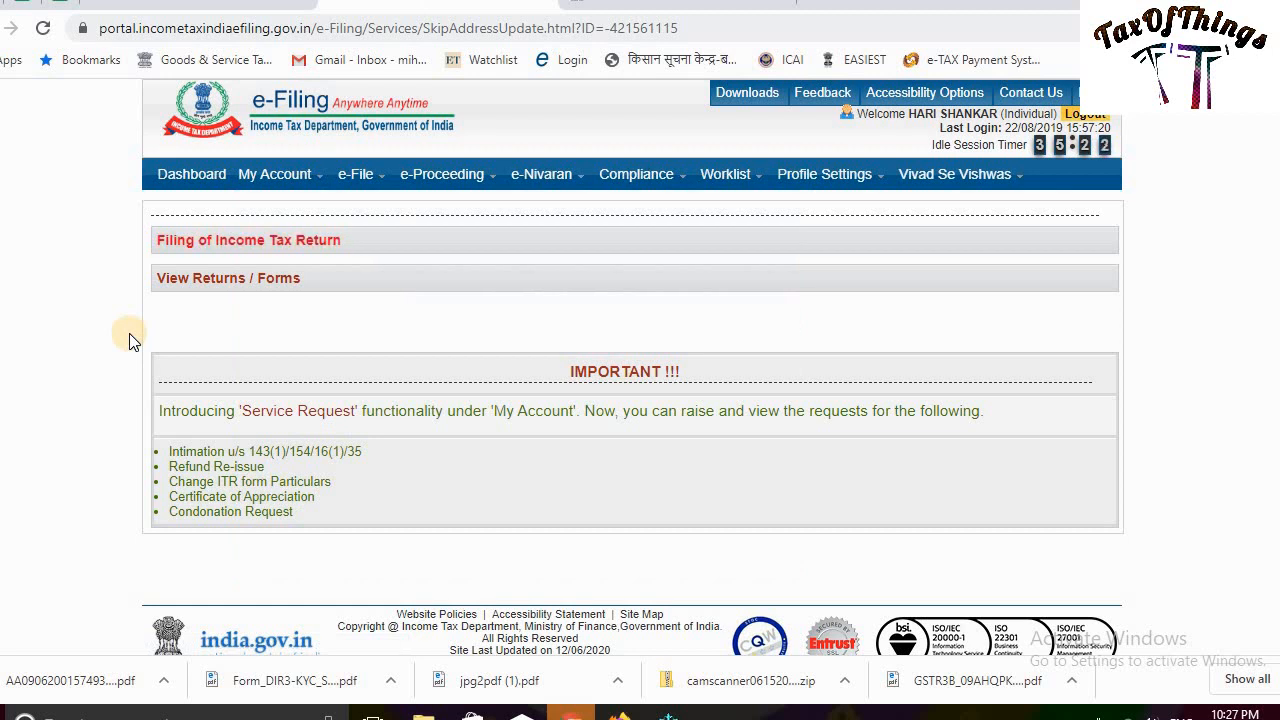
Start an income tax return for assessment year 2020-21 using ITR-1, filing type Original/Revised Return, and Prepare and Submit Online mode
{"action": "left_click", "coordinate": [248, 240]}
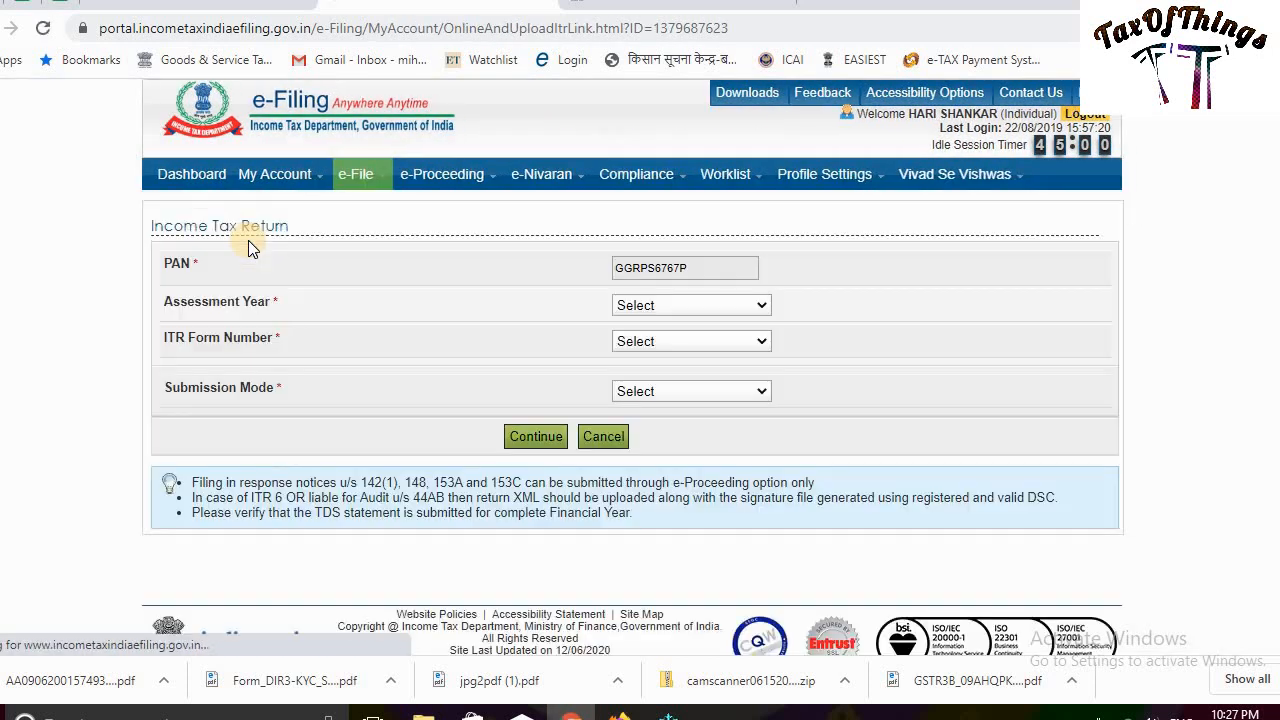
{"action": "left_click", "coordinate": [759, 302]}
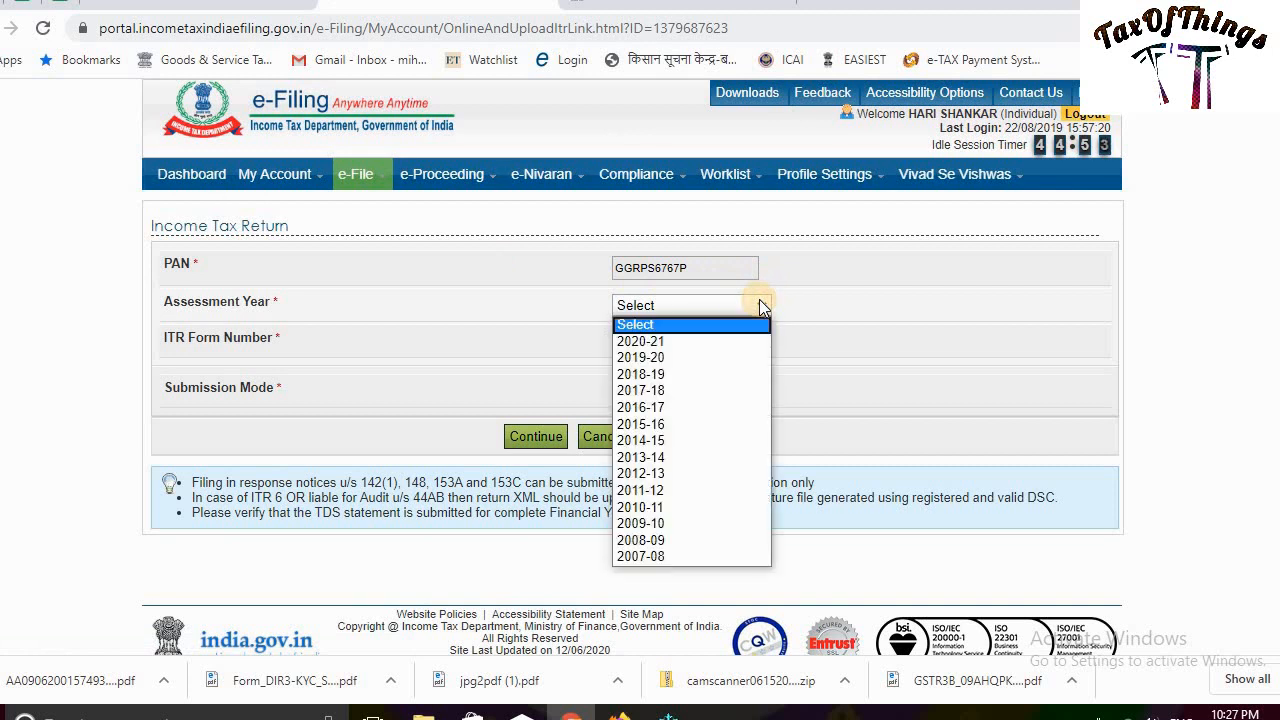
{"action": "left_click", "coordinate": [713, 341]}
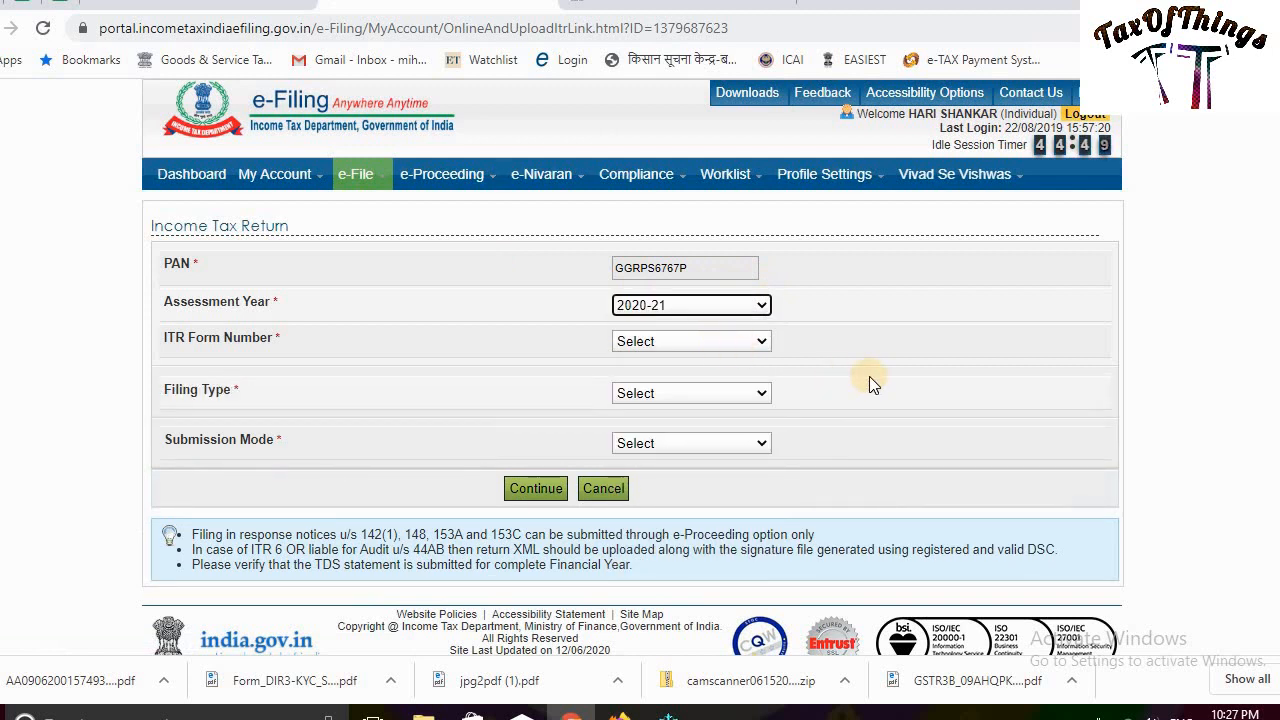
{"action": "left_click", "coordinate": [766, 344]}
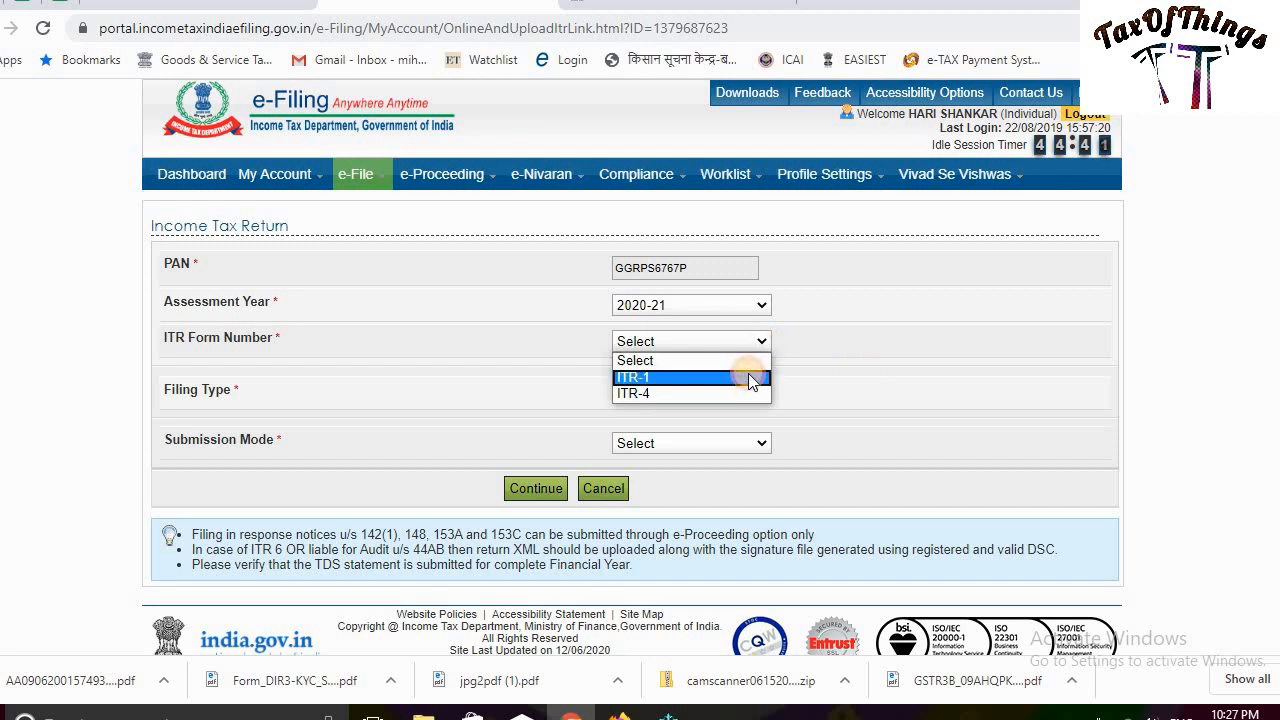
{"action": "left_click", "coordinate": [748, 376]}
{"action": "left_click", "coordinate": [745, 392]}
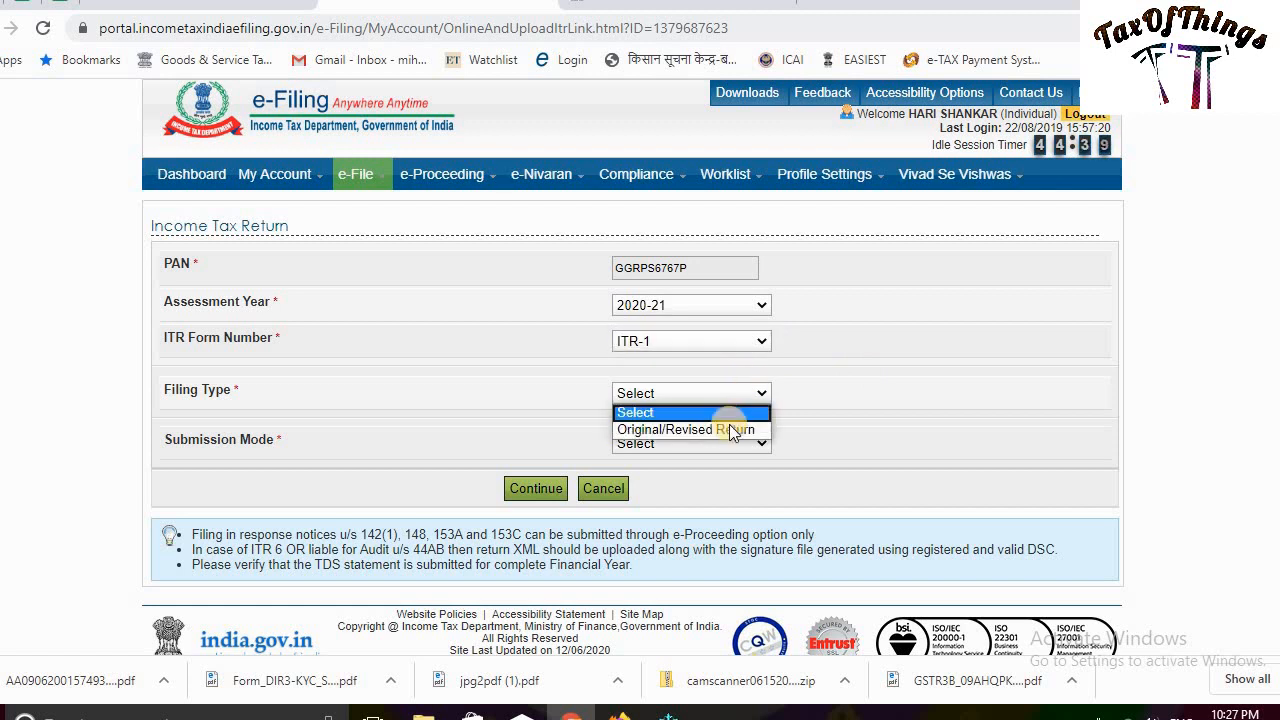
{"action": "left_click", "coordinate": [733, 431]}
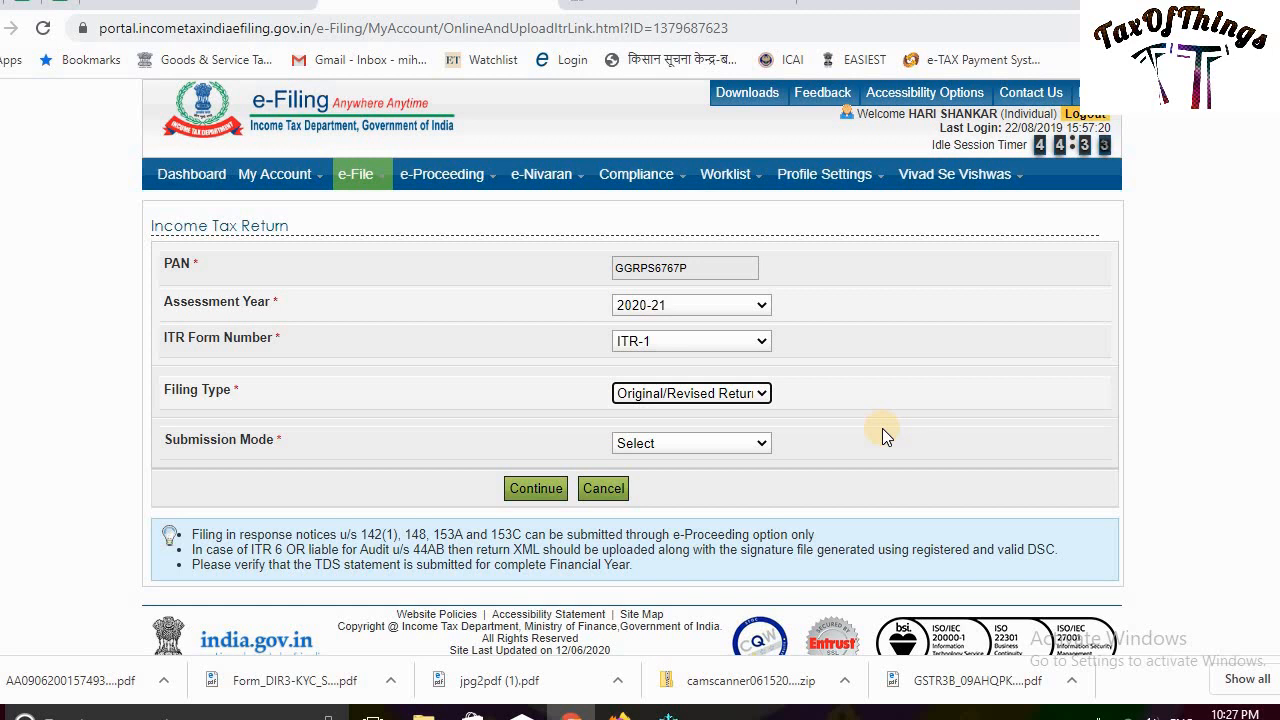
{"action": "left_click", "coordinate": [747, 446]}
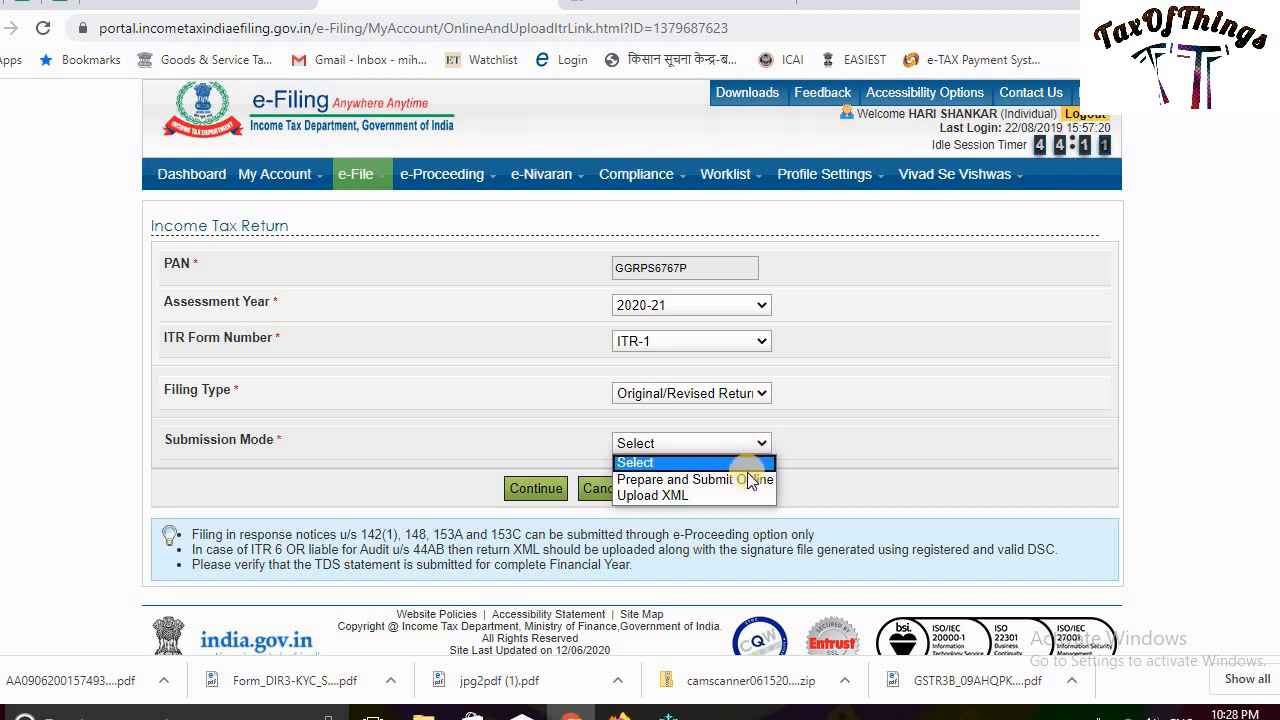
{"action": "left_click", "coordinate": [750, 480]}
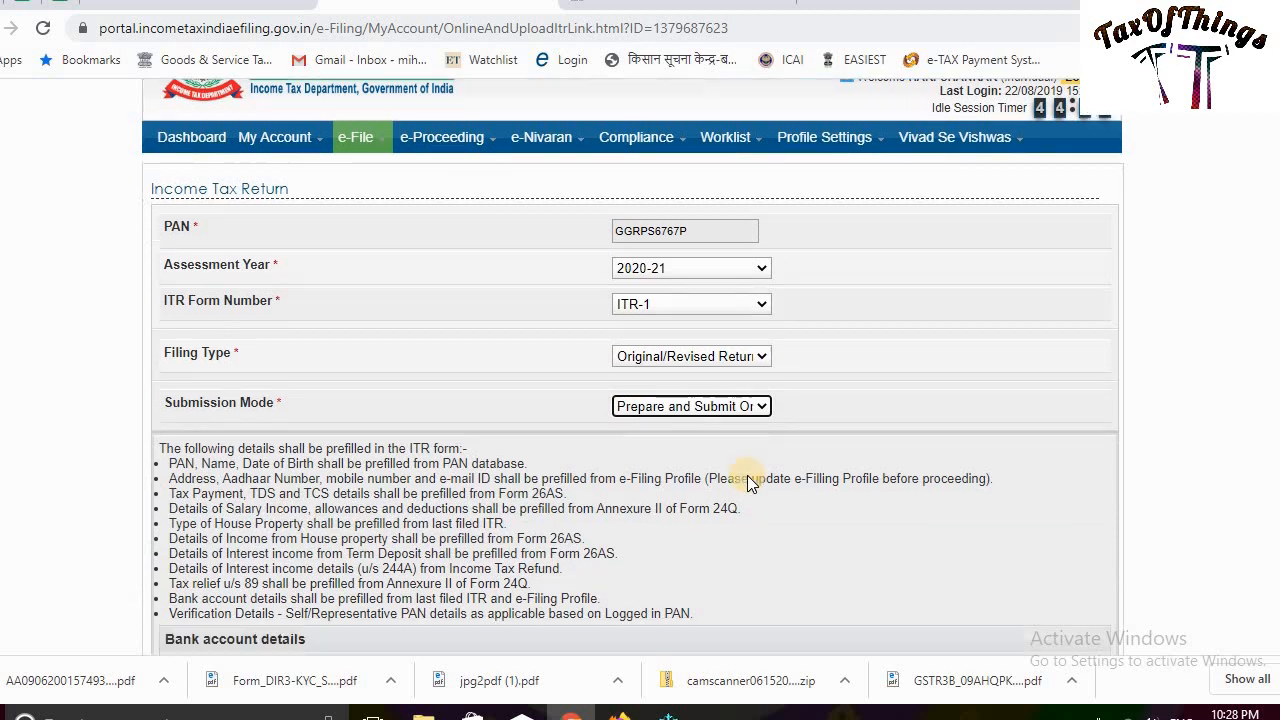
Select the Allahabad Bank account for refund credit and accept the prefill consent to open the ITR-1 form
{"action": "scroll", "coordinate": [750, 480], "scroll_direction": "down", "scroll_amount": 2}
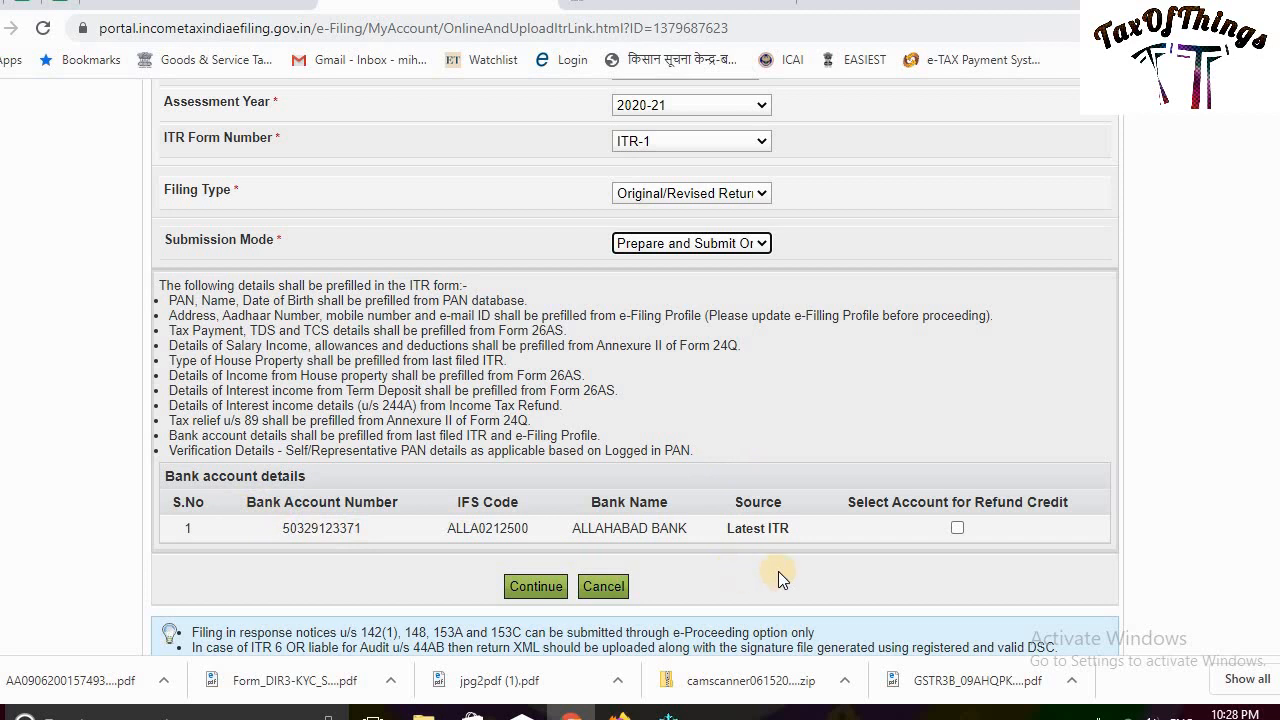
{"action": "left_click", "coordinate": [956, 527]}
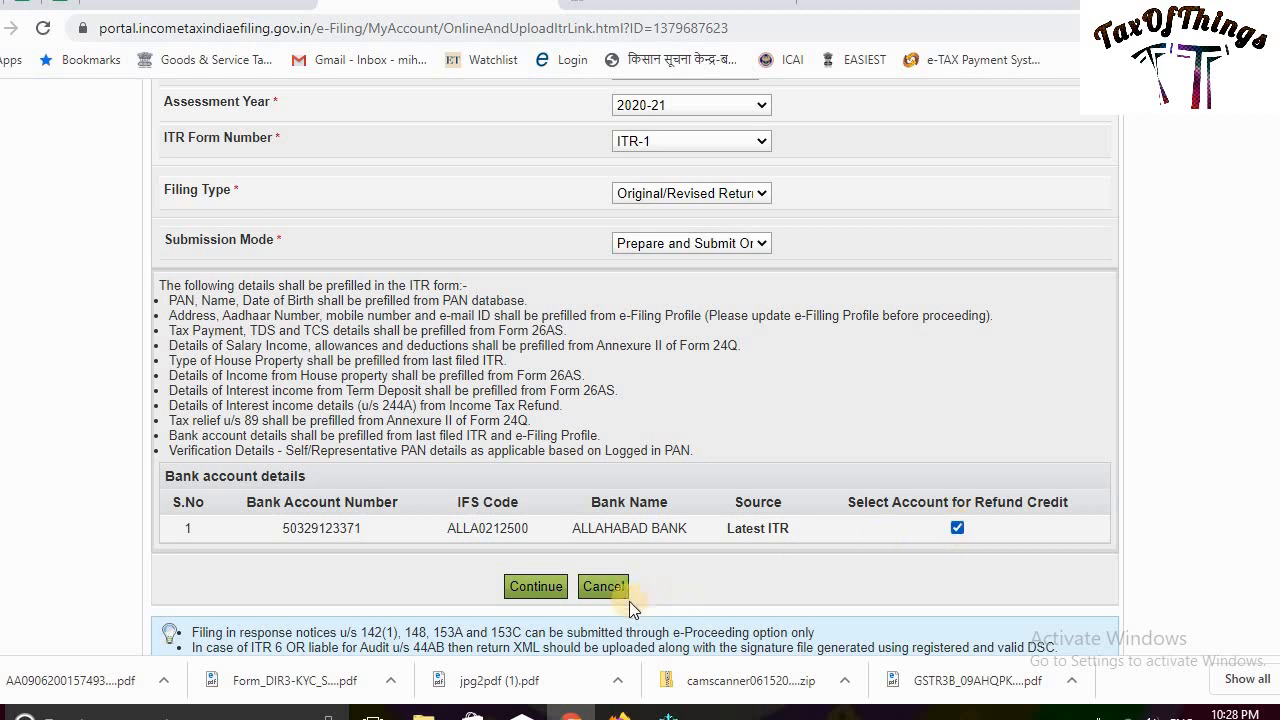
{"action": "left_click", "coordinate": [533, 587]}
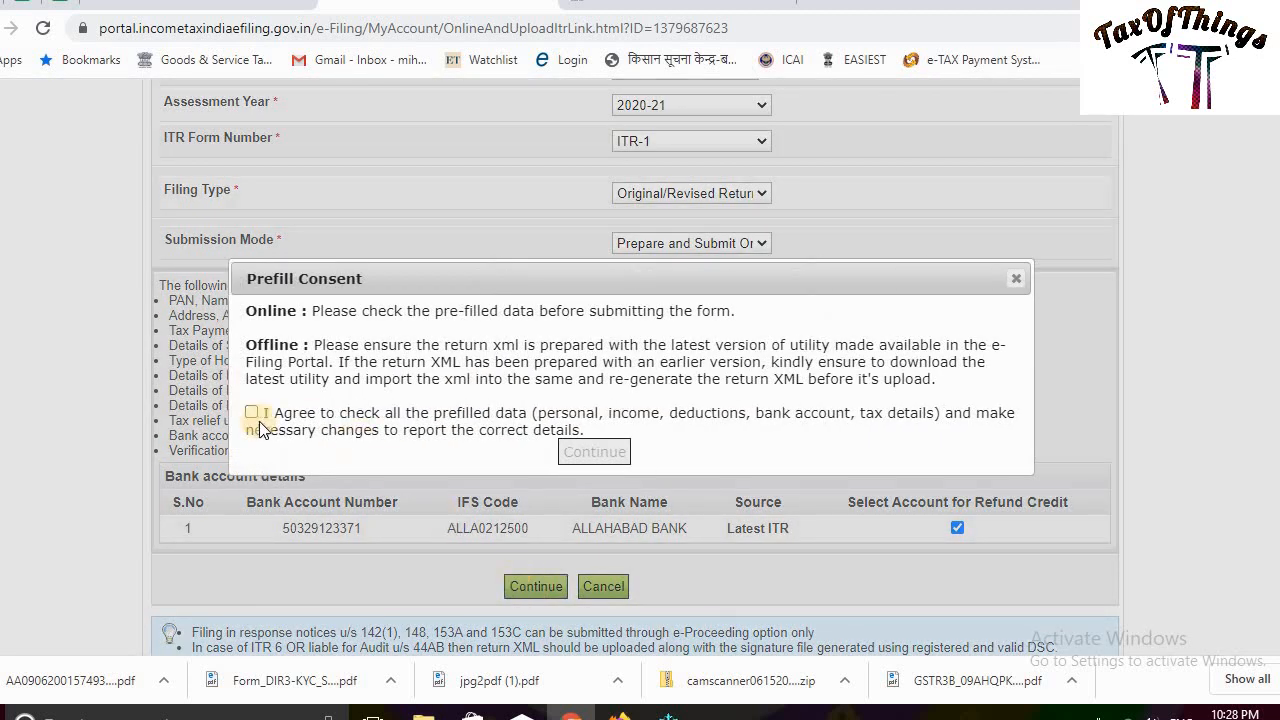
{"action": "left_click", "coordinate": [250, 411]}
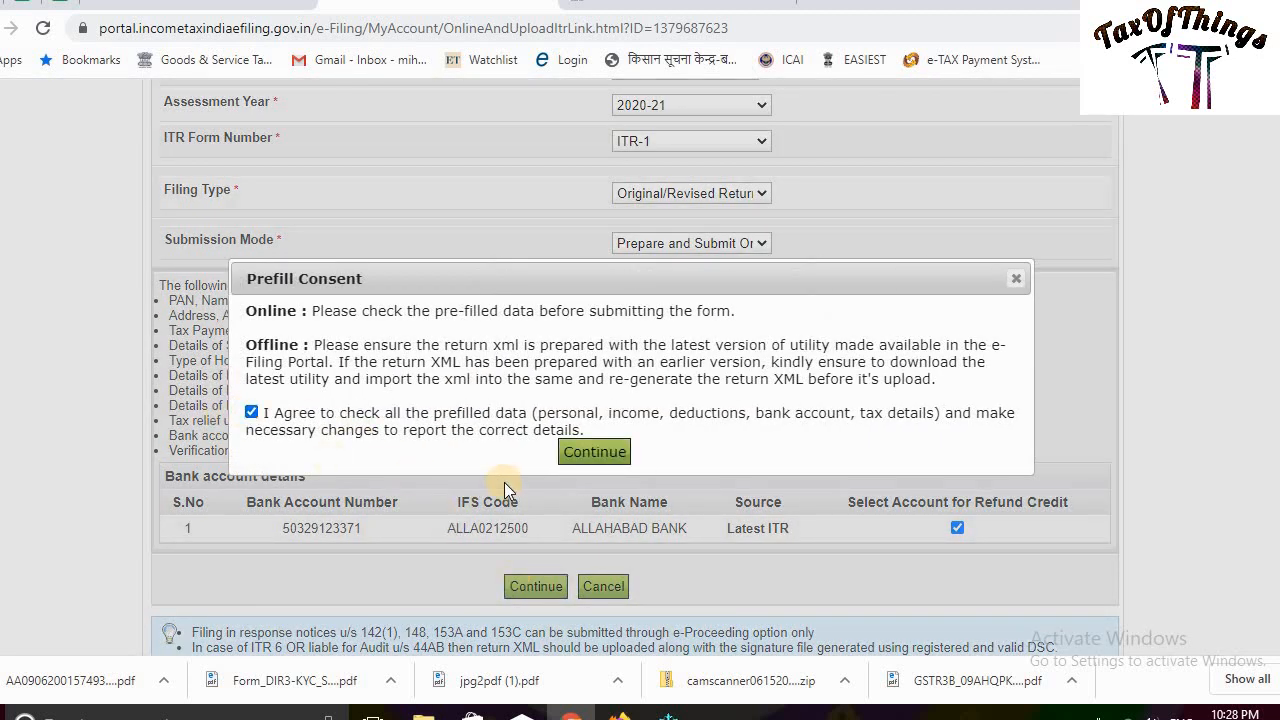
{"action": "left_click", "coordinate": [594, 451]}
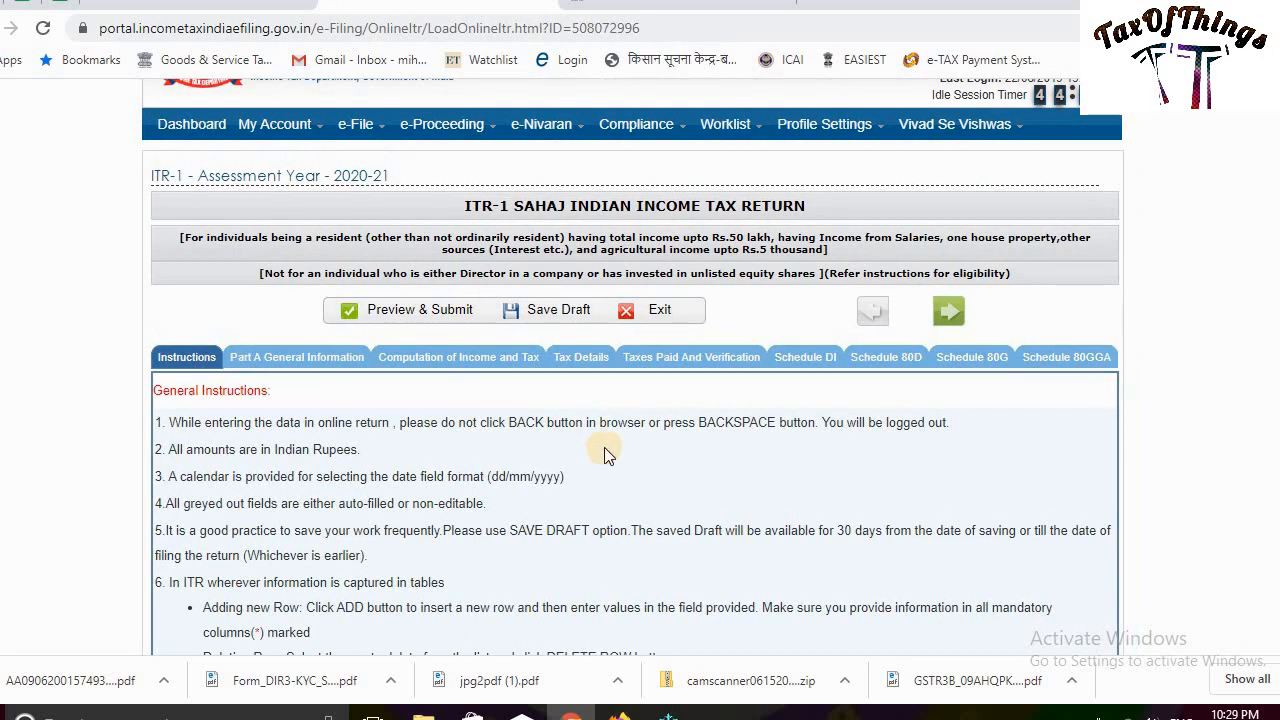
Read the general instructions, and review the prefilled personal and address details in Part A General Information
{"action": "scroll", "coordinate": [604, 447], "scroll_direction": "down", "scroll_amount": 1}
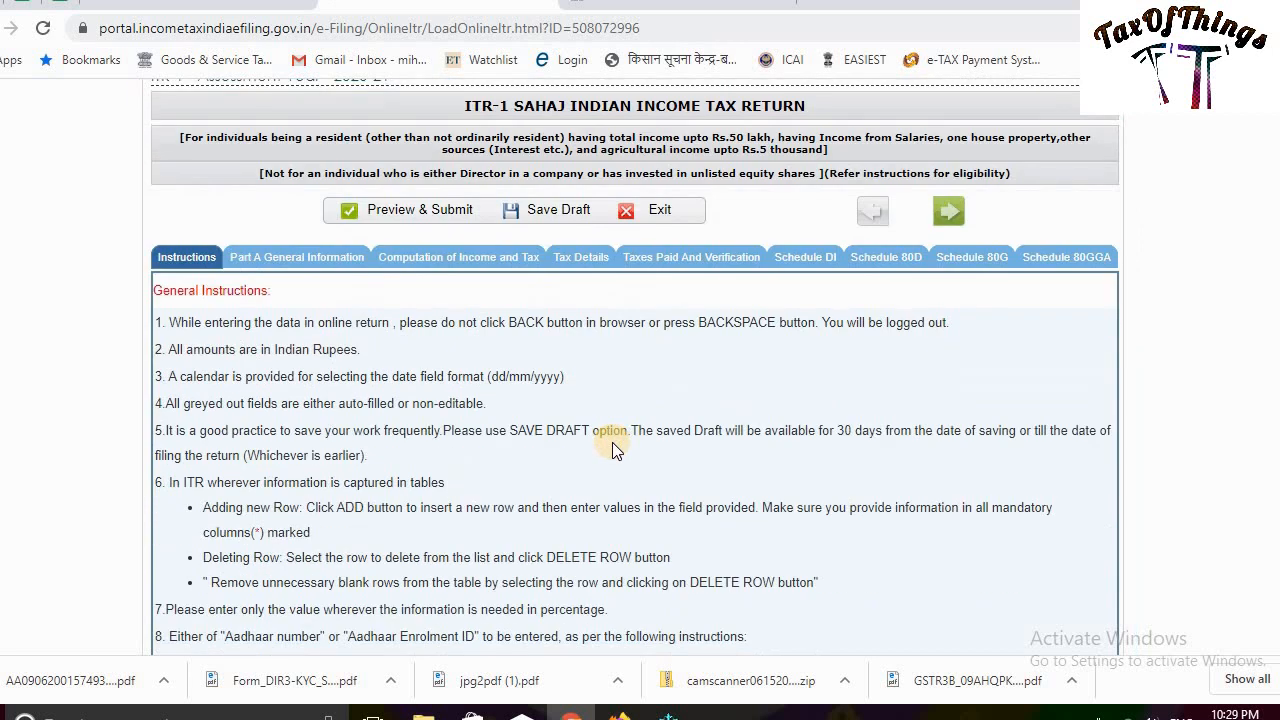
{"action": "scroll", "coordinate": [612, 442], "scroll_direction": "down", "scroll_amount": 2}
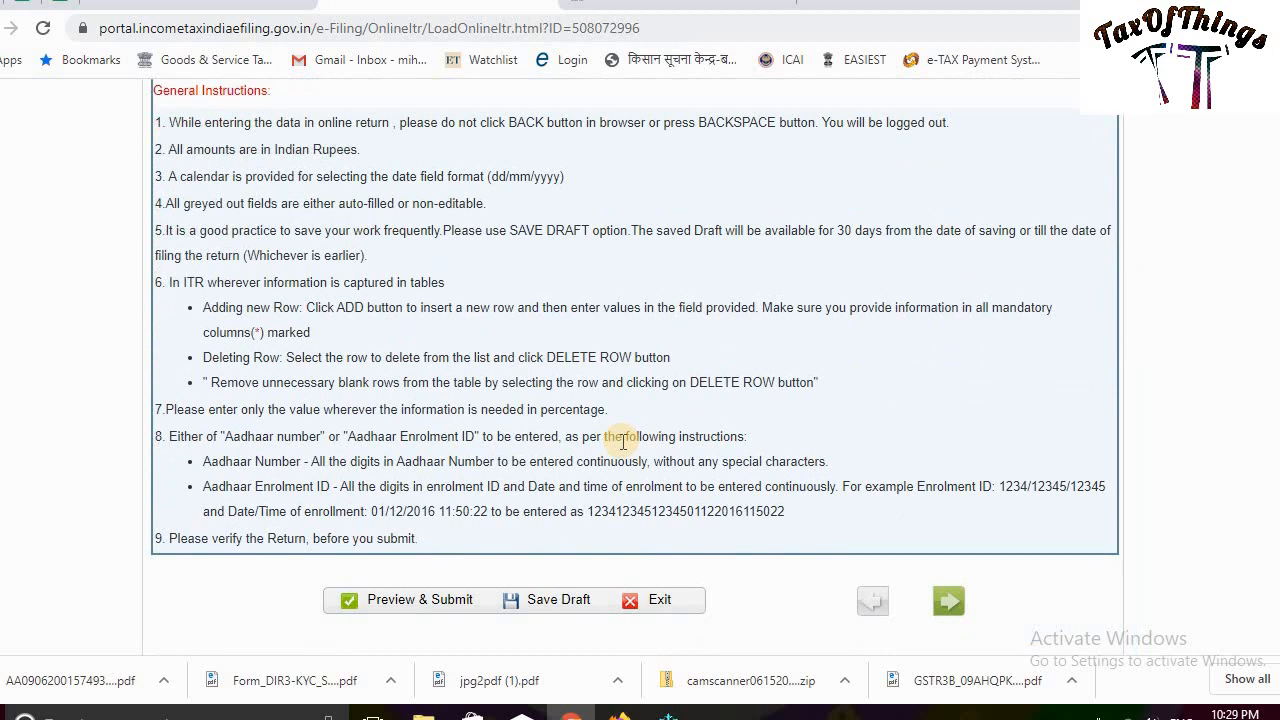
{"action": "scroll", "coordinate": [622, 440], "scroll_direction": "up", "scroll_amount": 1}
{"action": "left_click", "coordinate": [319, 157]}
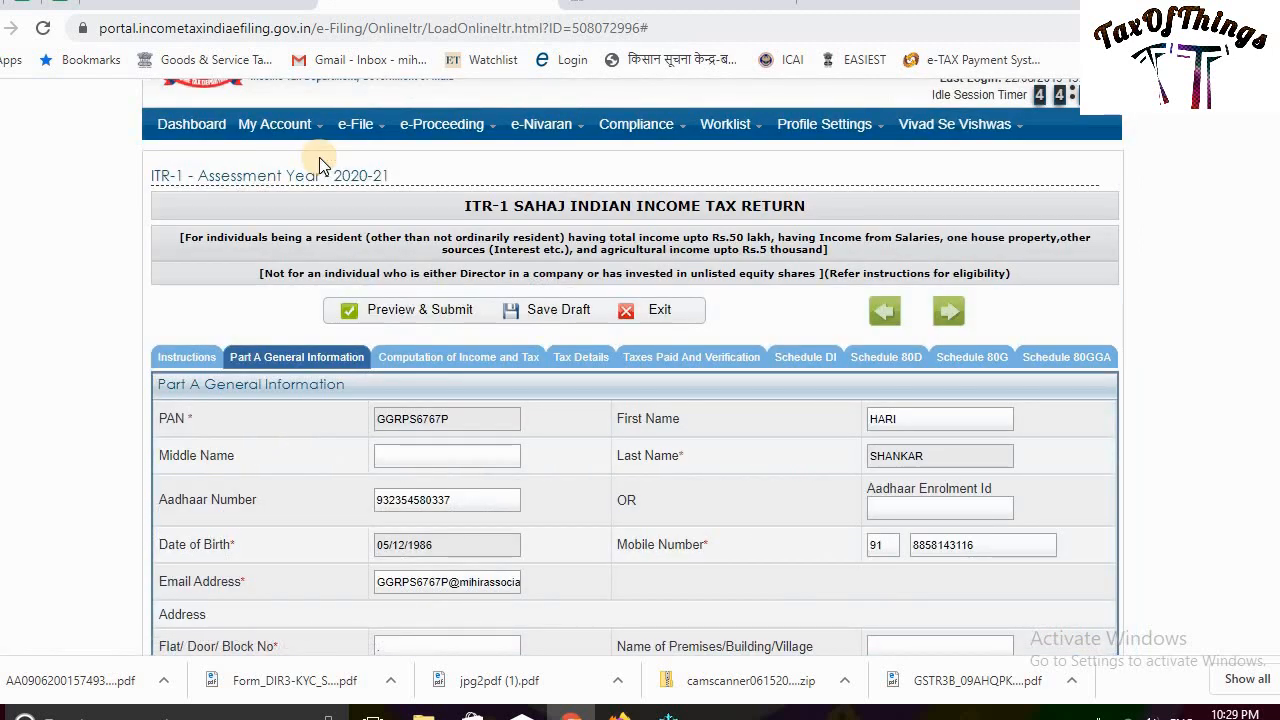
{"action": "scroll", "coordinate": [775, 465], "scroll_direction": "down", "scroll_amount": 1}
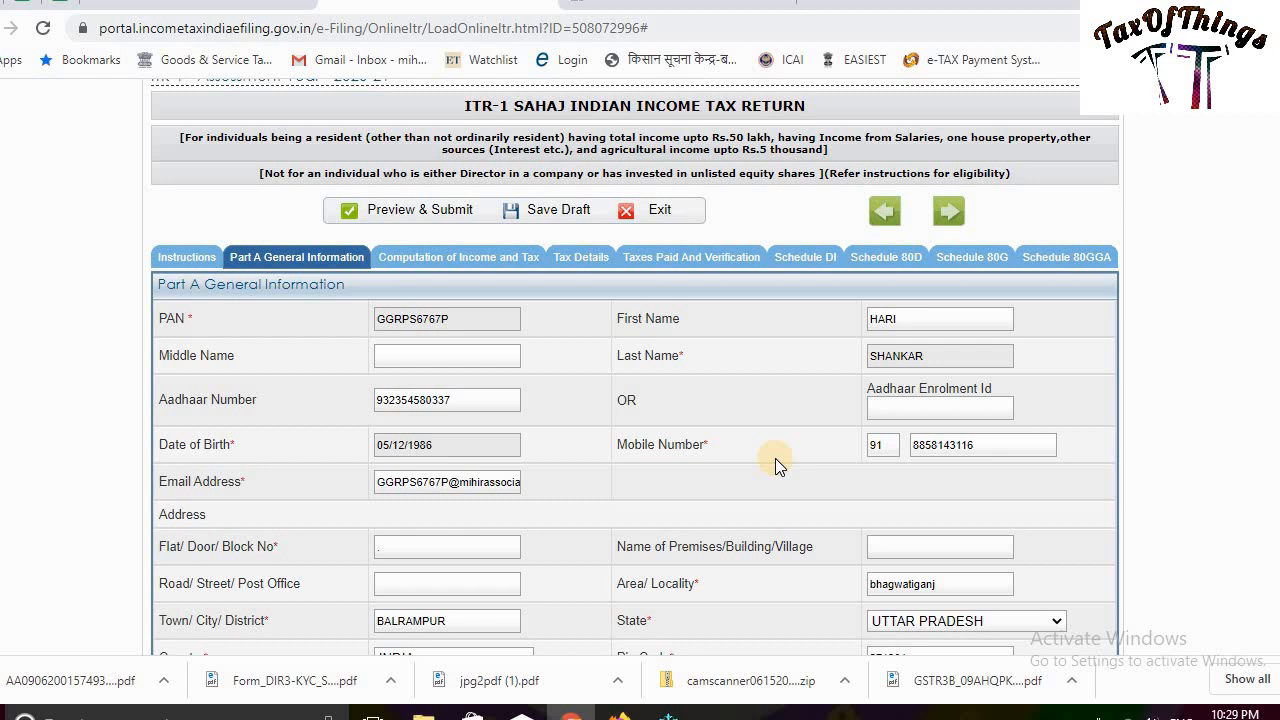
{"action": "scroll", "coordinate": [778, 459], "scroll_direction": "down", "scroll_amount": 2}
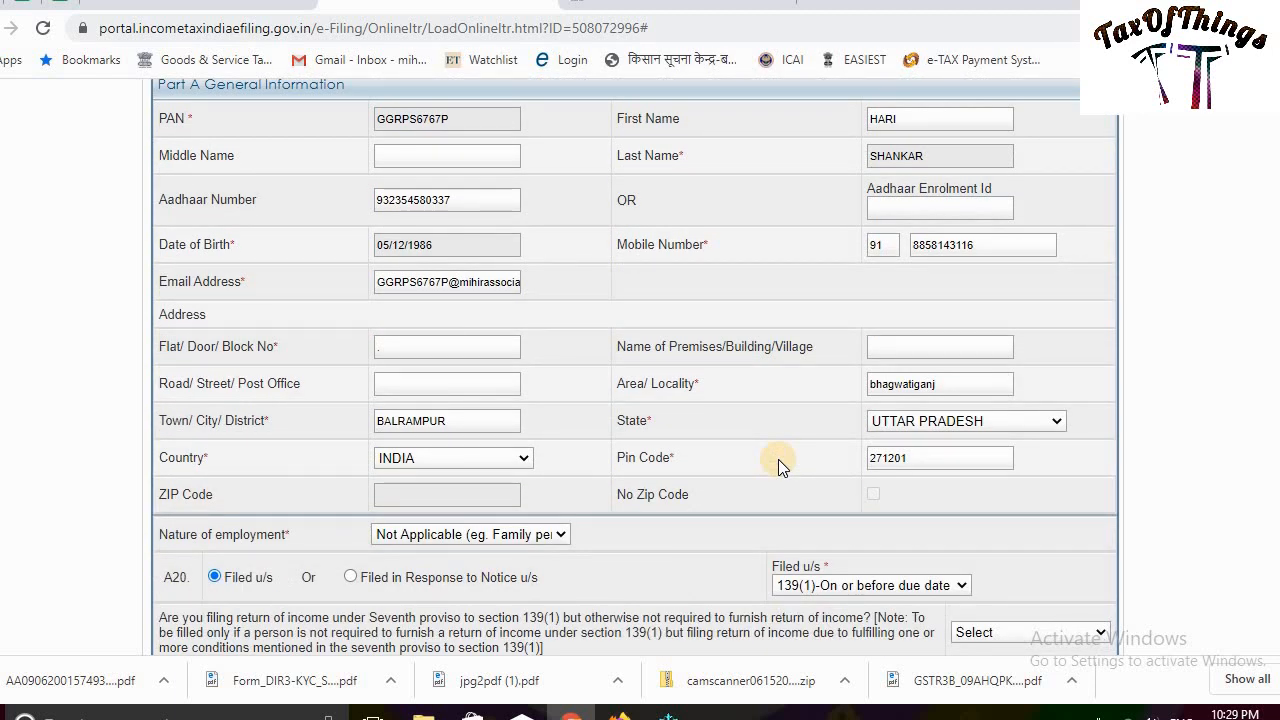
{"action": "scroll", "coordinate": [778, 459], "scroll_direction": "down", "scroll_amount": 2}
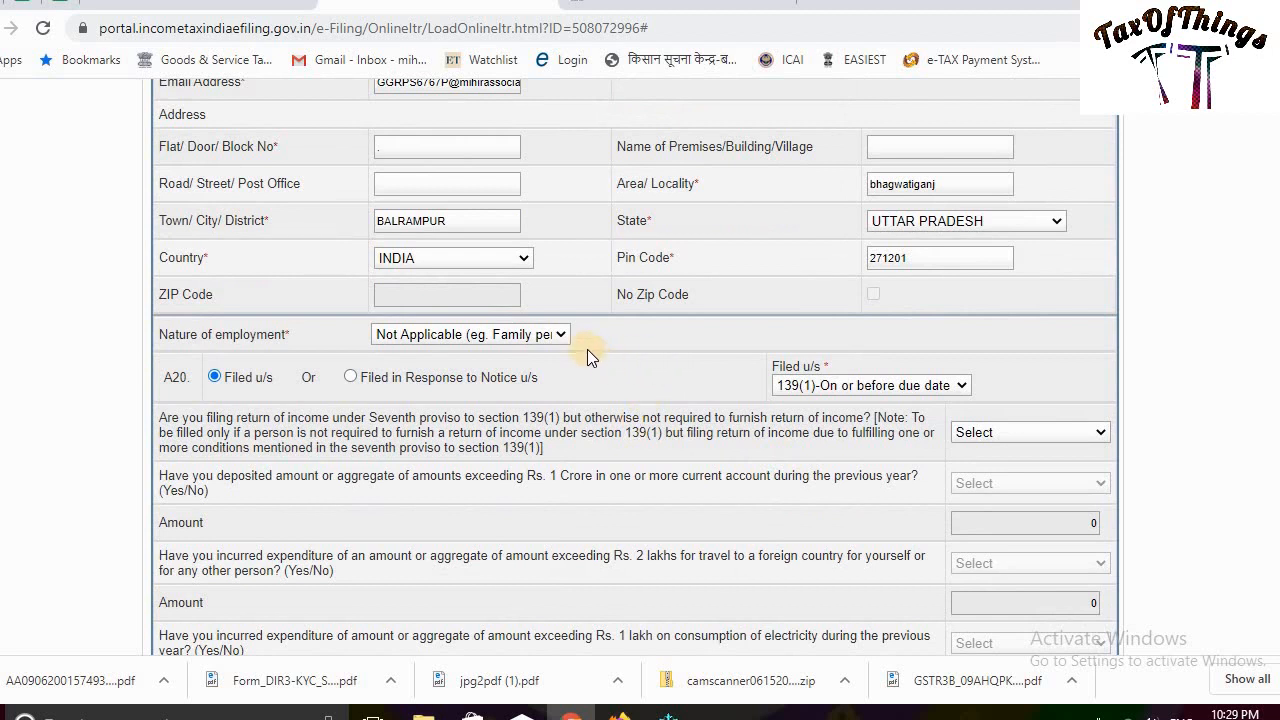
Examine the choices for nature of employment, filing section and the seventh proviso question, and the remaining Part A fields
{"action": "left_click", "coordinate": [561, 337]}
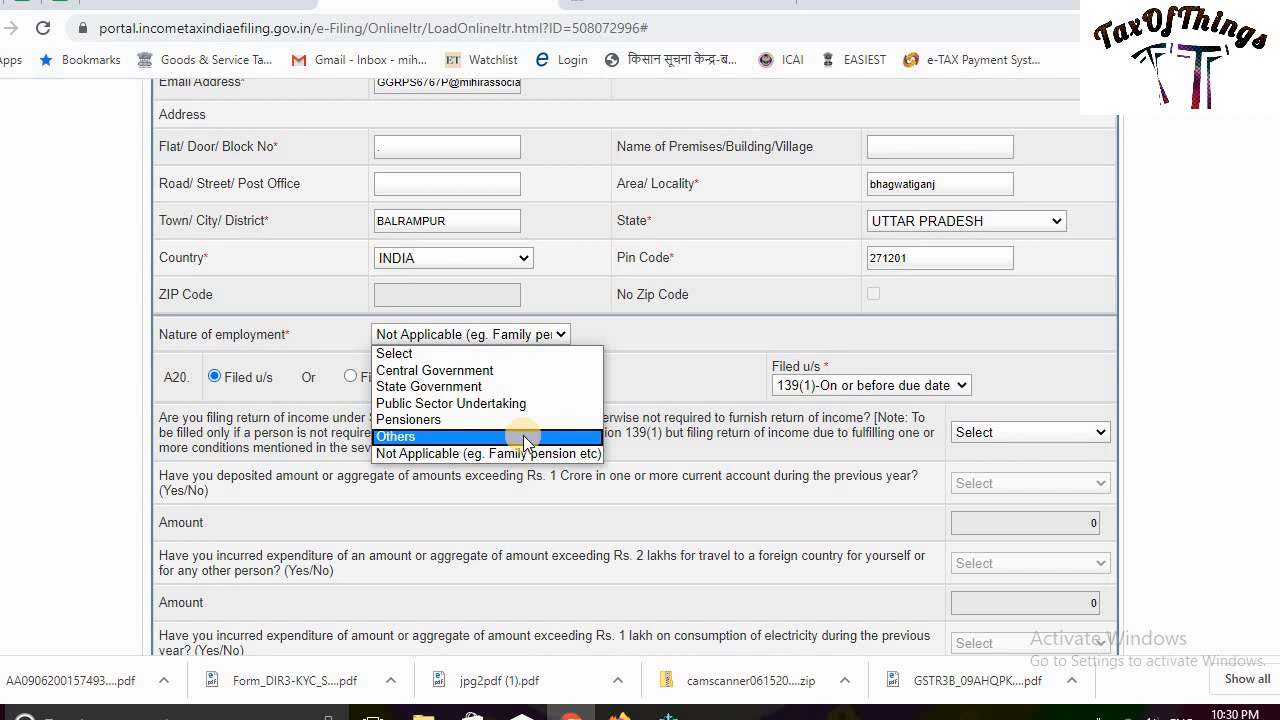
{"action": "left_click", "coordinate": [682, 379]}
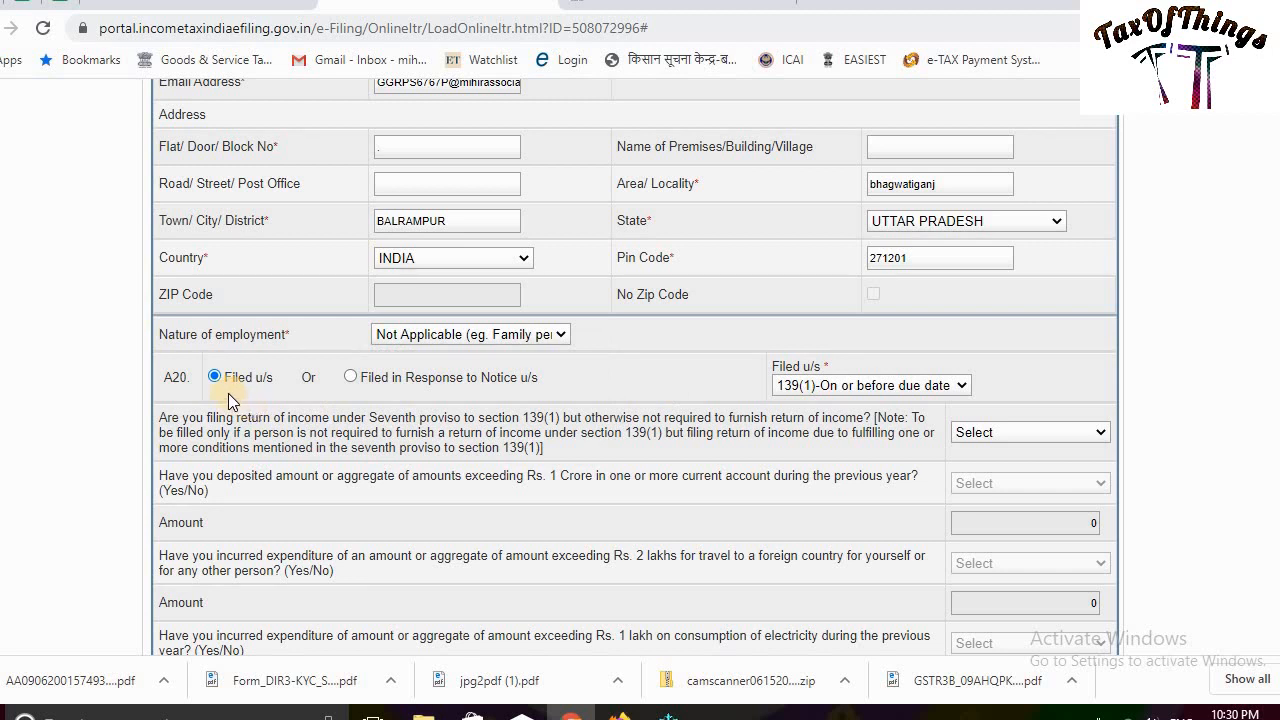
{"action": "left_click", "coordinate": [959, 389]}
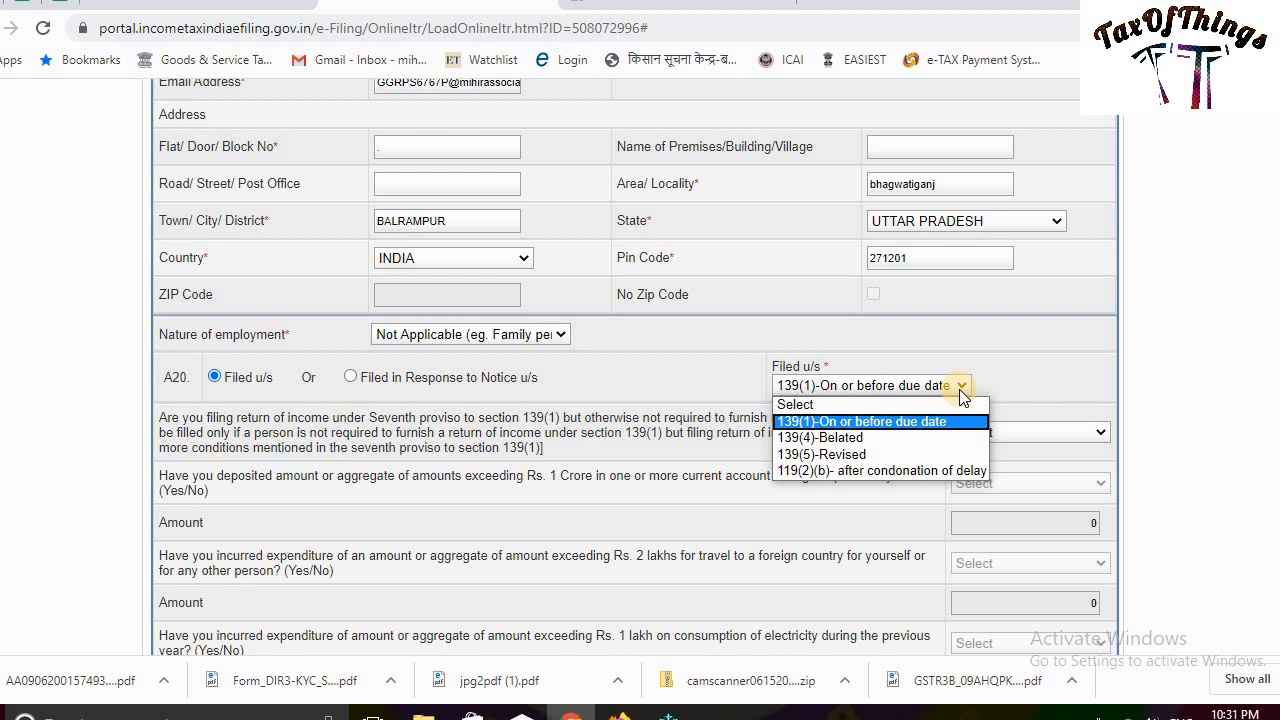
{"action": "left_click", "coordinate": [1009, 371]}
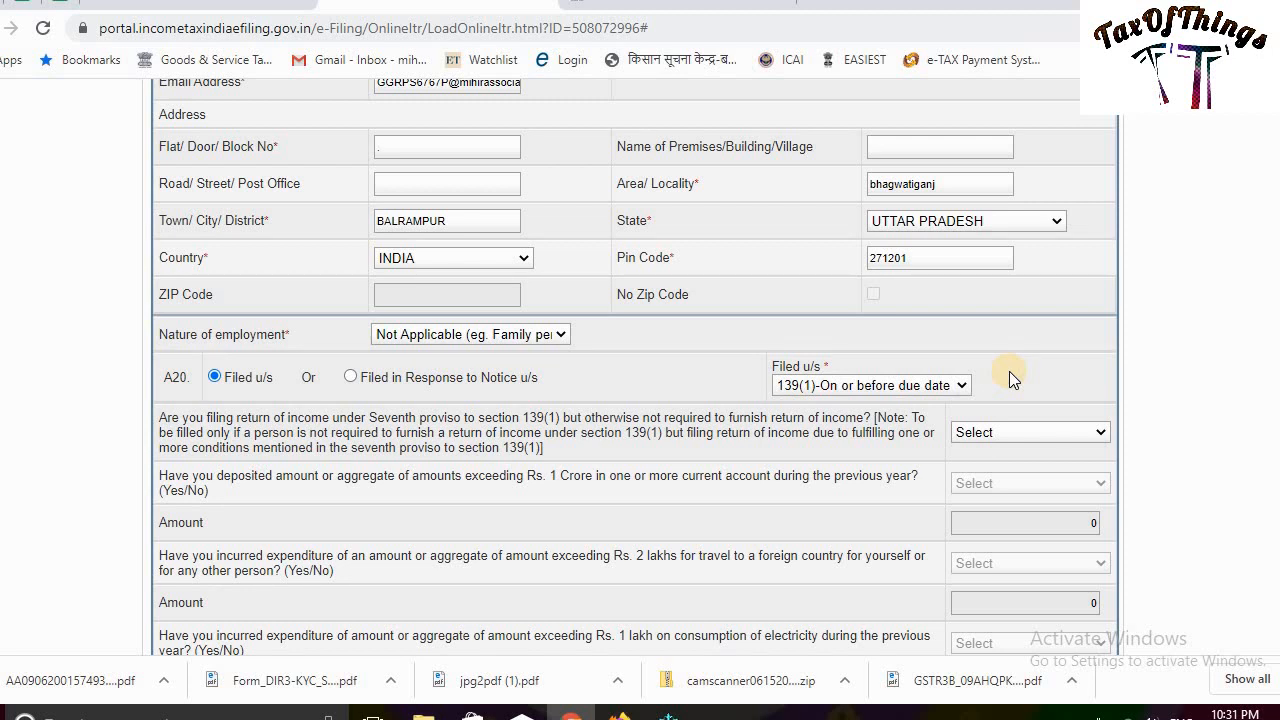
{"action": "left_click", "coordinate": [1028, 431]}
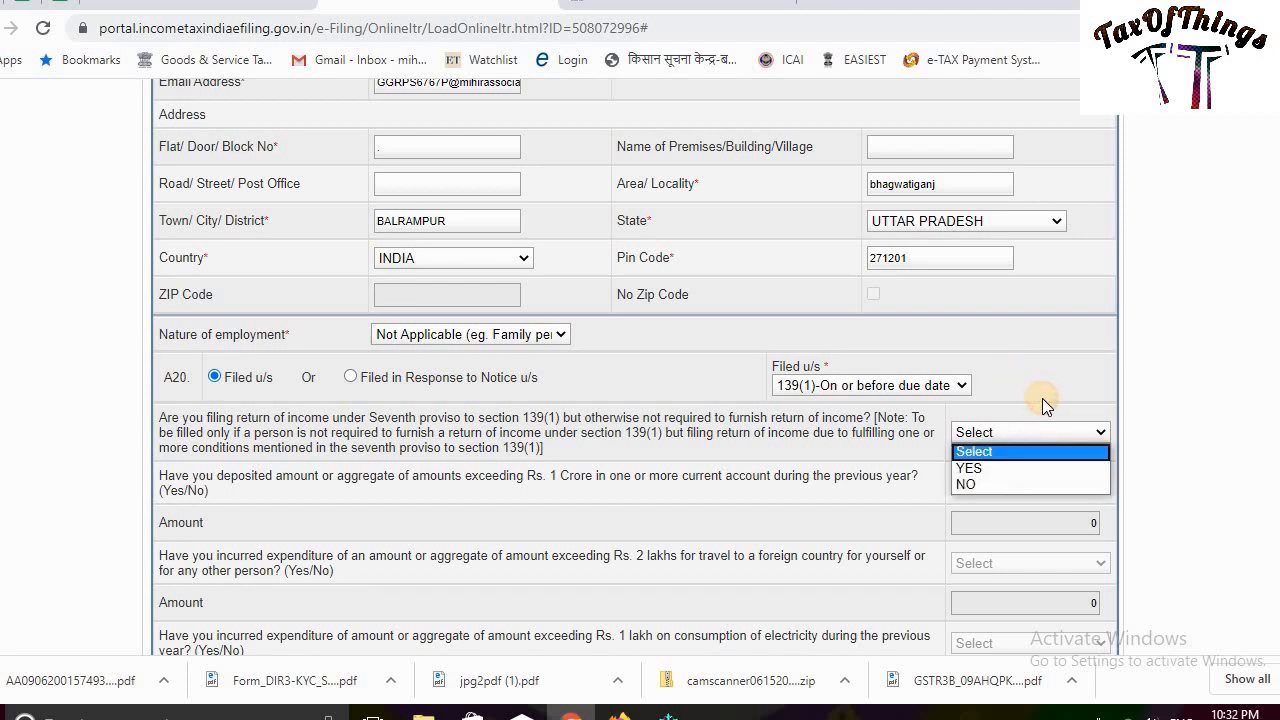
{"action": "scroll", "coordinate": [1045, 400], "scroll_direction": "down", "scroll_amount": 2}
{"action": "scroll", "coordinate": [1215, 392], "scroll_direction": "up", "scroll_amount": 1}
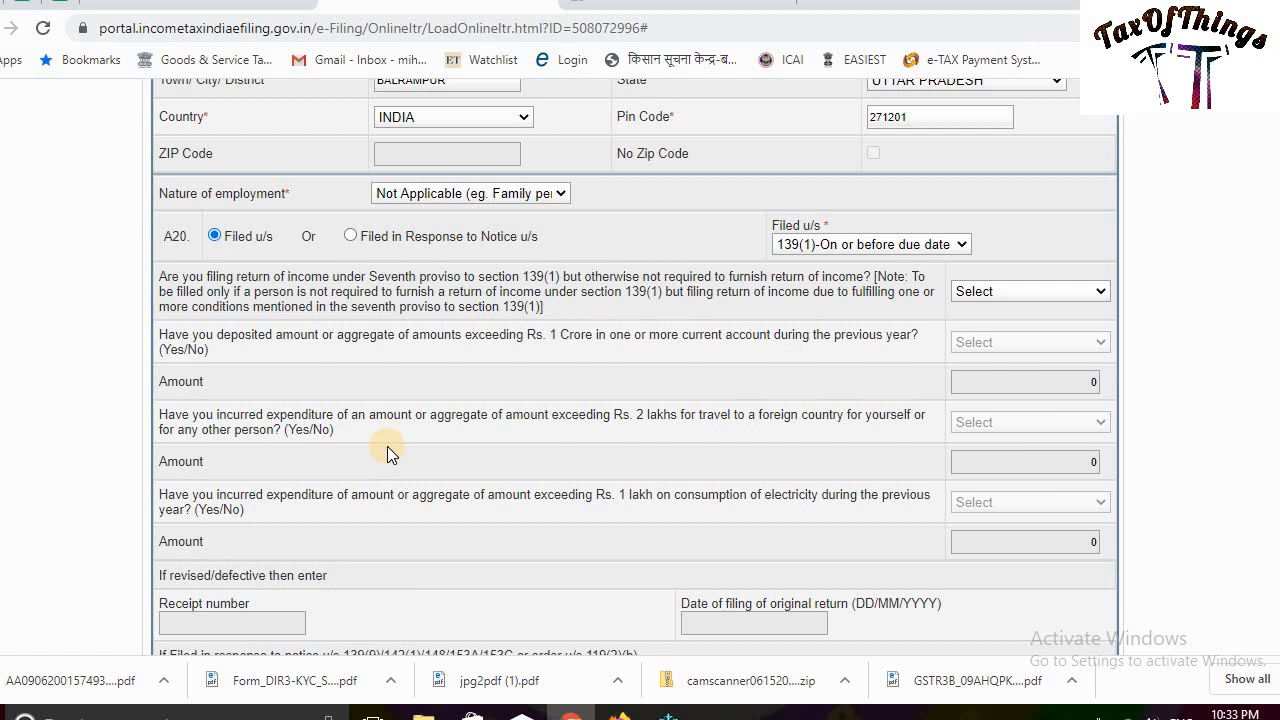
{"action": "scroll", "coordinate": [383, 446], "scroll_direction": "down", "scroll_amount": 2}
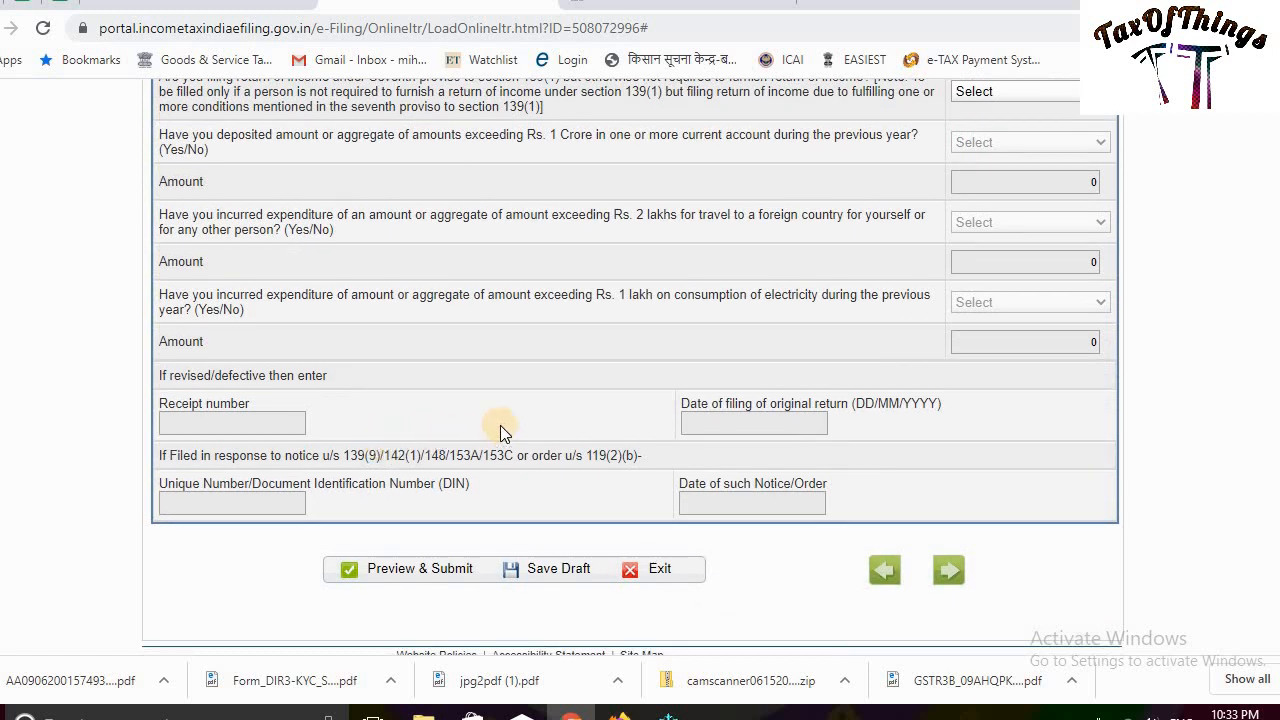
Save the return as a draft and open the Computation of Income and Tax section
{"action": "left_click", "coordinate": [553, 580]}
{"action": "scroll", "coordinate": [909, 485], "scroll_direction": "up", "scroll_amount": 15}
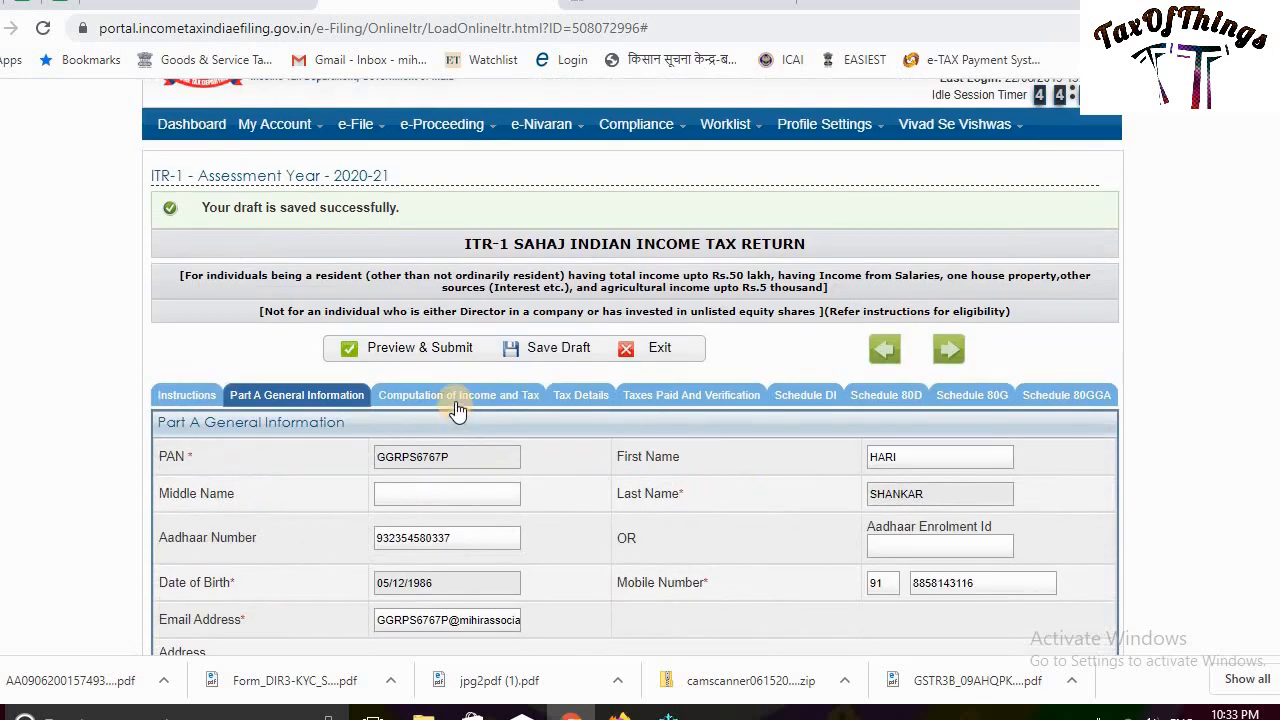
{"action": "left_click", "coordinate": [455, 403]}
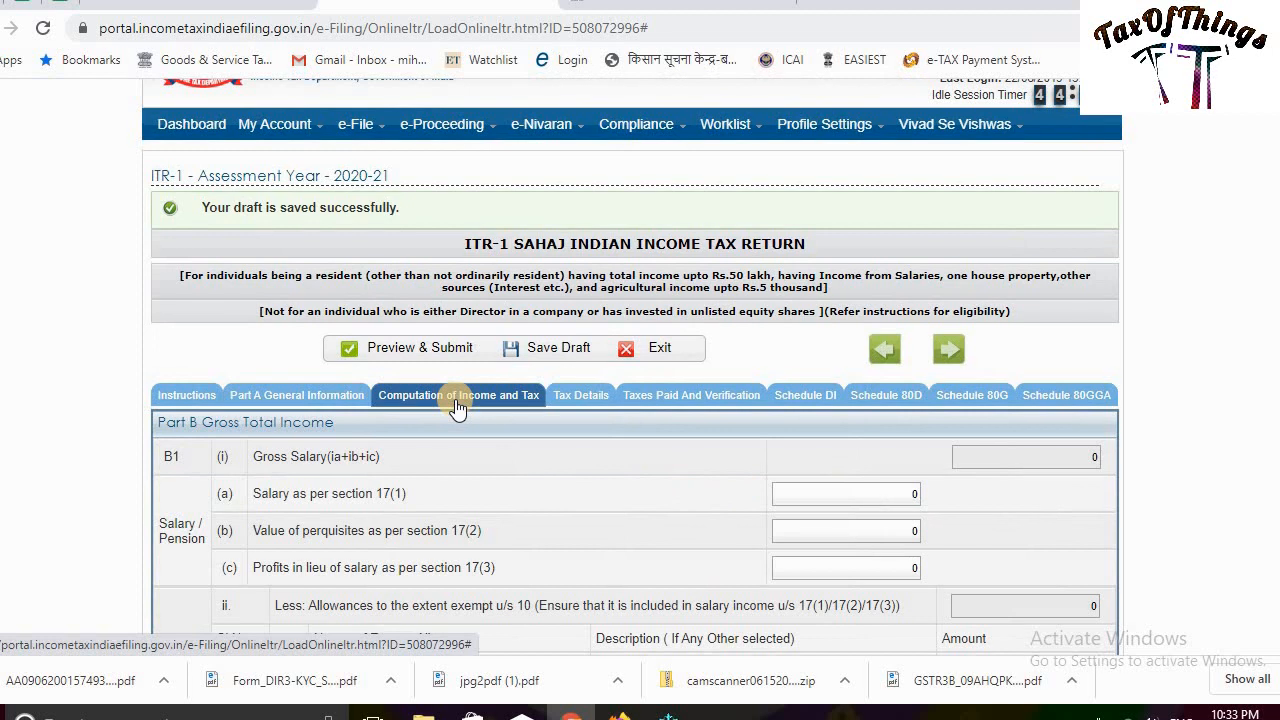
Examine the salary part of Gross Total Income, including the exempt allowance choices, deductions under section 16 and income chargeable under Salaries
{"action": "scroll", "coordinate": [455, 399], "scroll_direction": "down", "scroll_amount": 2}
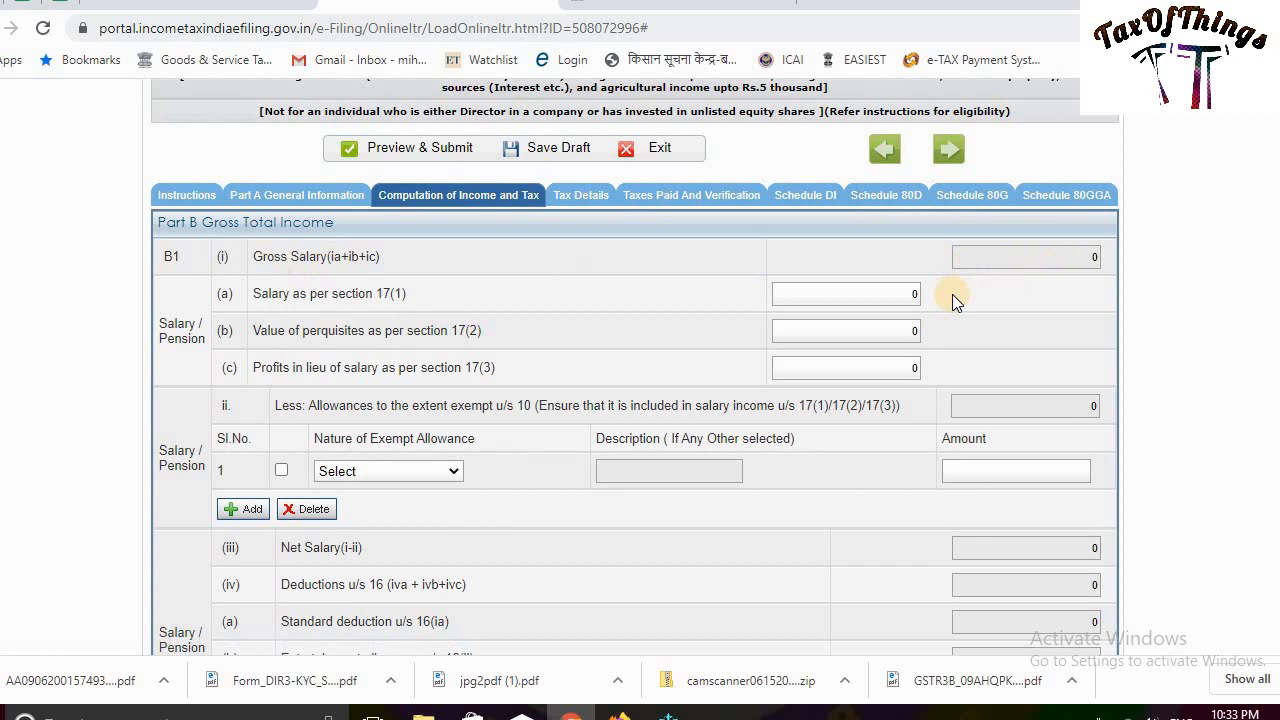
{"action": "scroll", "coordinate": [517, 327], "scroll_direction": "down", "scroll_amount": 2}
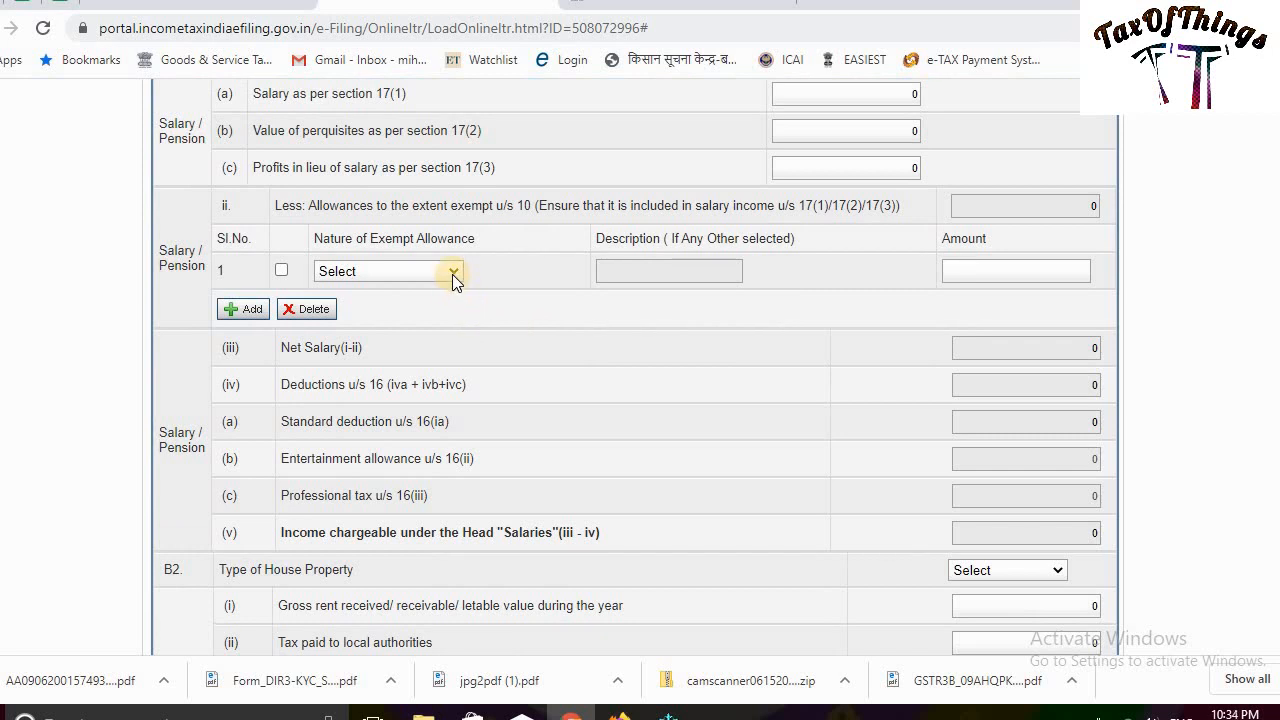
{"action": "left_click", "coordinate": [816, 180]}
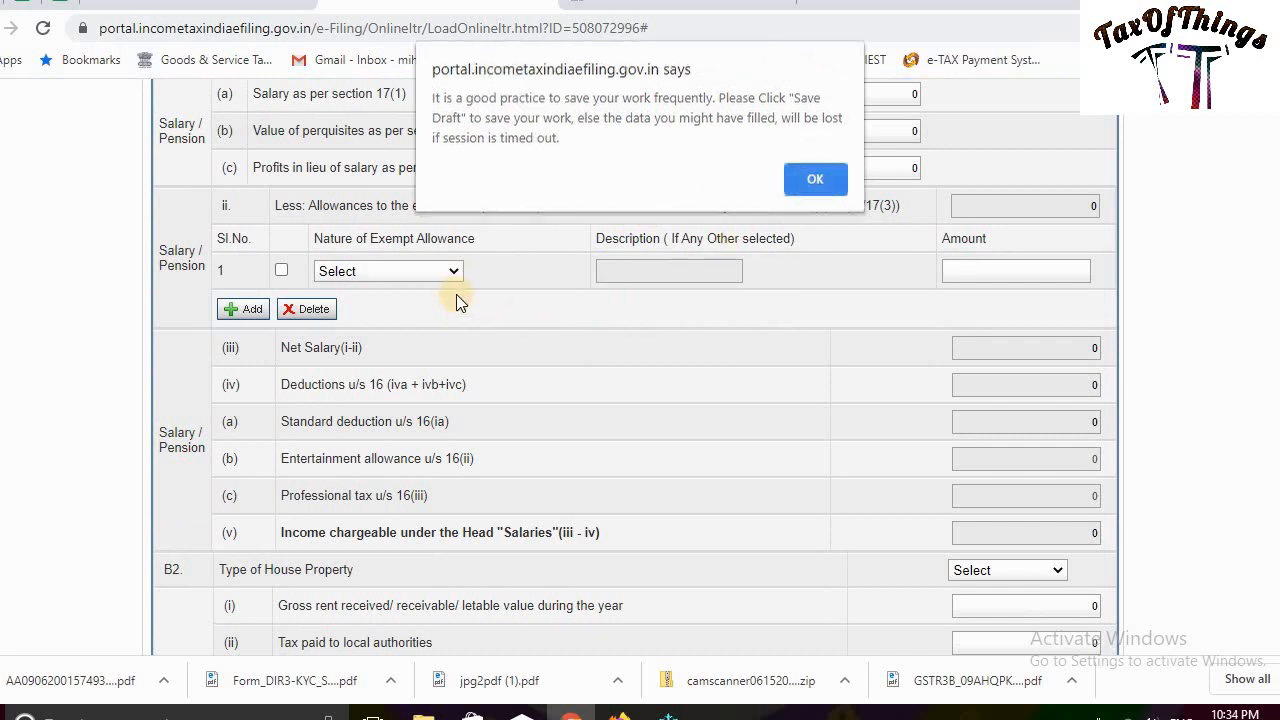
{"action": "left_click", "coordinate": [455, 271]}
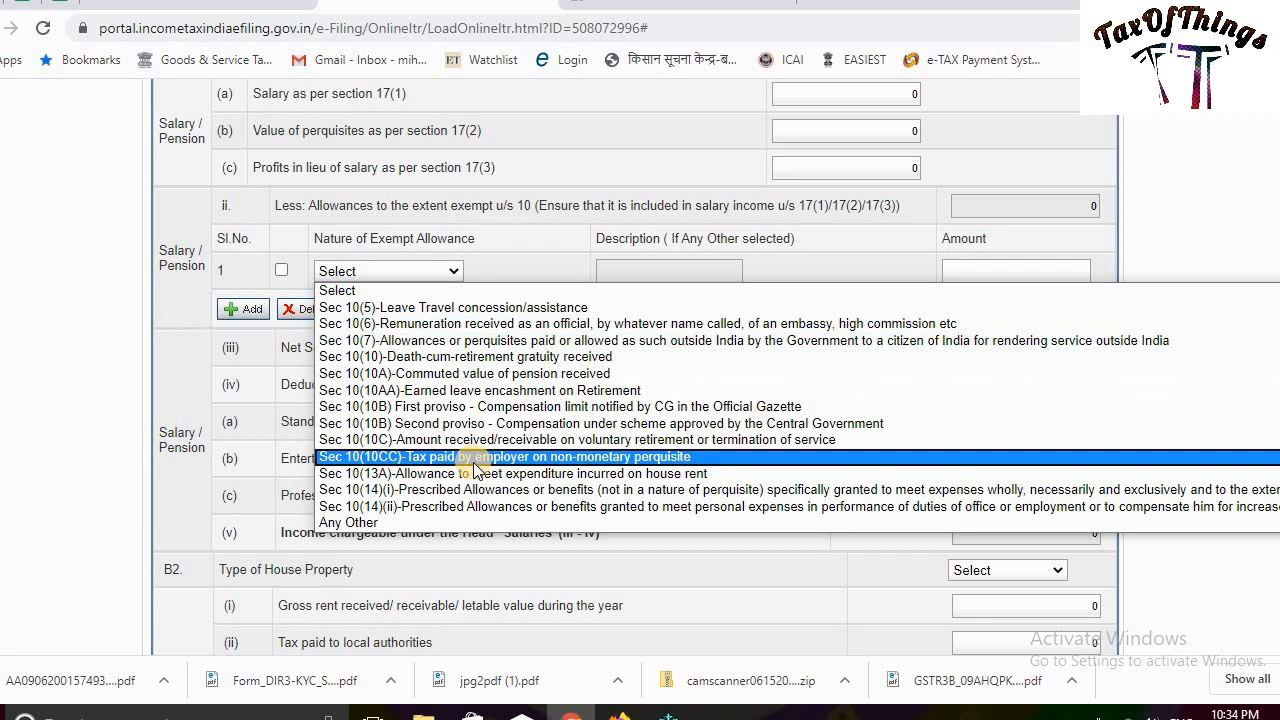
{"action": "left_click", "coordinate": [1000, 274]}
{"action": "left_click", "coordinate": [243, 312]}
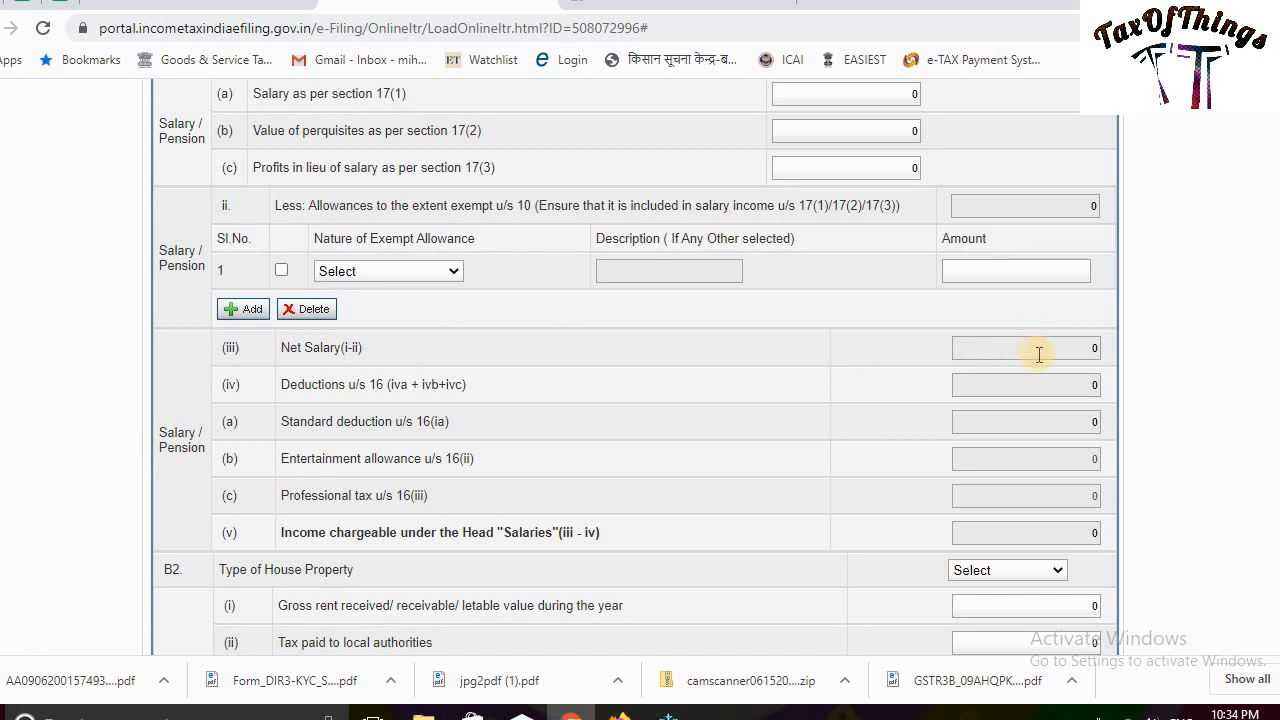
{"action": "scroll", "coordinate": [1042, 415], "scroll_direction": "down", "scroll_amount": 2}
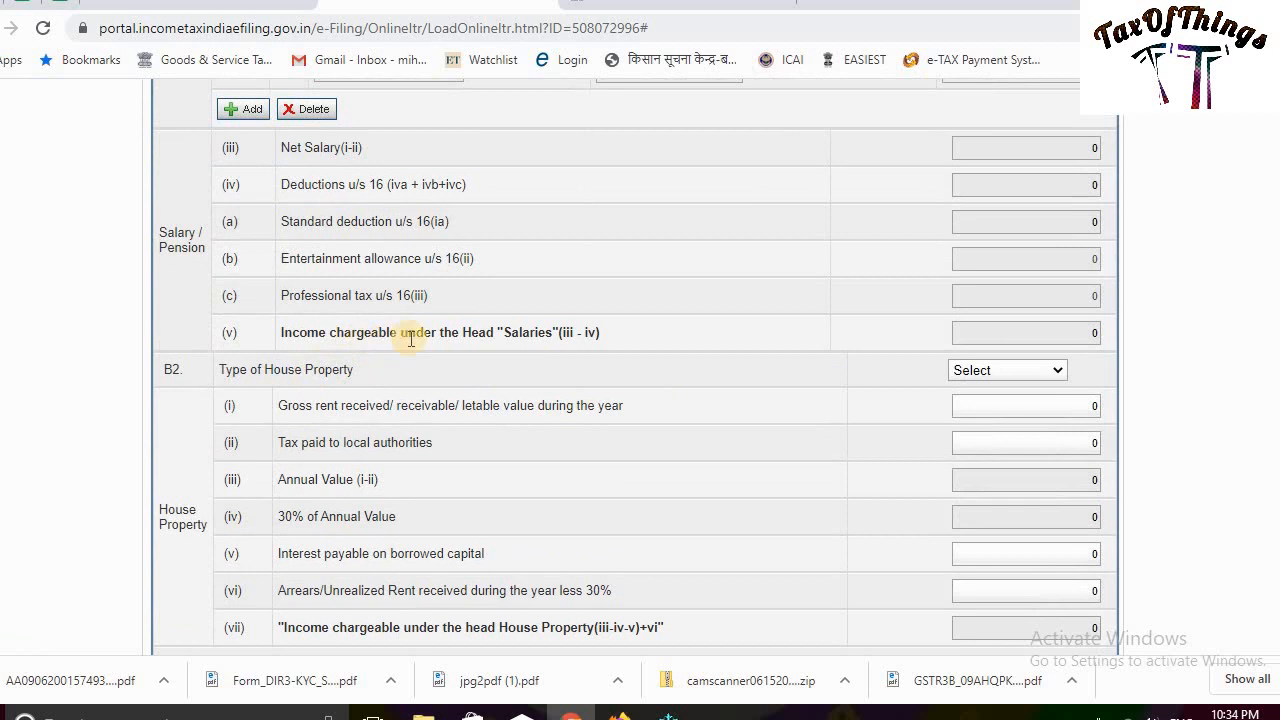
{"action": "double_click", "coordinate": [1094, 333]}
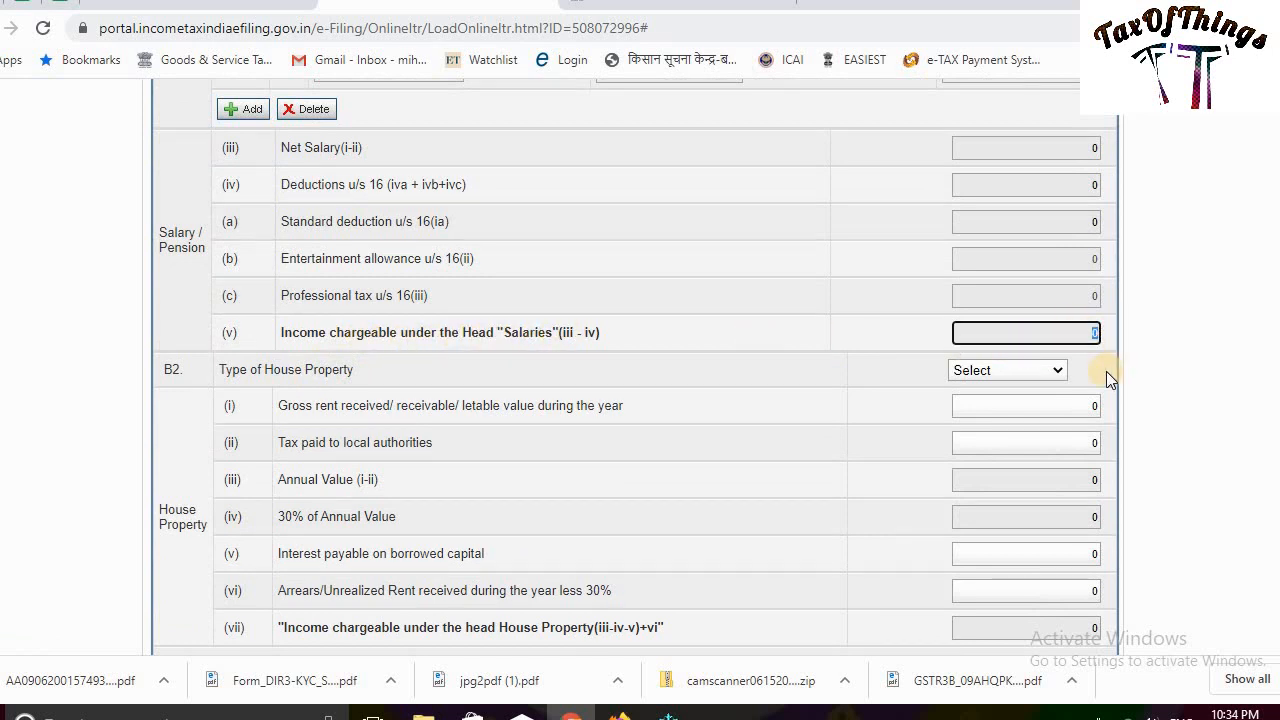
Examine the House Property part of Gross Total Income, including the property type choices and interest payable on borrowed capital
{"action": "scroll", "coordinate": [1106, 371], "scroll_direction": "down", "scroll_amount": 1}
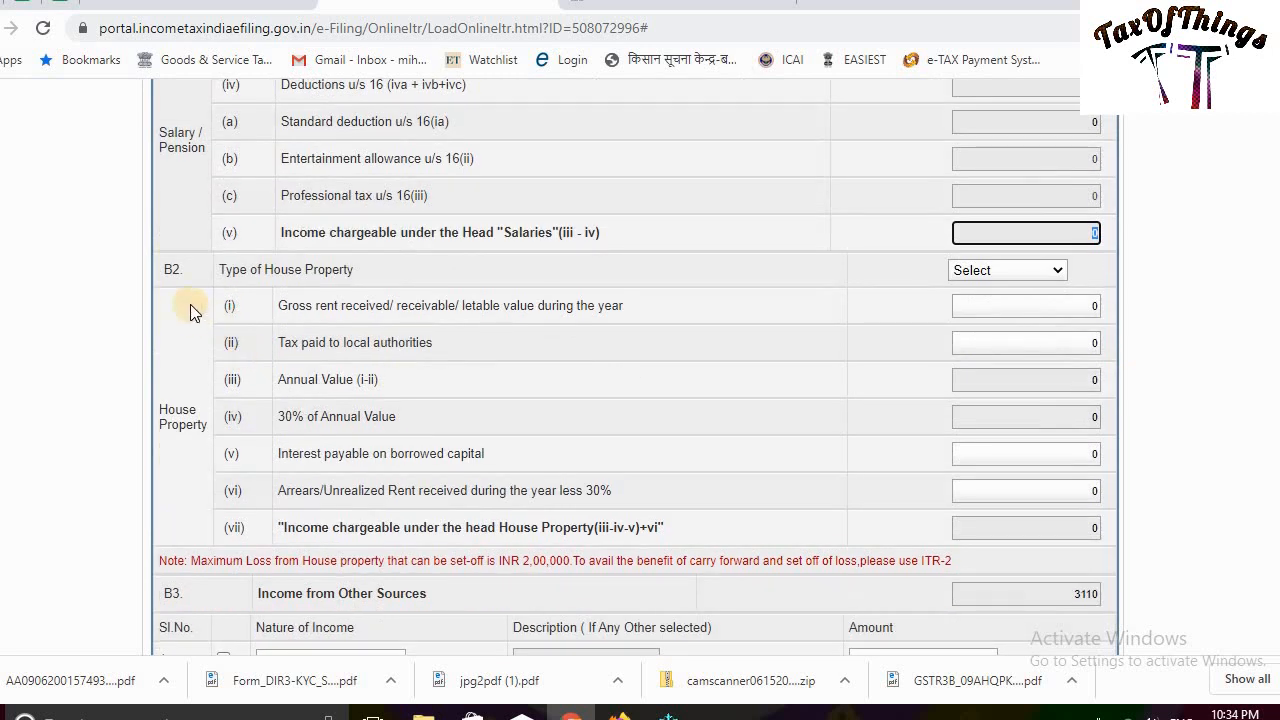
{"action": "left_click", "coordinate": [1050, 271]}
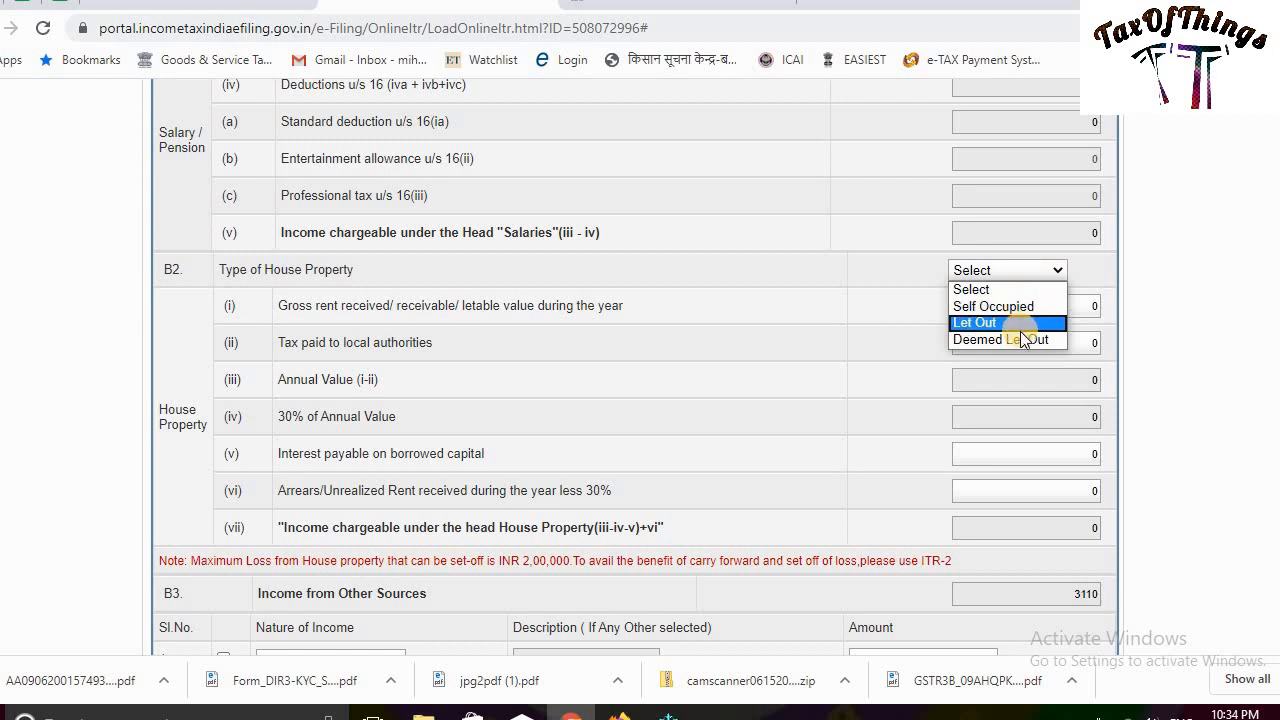
{"action": "double_click", "coordinate": [1167, 309]}
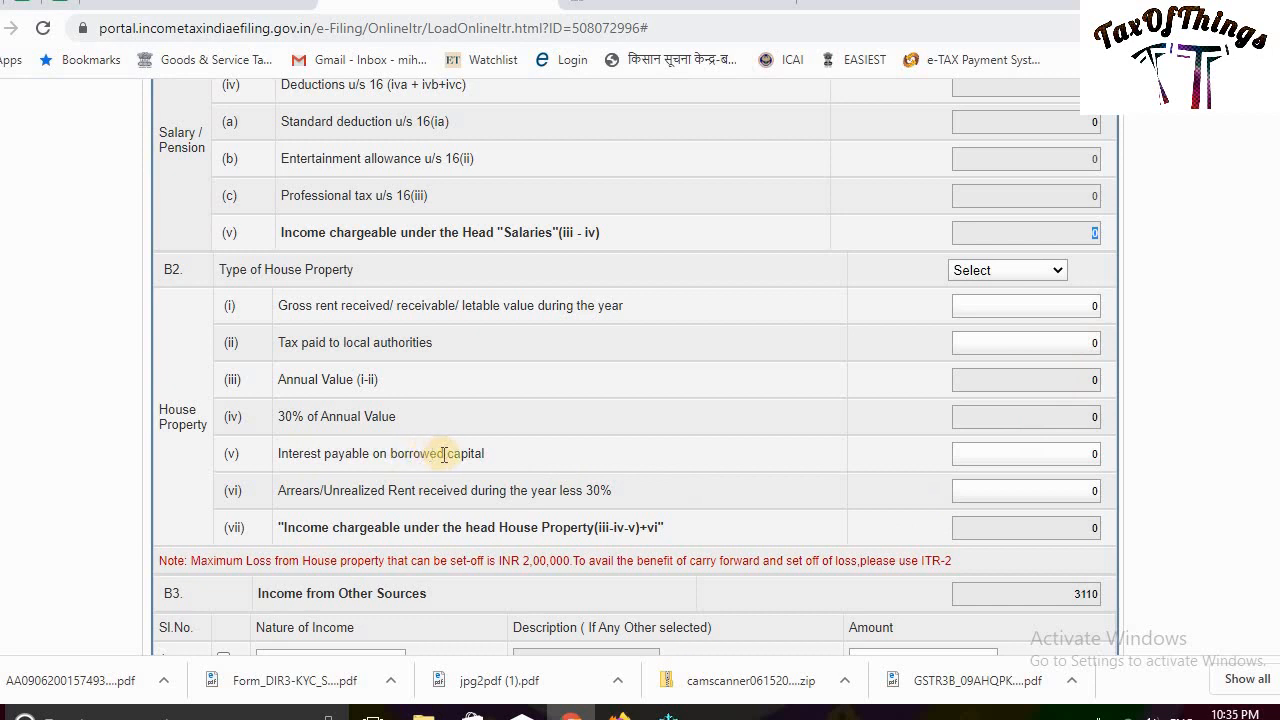
{"action": "left_click", "coordinate": [1075, 459]}
{"action": "left_click", "coordinate": [449, 539]}
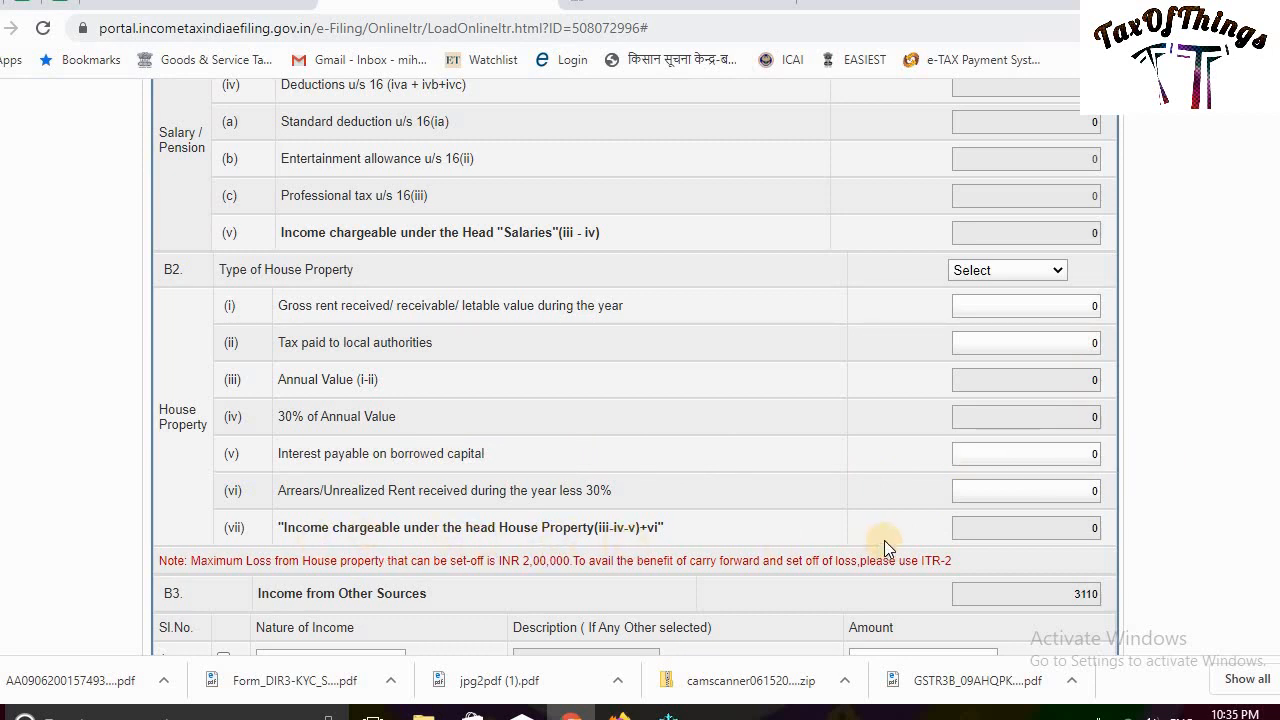
Set the nature of income in the first Income from Other Sources row to Any Other, and inspect its description and amount fields
{"action": "scroll", "coordinate": [884, 540], "scroll_direction": "down", "scroll_amount": 3}
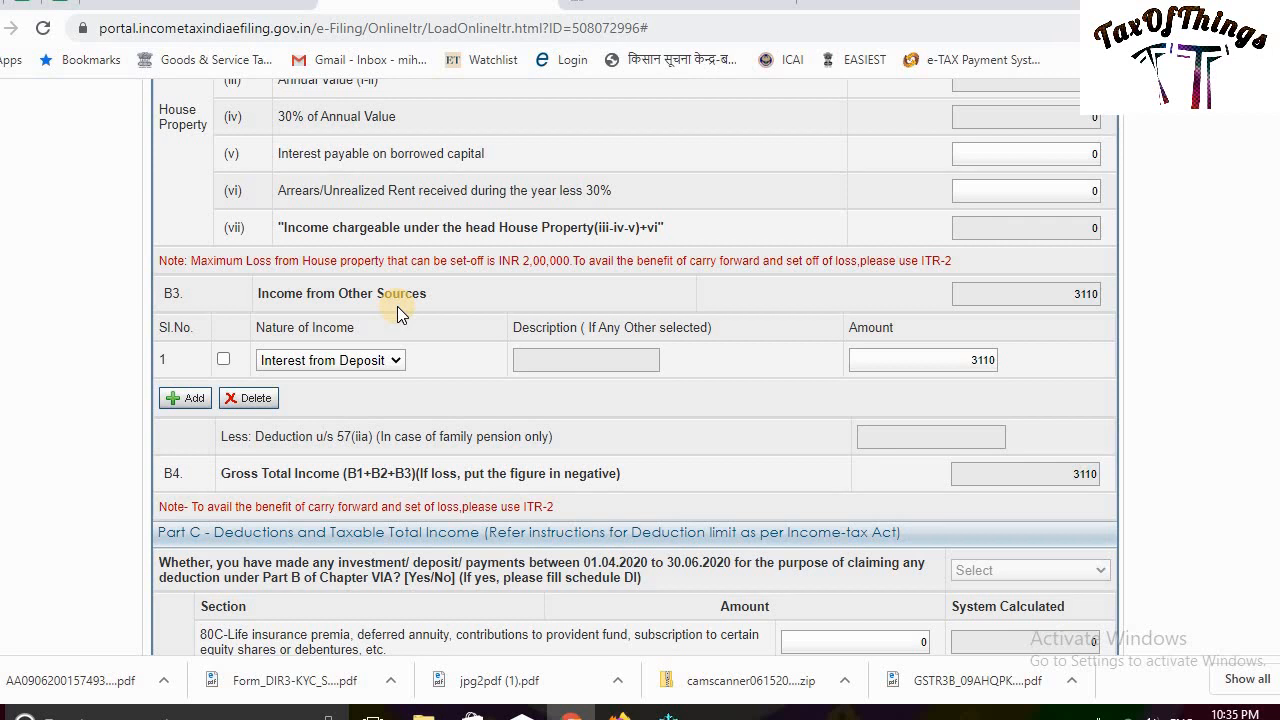
{"action": "left_click", "coordinate": [398, 360]}
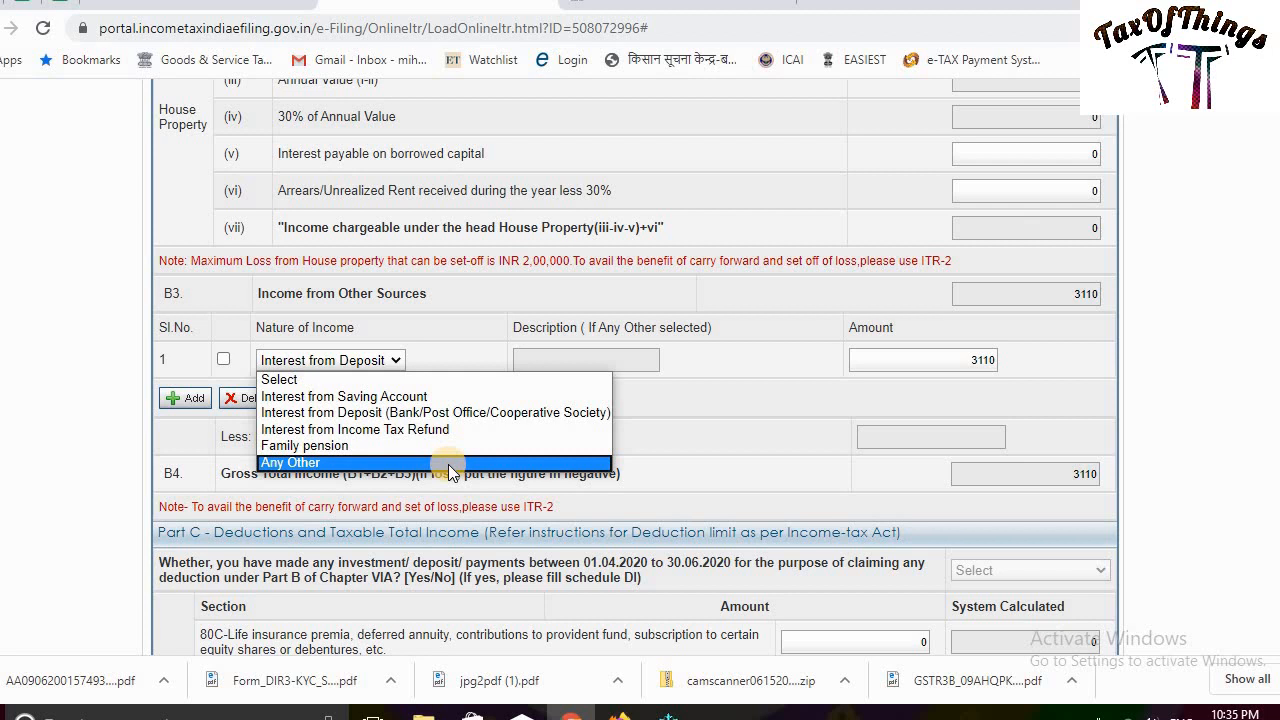
{"action": "left_click", "coordinate": [448, 465]}
{"action": "left_click", "coordinate": [537, 361]}
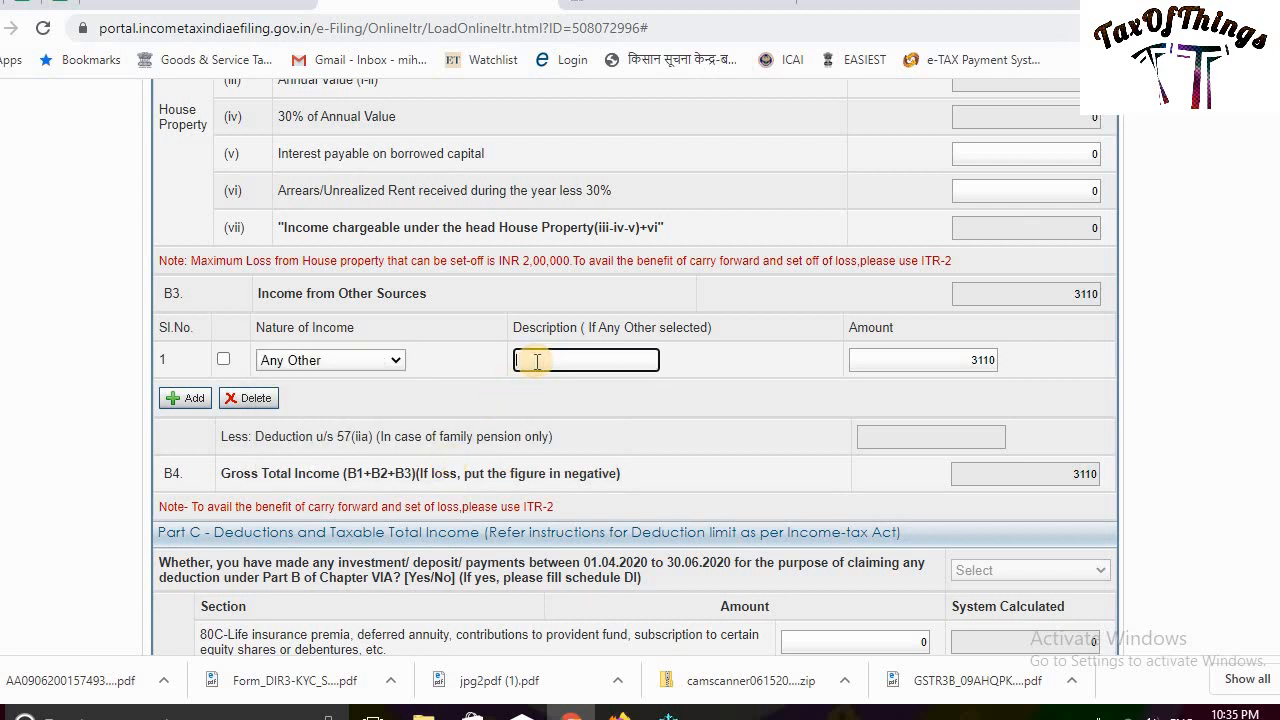
{"action": "left_click", "coordinate": [937, 359]}
{"action": "double_click", "coordinate": [900, 360]}
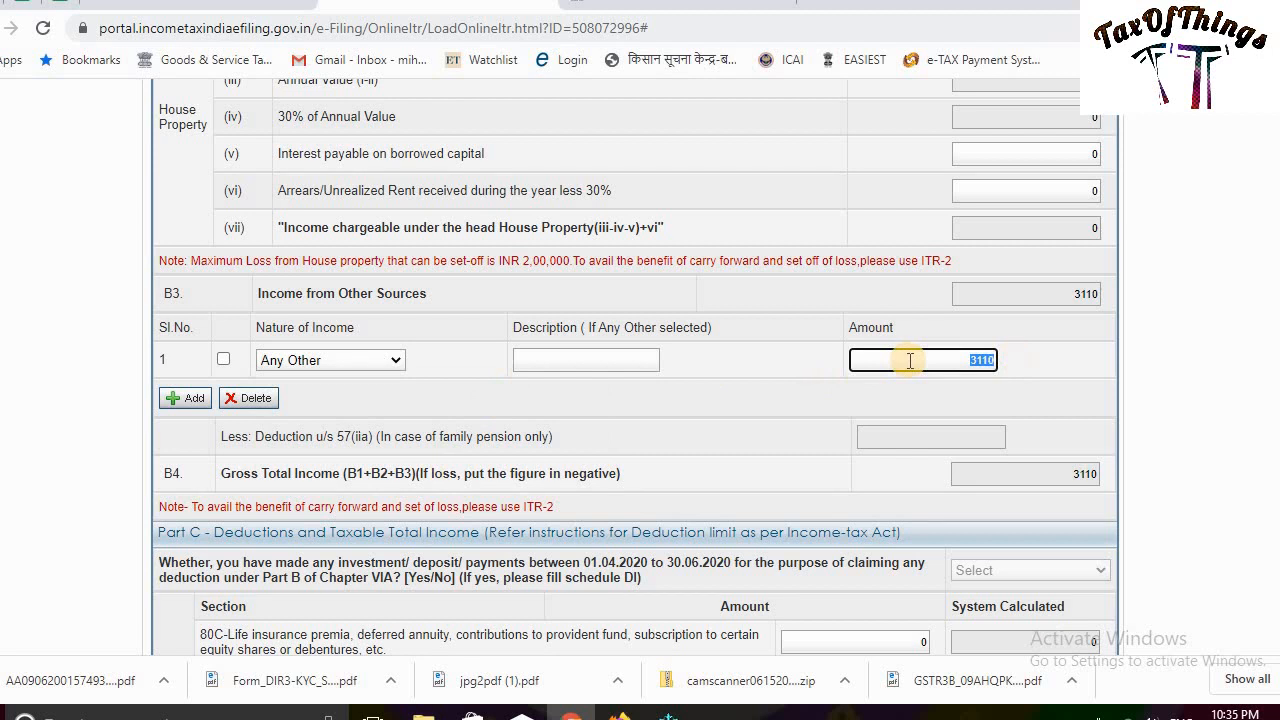
{"action": "scroll", "coordinate": [910, 360], "scroll_direction": "down", "scroll_amount": 1}
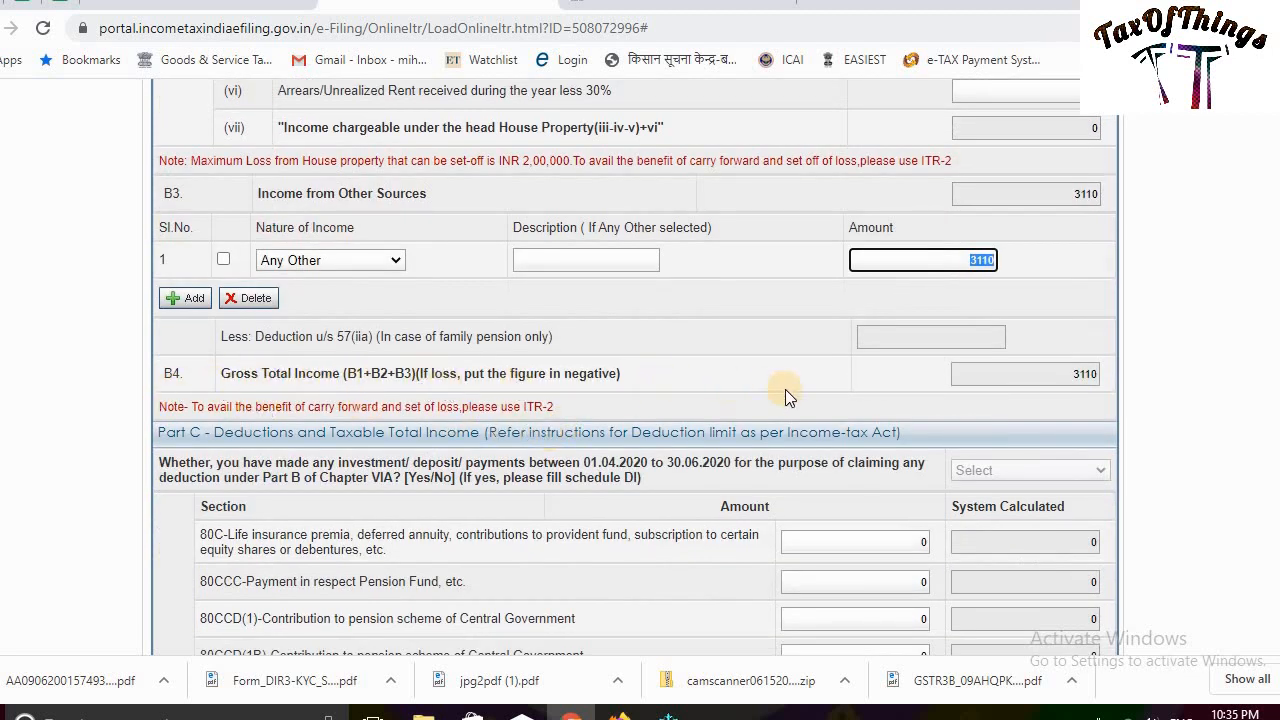
{"action": "key", "text": "Tab"}
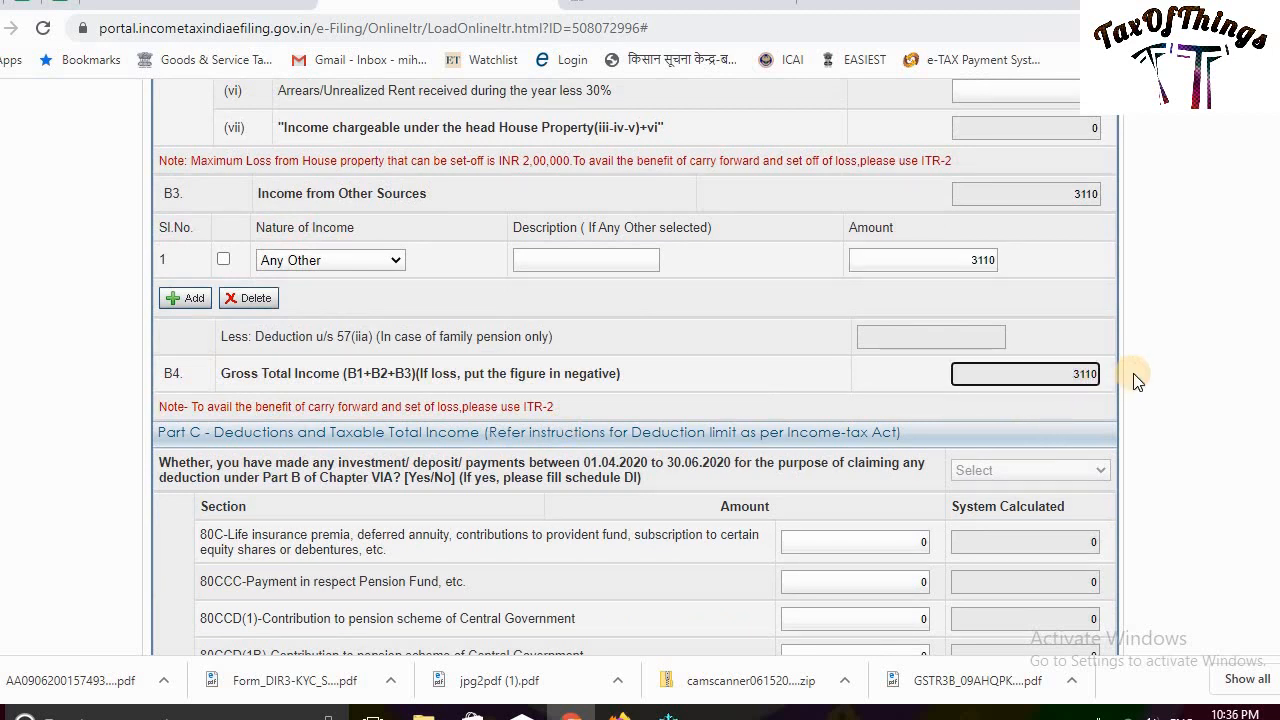
Examine the Part C deductions from section 80C to 80DDB, including the 80D field and the disability choices under 80DD
{"action": "scroll", "coordinate": [1137, 380], "scroll_direction": "down", "scroll_amount": 2}
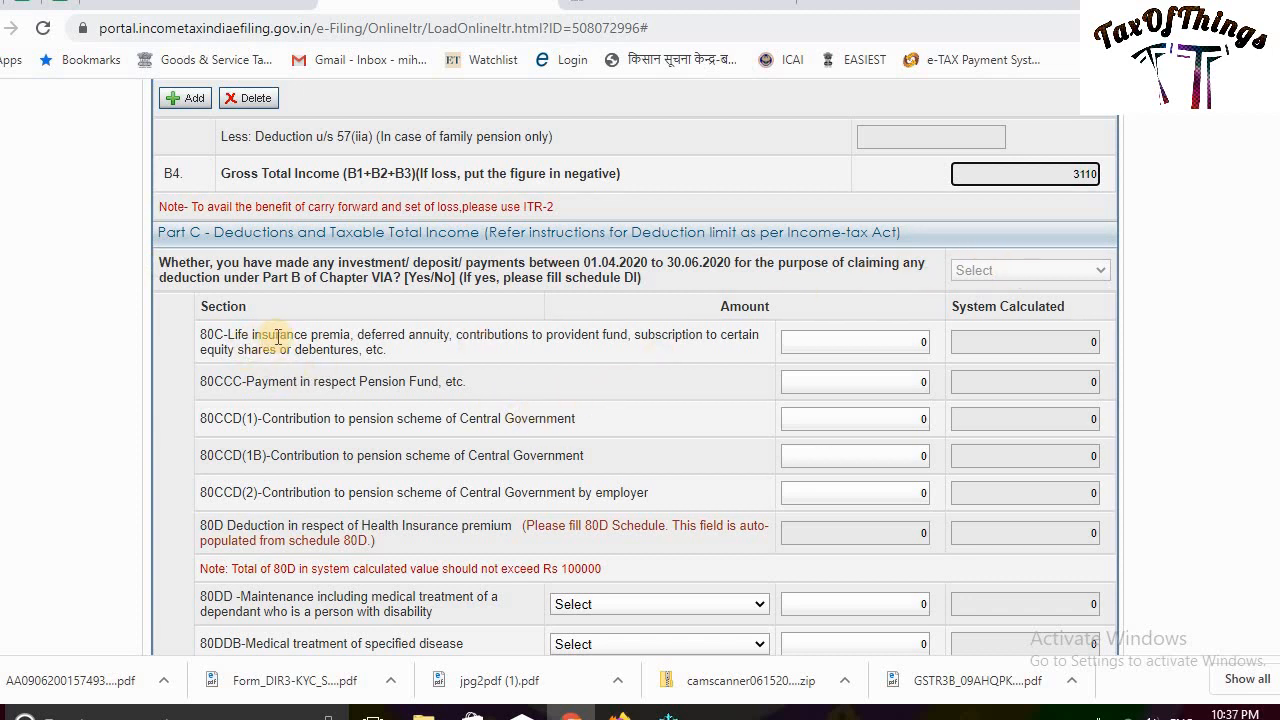
{"action": "scroll", "coordinate": [286, 334], "scroll_direction": "down", "scroll_amount": 1}
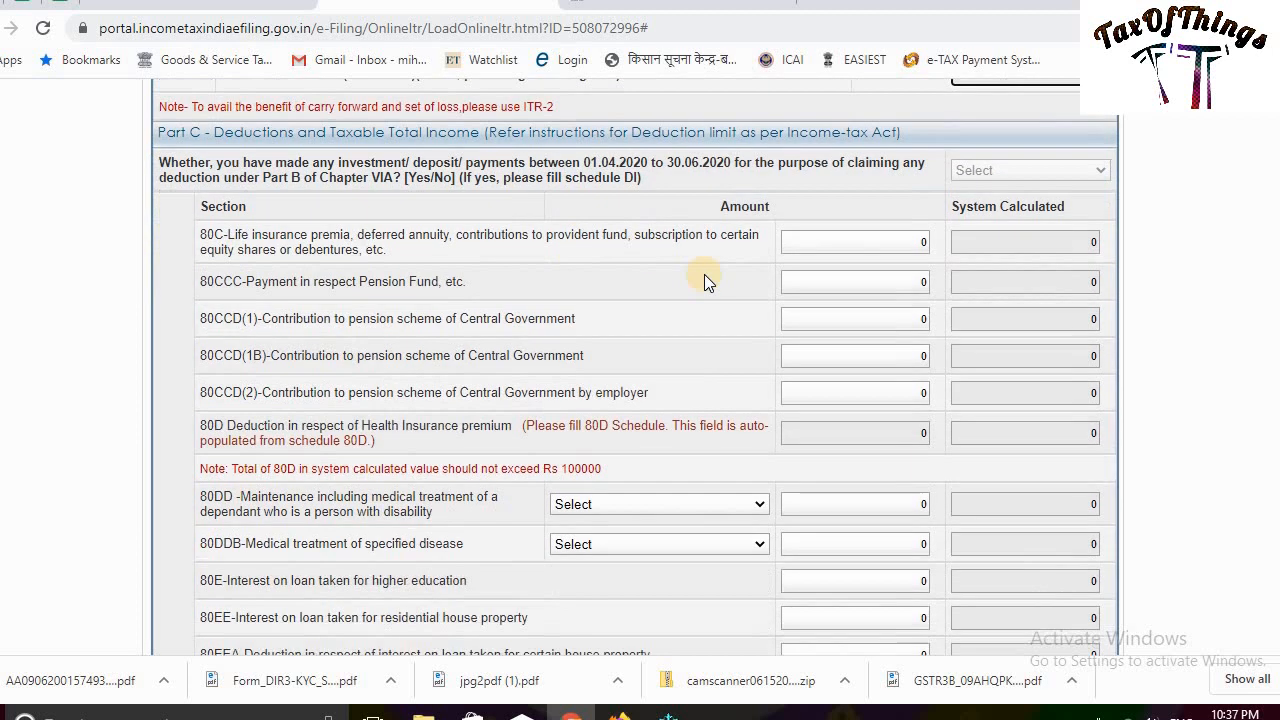
{"action": "left_click", "coordinate": [894, 284]}
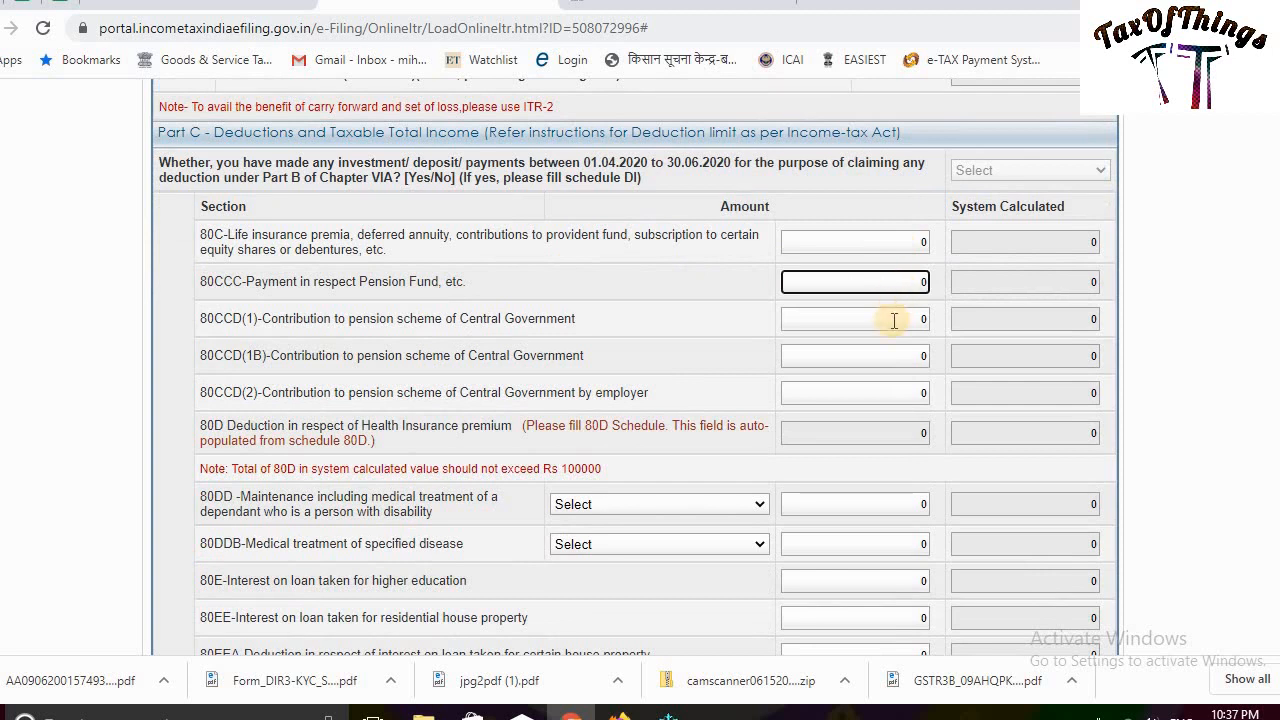
{"action": "left_click", "coordinate": [894, 320]}
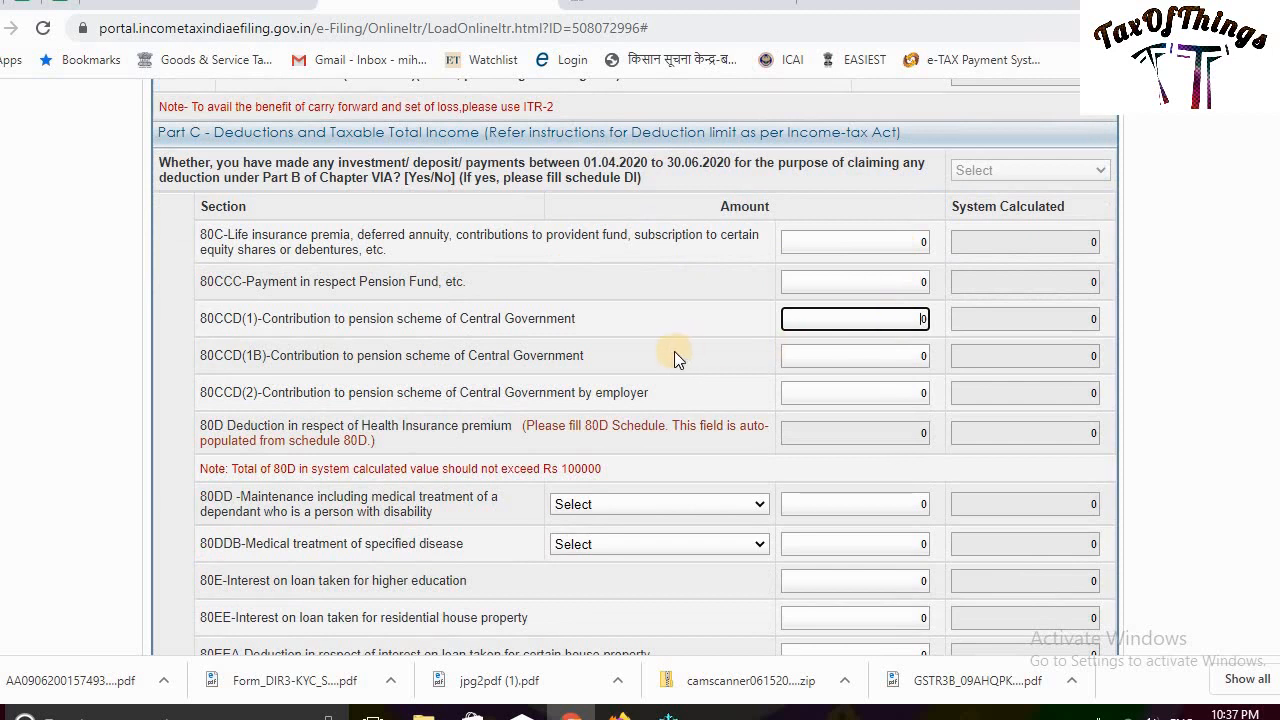
{"action": "scroll", "coordinate": [630, 316], "scroll_direction": "down", "scroll_amount": 1}
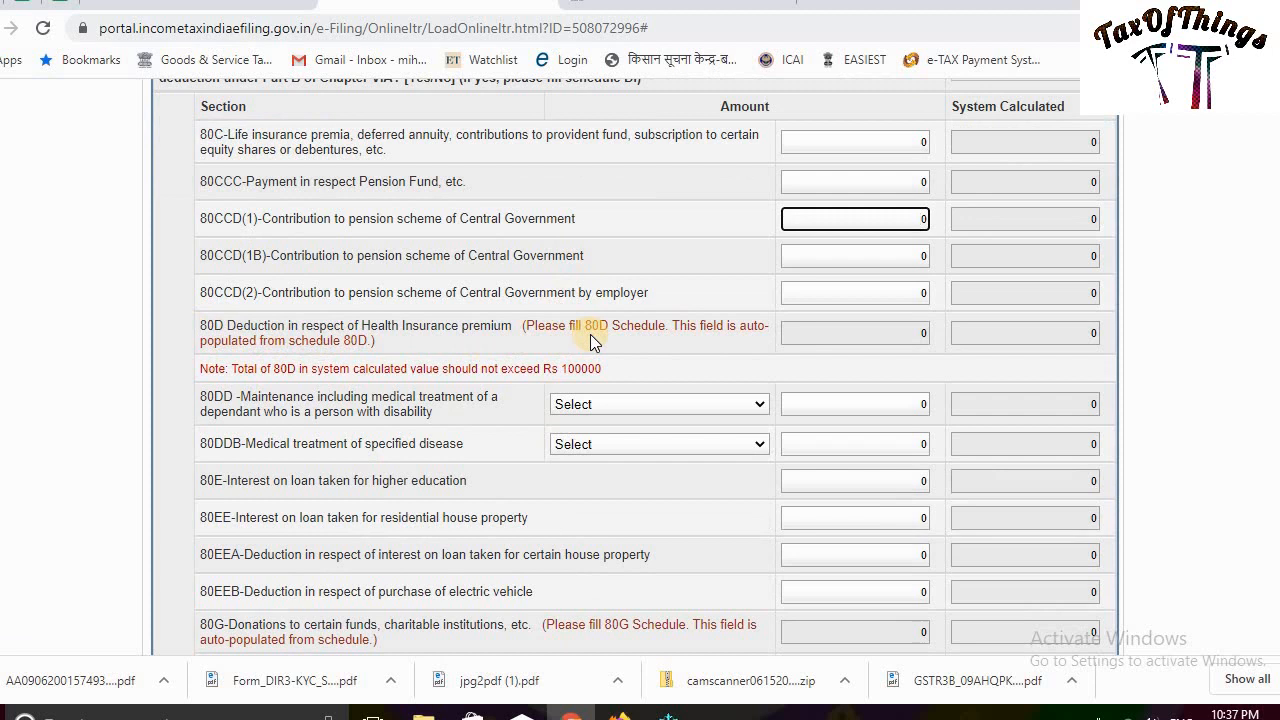
{"action": "left_click", "coordinate": [921, 332]}
{"action": "scroll", "coordinate": [338, 275], "scroll_direction": "down", "scroll_amount": 2}
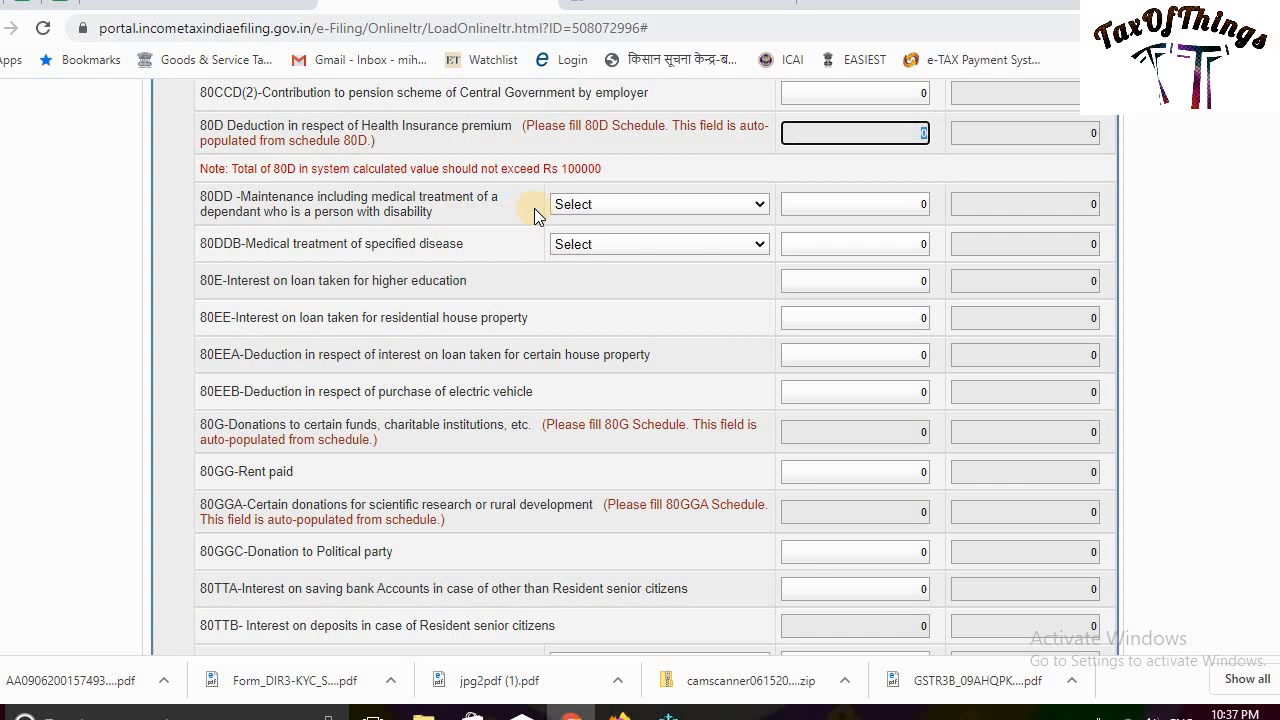
{"action": "left_click", "coordinate": [592, 204]}
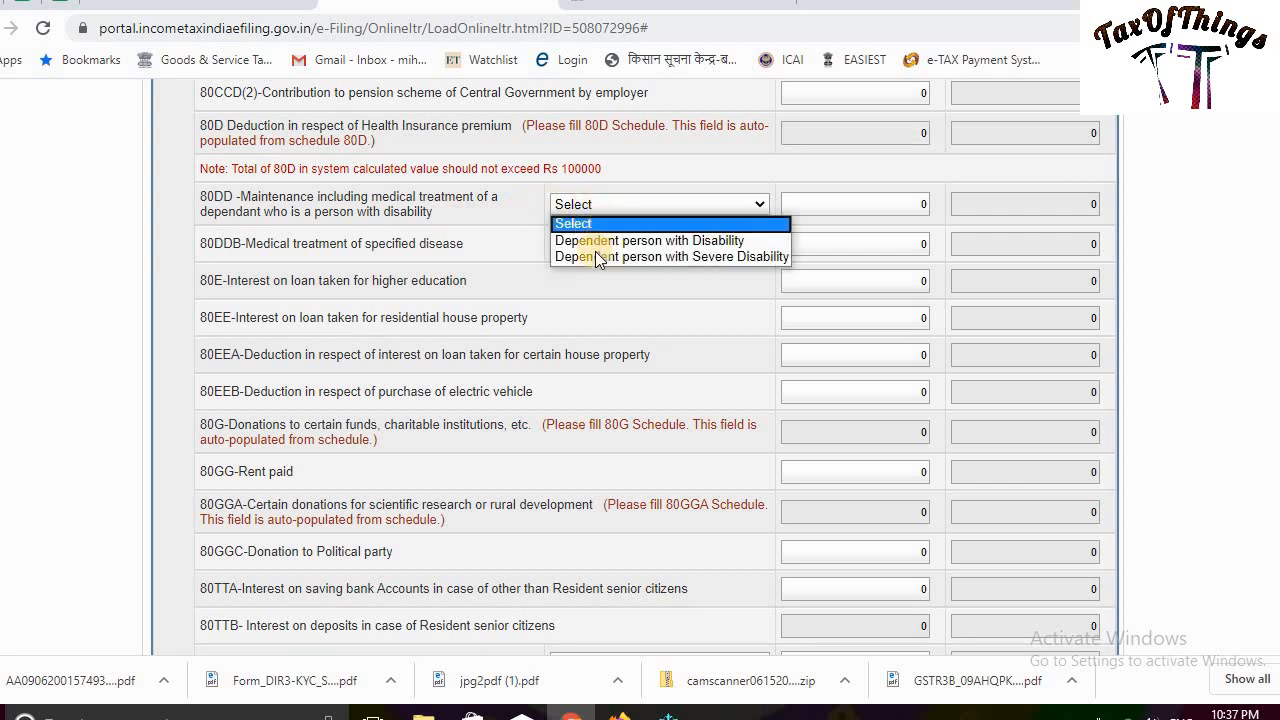
{"action": "left_click", "coordinate": [643, 169]}
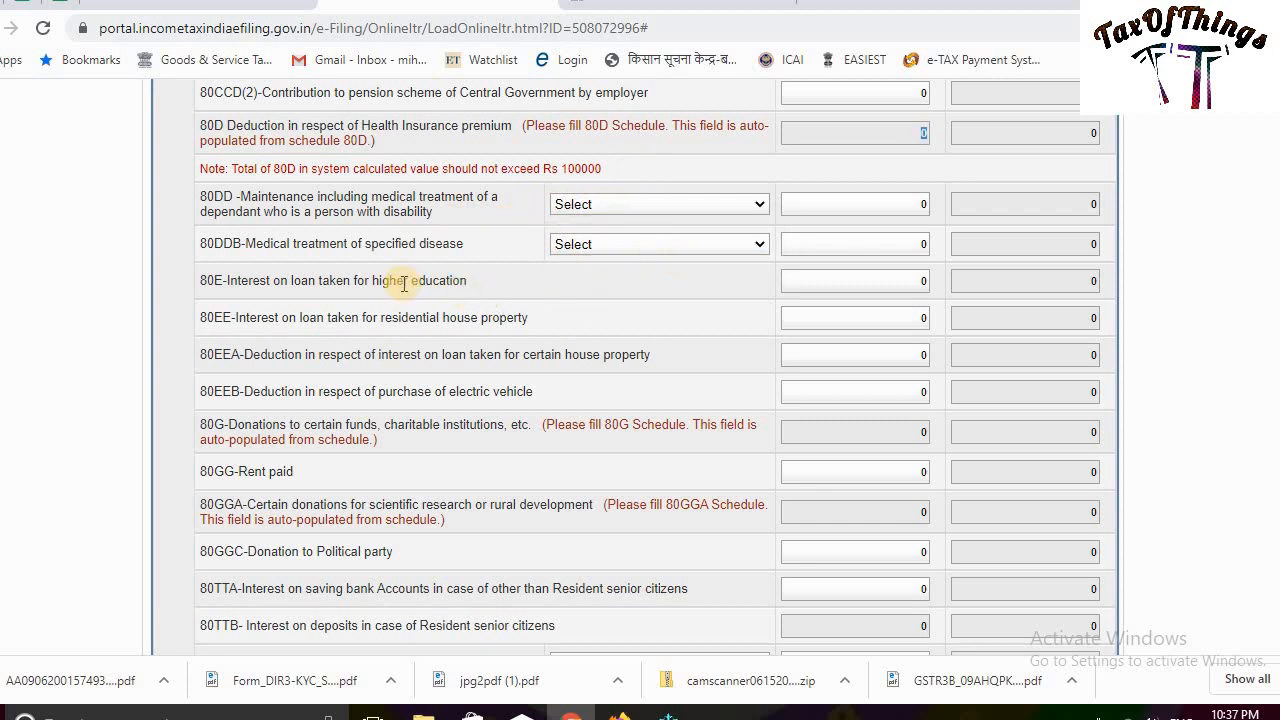
Examine the remaining Chapter VI-A deductions from 80E to 80U, including the 80U disability choices, and the total deductions and total income
{"action": "scroll", "coordinate": [404, 283], "scroll_direction": "down", "scroll_amount": 1}
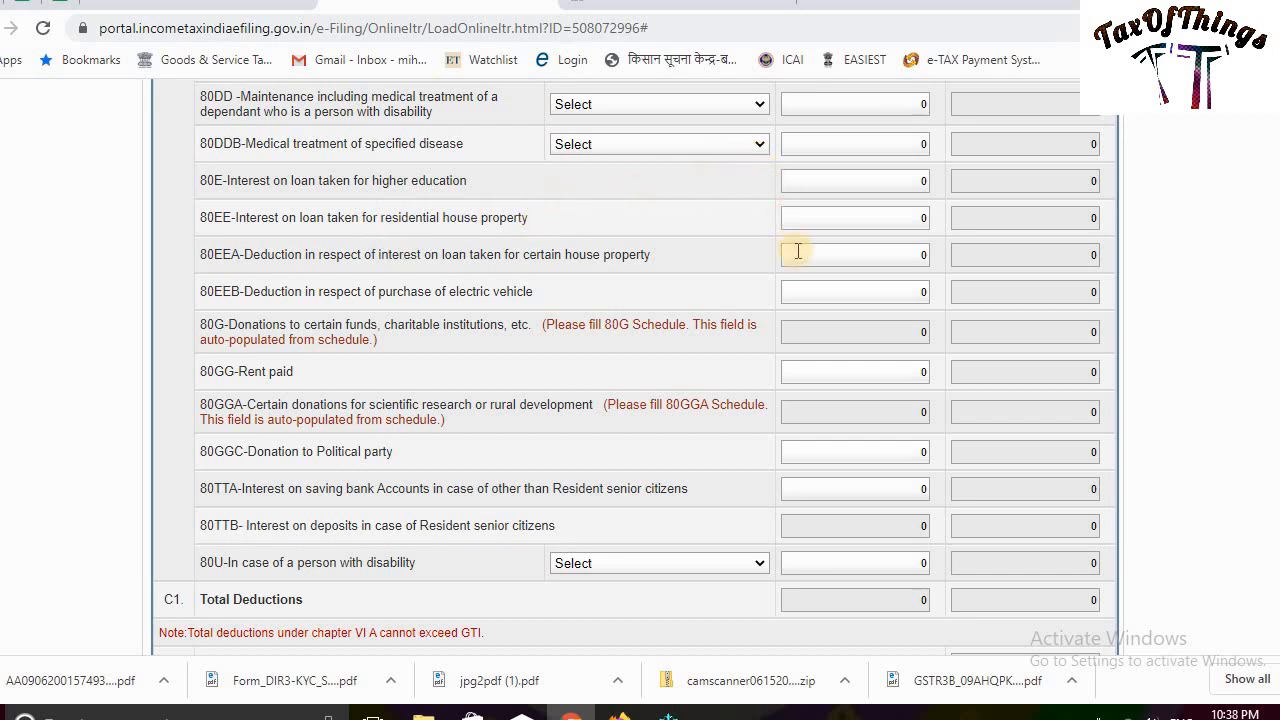
{"action": "scroll", "coordinate": [359, 479], "scroll_direction": "down", "scroll_amount": 1}
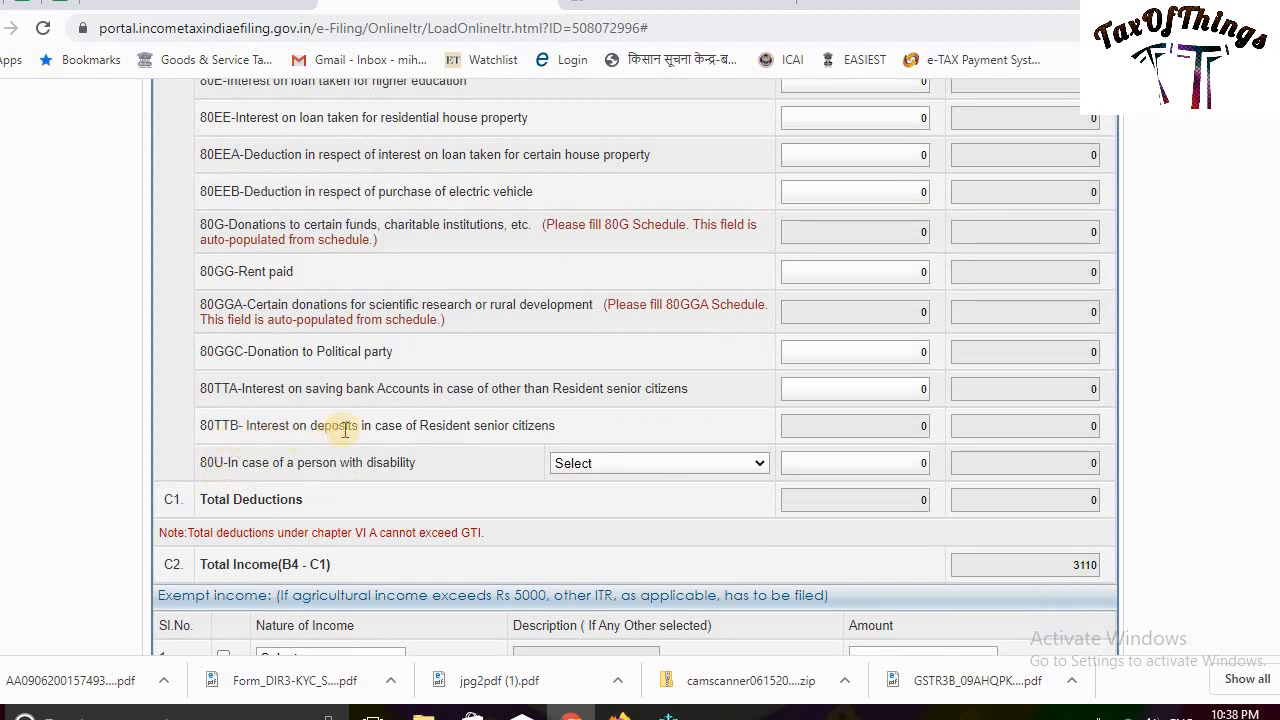
{"action": "left_click", "coordinate": [925, 426]}
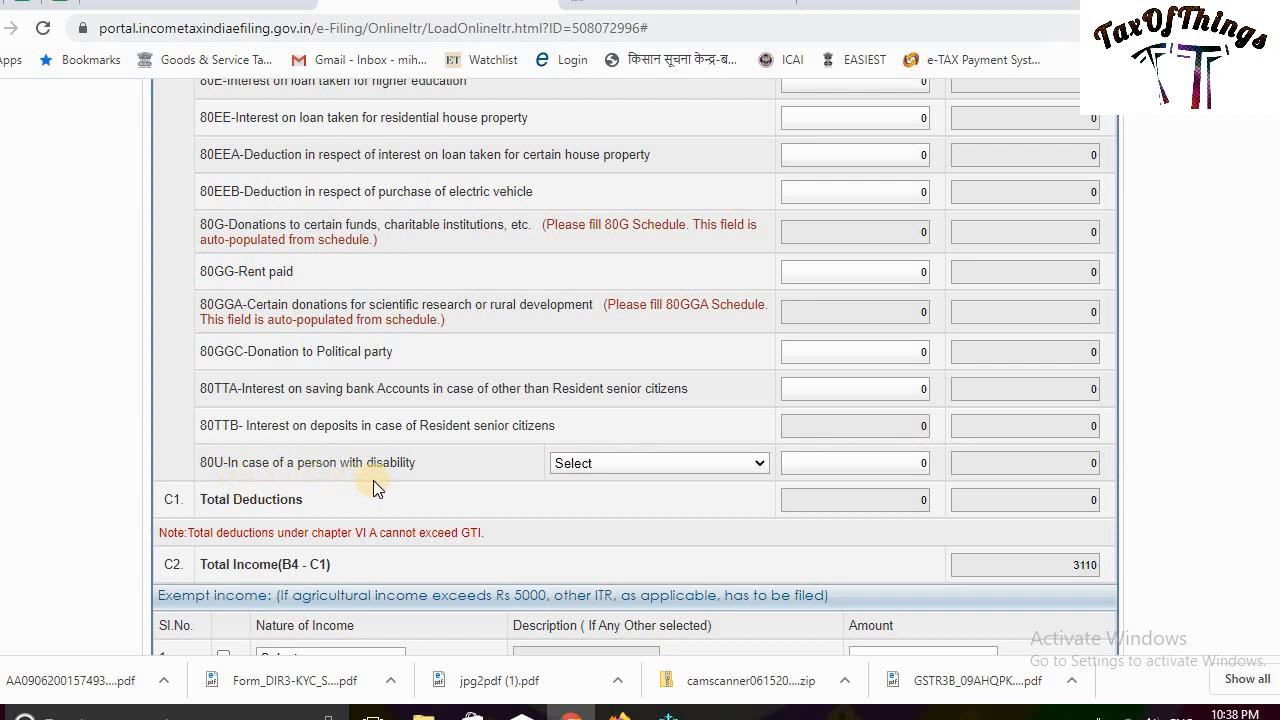
{"action": "left_click", "coordinate": [712, 463]}
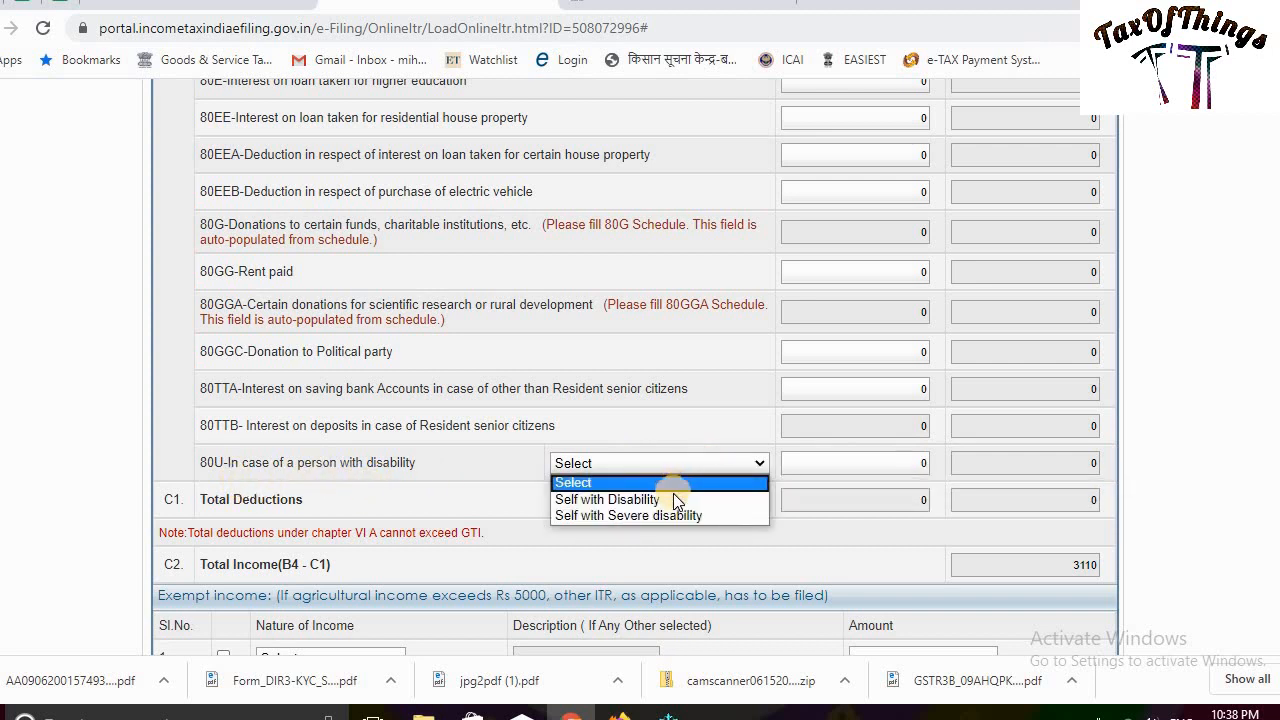
{"action": "left_click", "coordinate": [670, 554]}
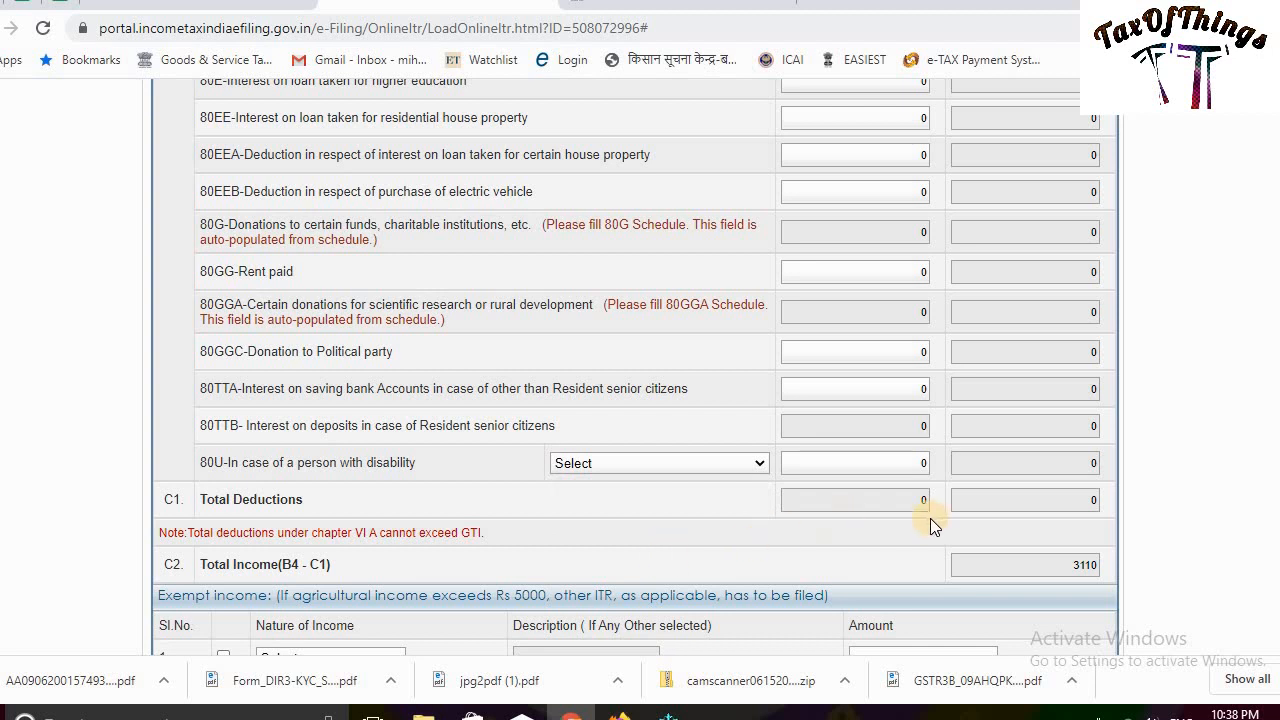
{"action": "scroll", "coordinate": [506, 433], "scroll_direction": "down", "scroll_amount": 2}
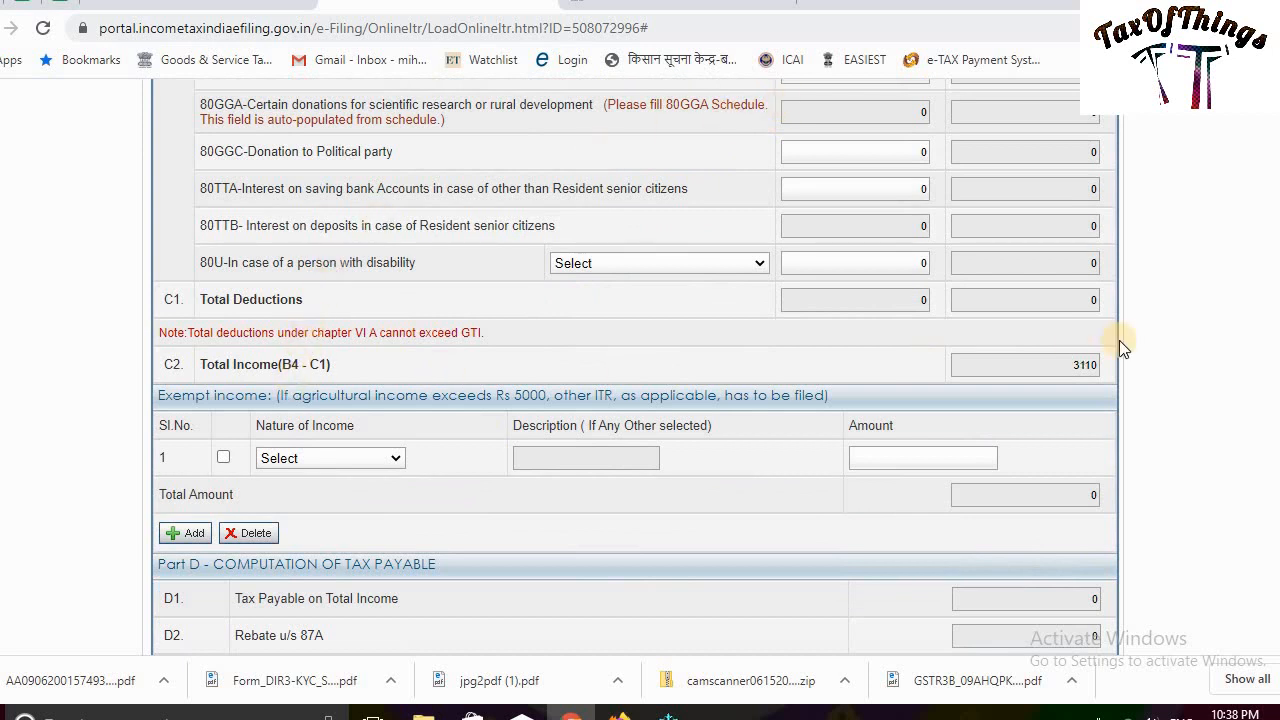
Review the exempt income table and the Part D tax payable computation down to total tax, fee and interest, dismissing the save reminder
{"action": "scroll", "coordinate": [1118, 340], "scroll_direction": "down", "scroll_amount": 1}
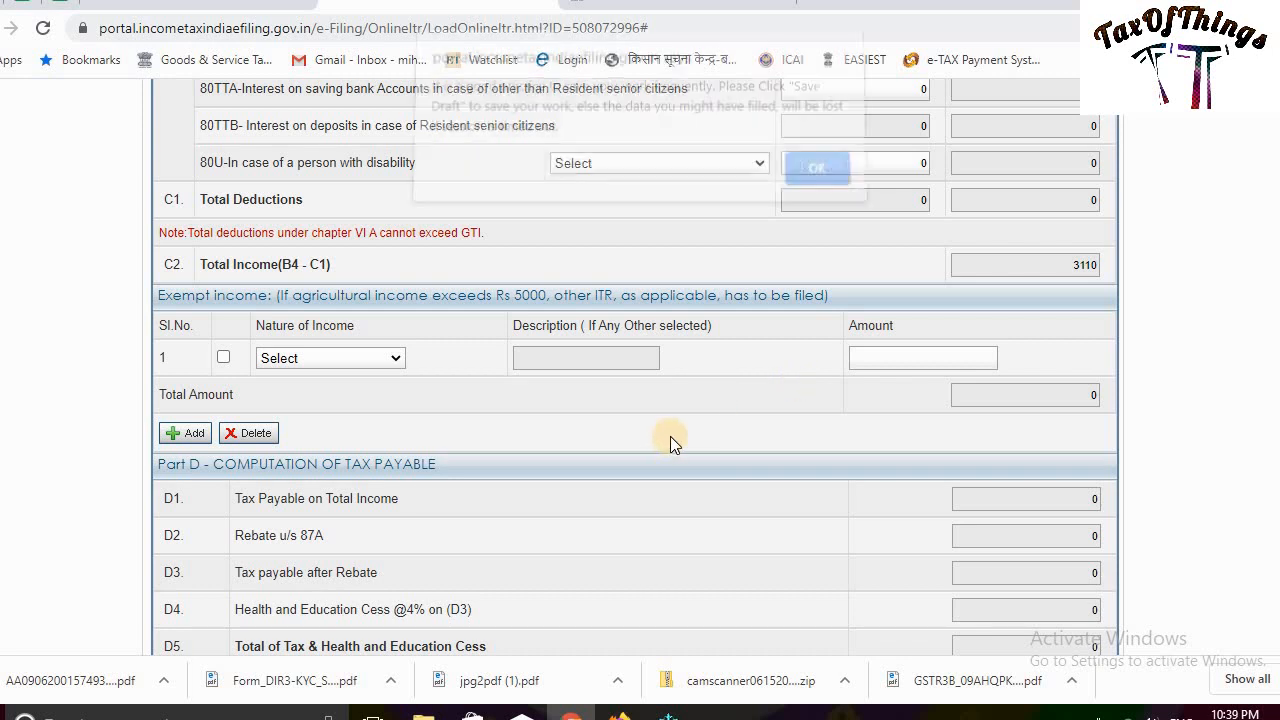
{"action": "left_click", "coordinate": [818, 181]}
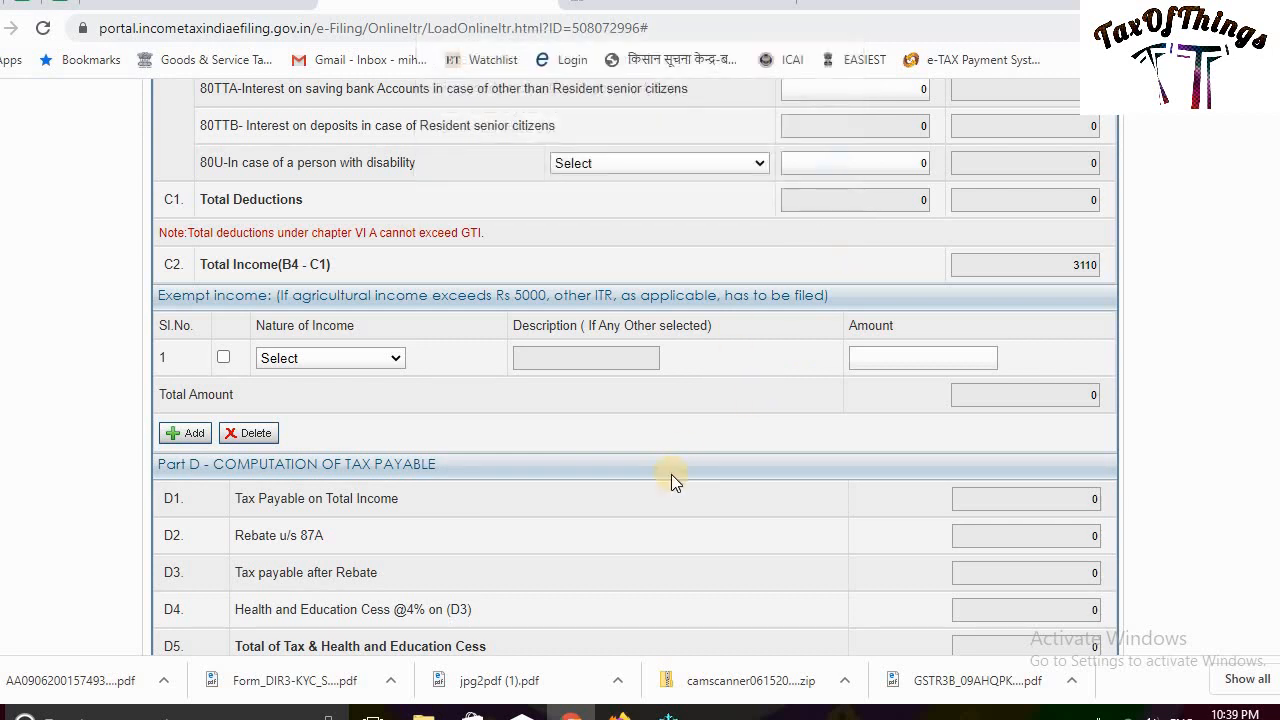
{"action": "scroll", "coordinate": [671, 476], "scroll_direction": "down", "scroll_amount": 2}
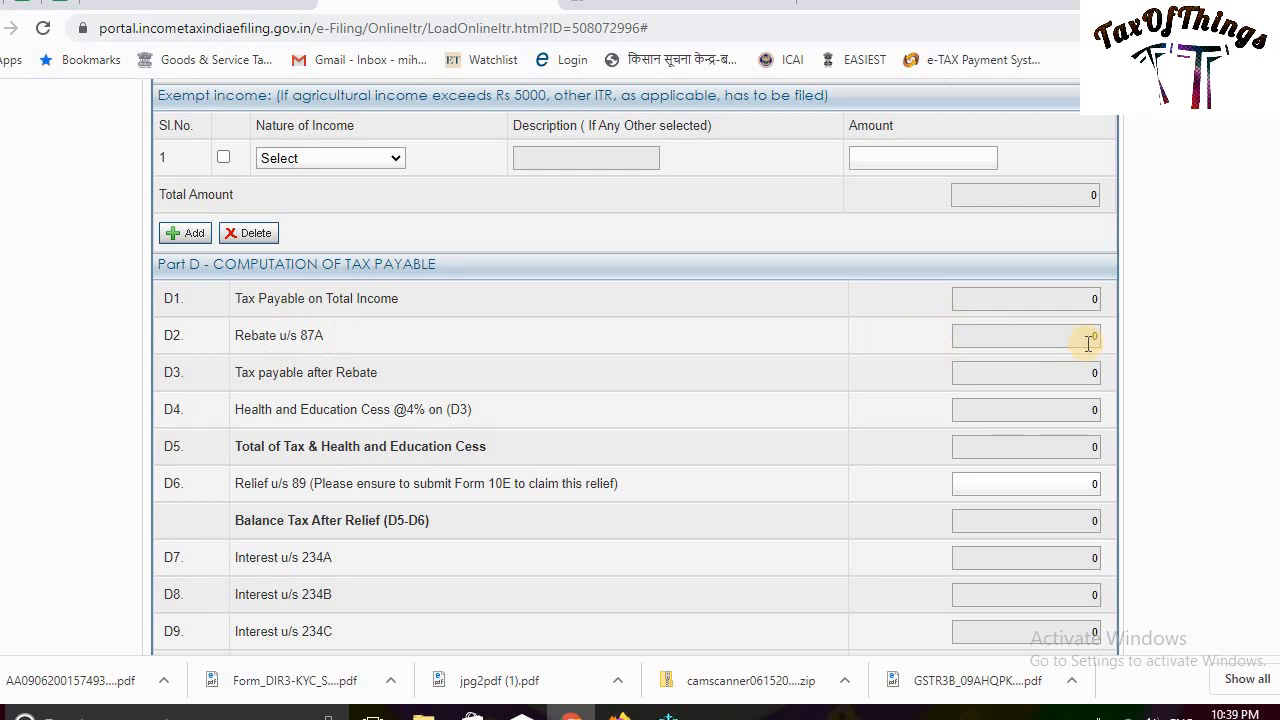
{"action": "scroll", "coordinate": [594, 380], "scroll_direction": "down", "scroll_amount": 2}
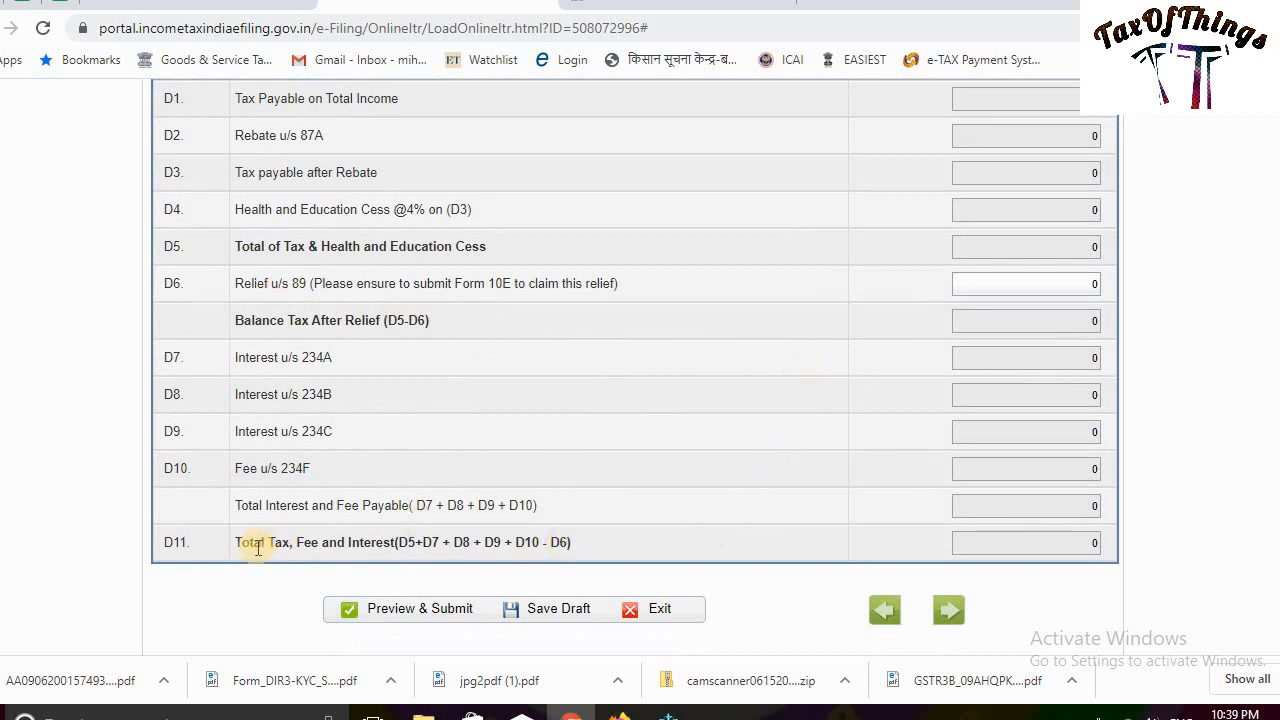
{"action": "left_click", "coordinate": [1094, 545]}
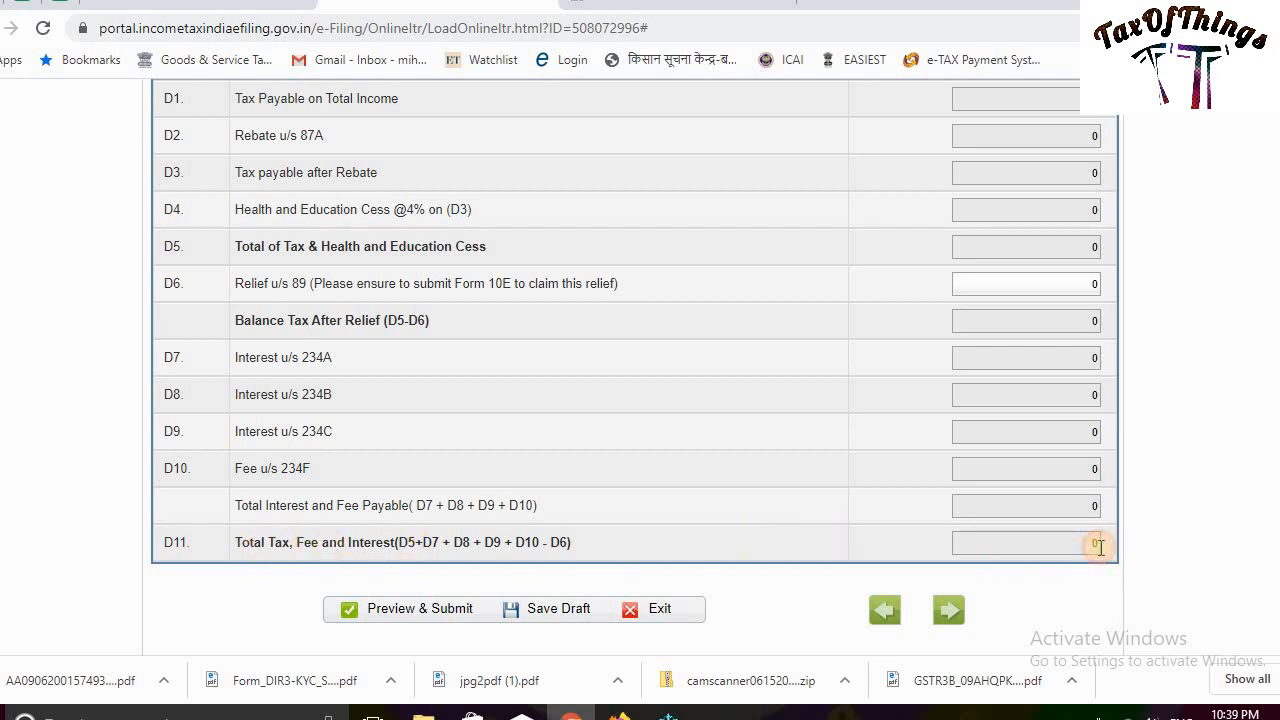
Save the return as a draft and open the Tax Details section
{"action": "left_click", "coordinate": [550, 608]}
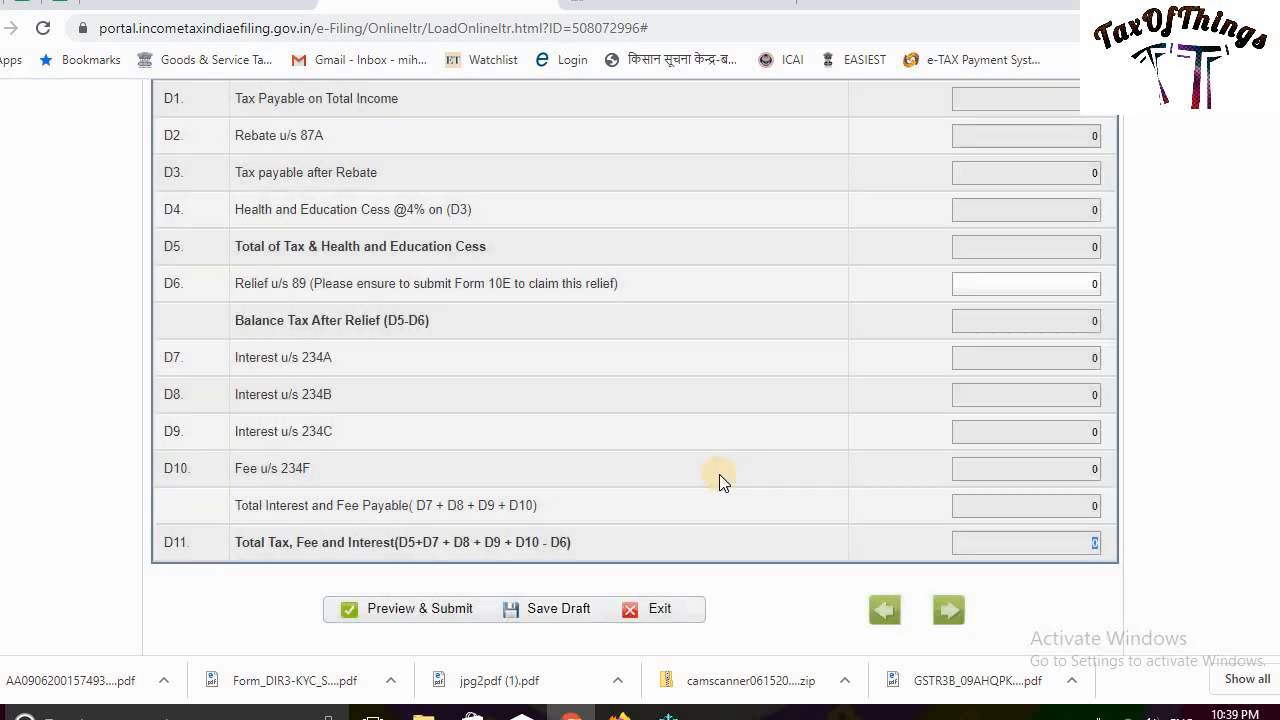
{"action": "scroll", "coordinate": [719, 474], "scroll_direction": "up", "scroll_amount": 15}
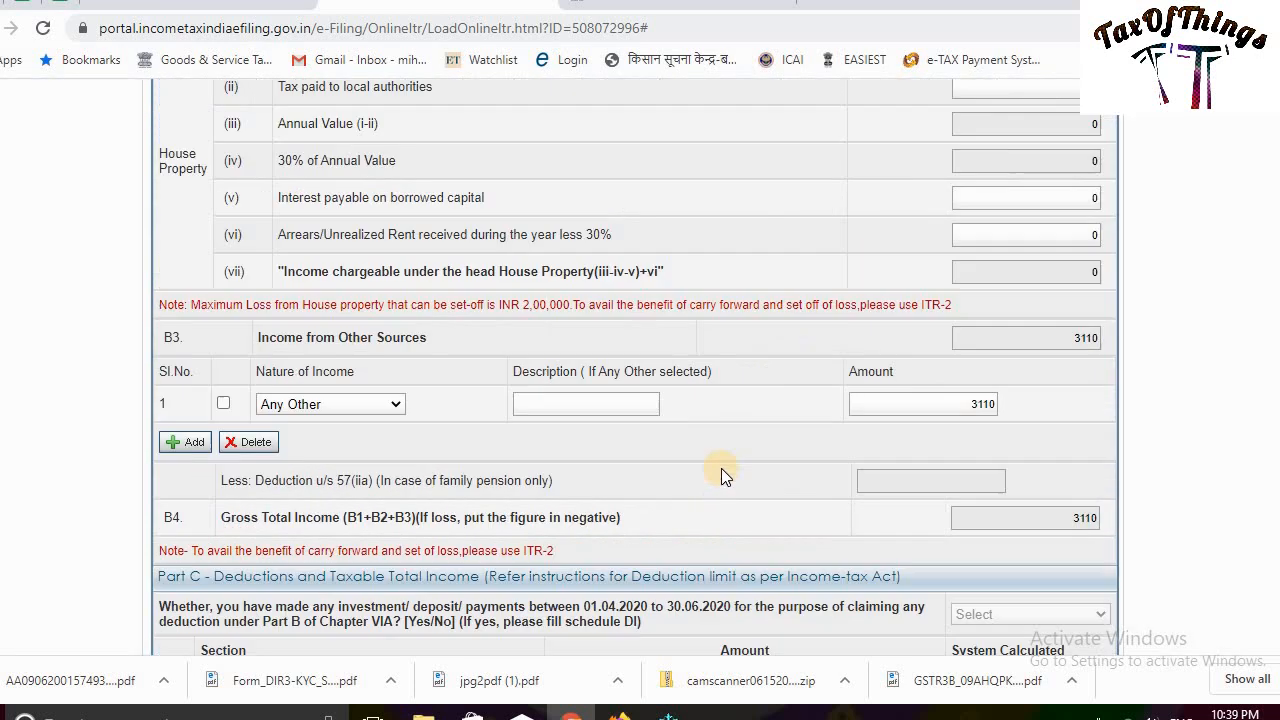
{"action": "scroll", "coordinate": [721, 470], "scroll_direction": "up", "scroll_amount": 5}
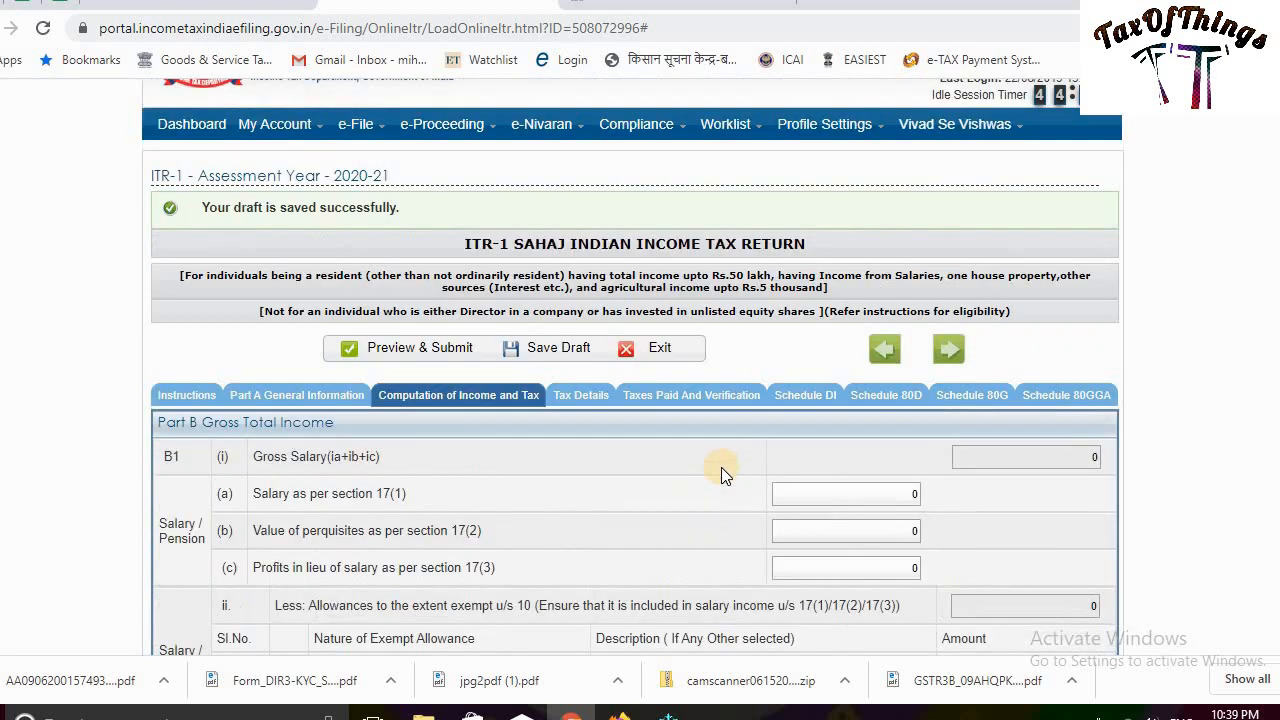
{"action": "left_click", "coordinate": [568, 397]}
Examine the Tax Details schedules from TDS 1 to TDS 3, TCS, and the advance and self-assessment tax payments
{"action": "scroll", "coordinate": [300, 386], "scroll_direction": "down", "scroll_amount": 3}
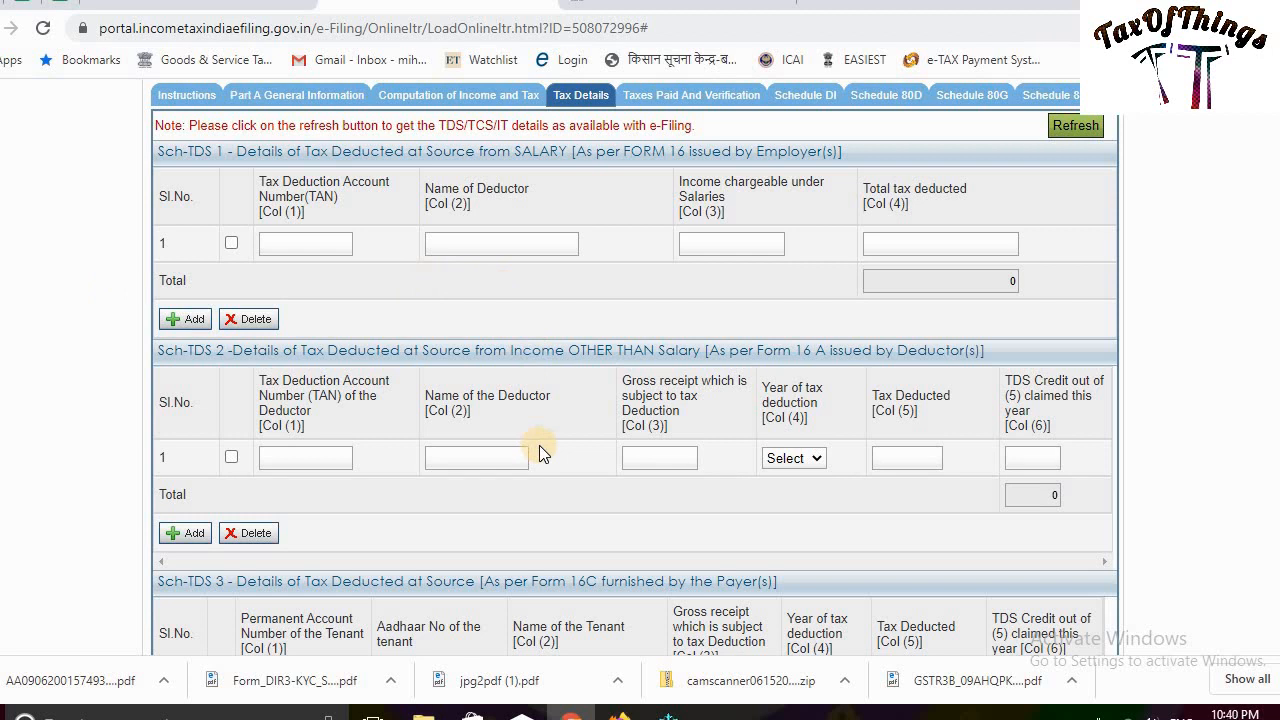
{"action": "scroll", "coordinate": [539, 453], "scroll_direction": "down", "scroll_amount": 1}
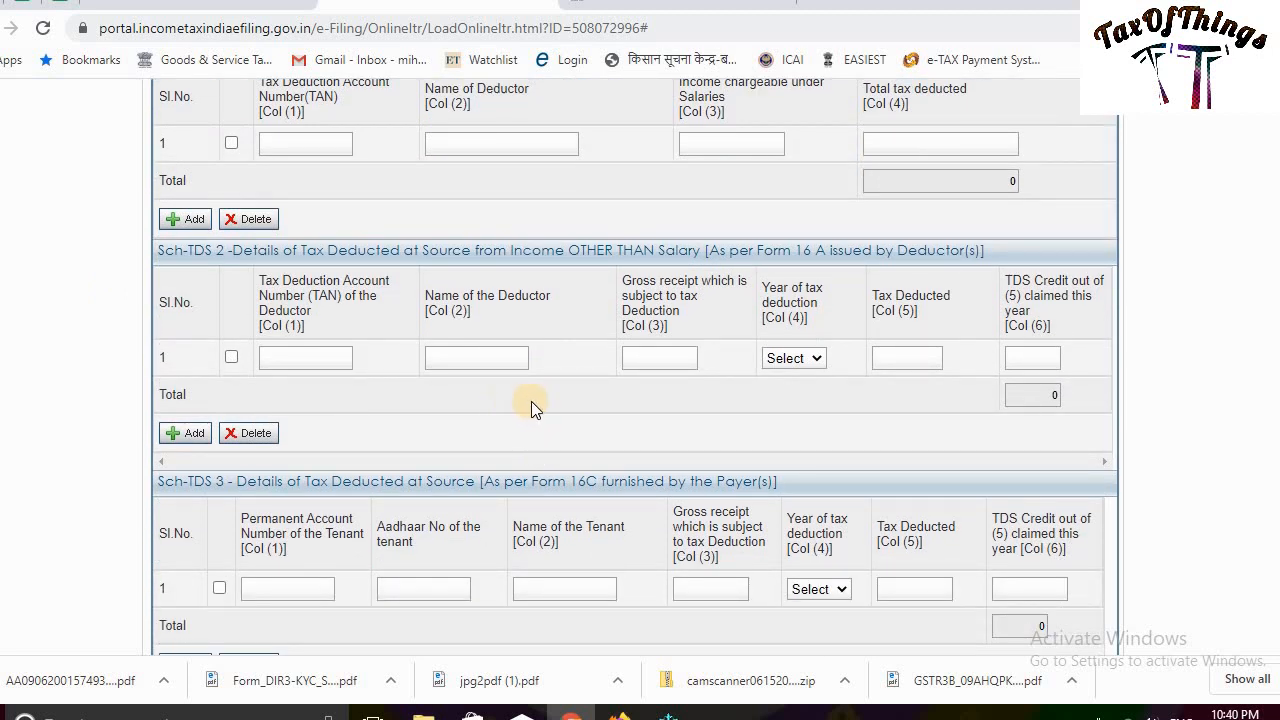
{"action": "scroll", "coordinate": [531, 401], "scroll_direction": "down", "scroll_amount": 3}
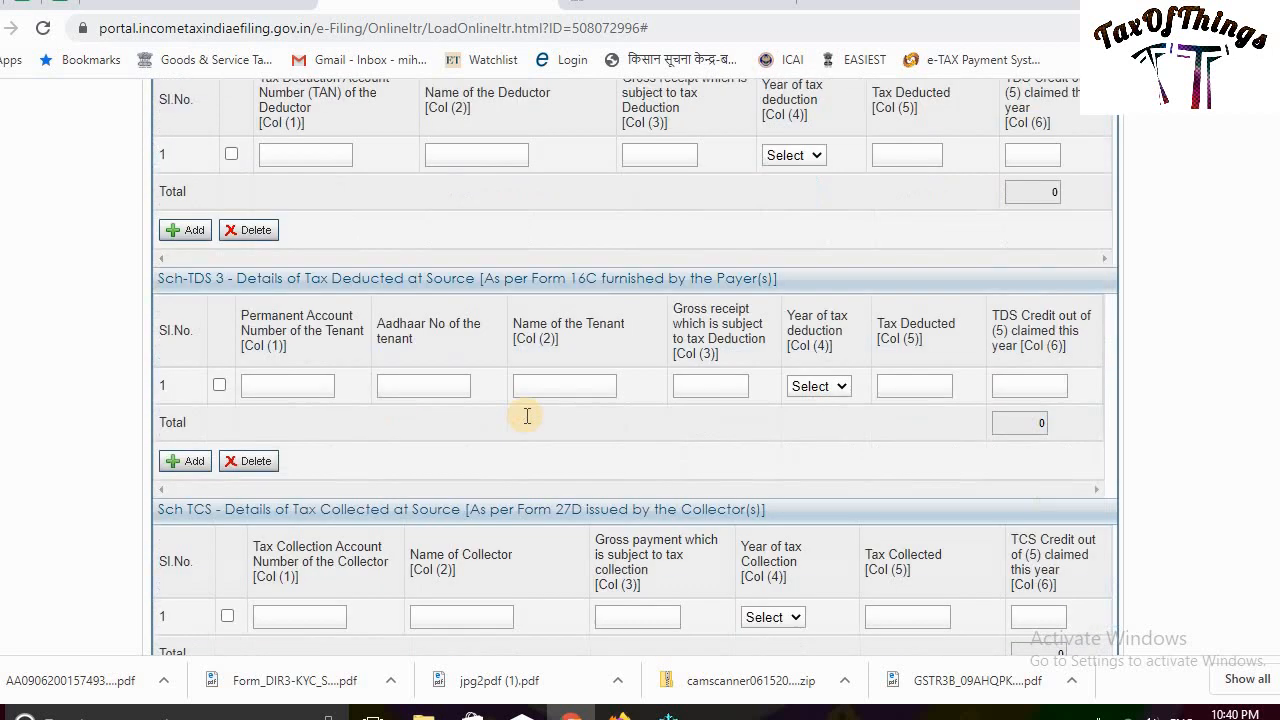
{"action": "scroll", "coordinate": [527, 415], "scroll_direction": "down", "scroll_amount": 2}
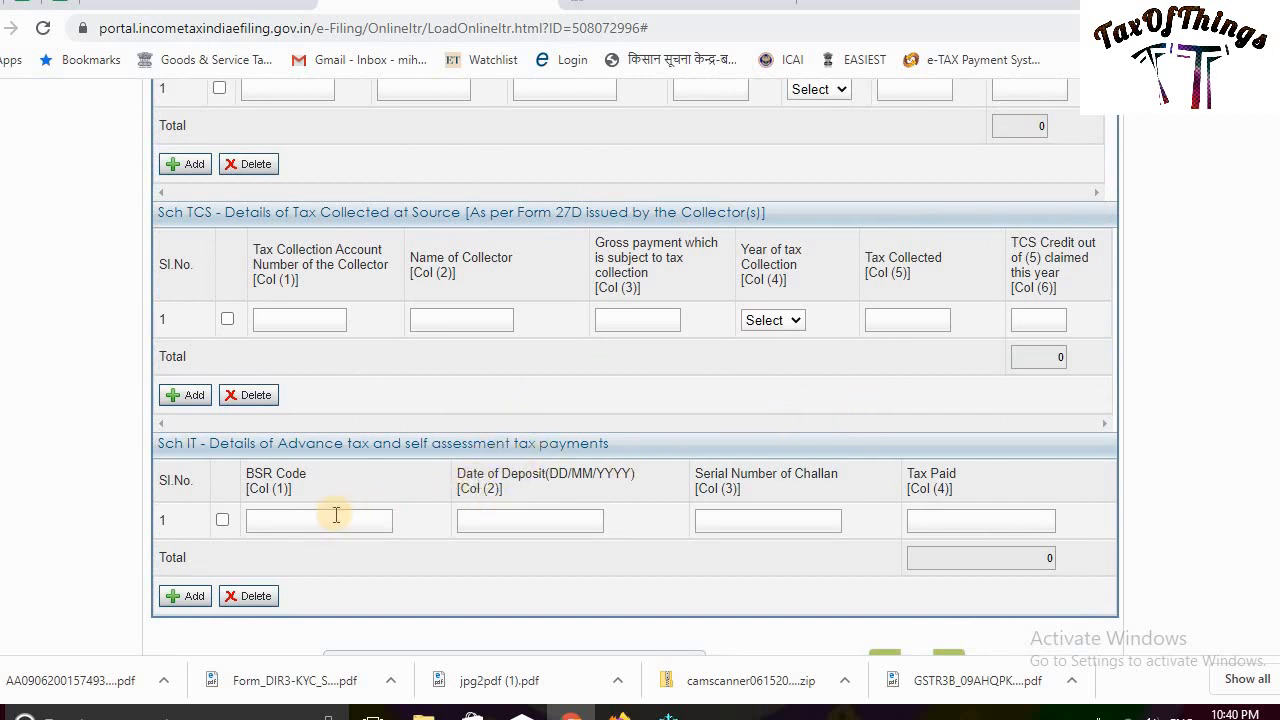
{"action": "scroll", "coordinate": [700, 482], "scroll_direction": "up", "scroll_amount": 2}
{"action": "scroll", "coordinate": [700, 482], "scroll_direction": "up", "scroll_amount": 8}
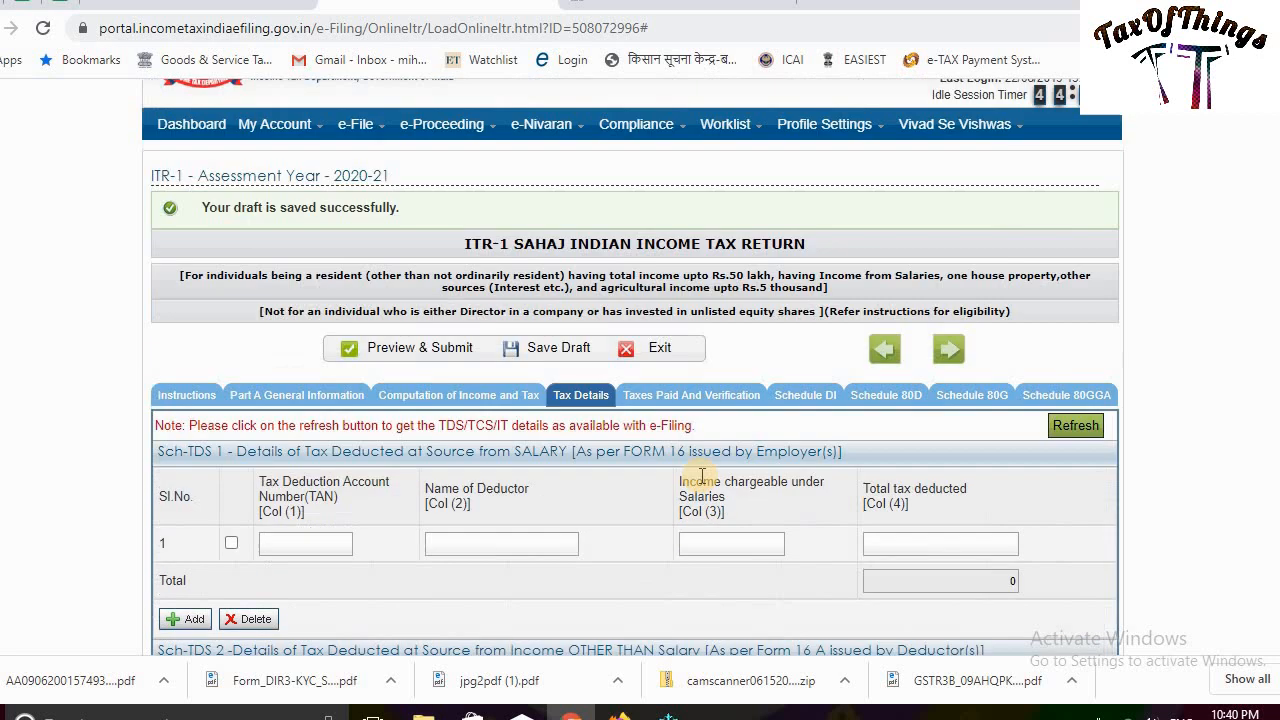
Review Taxes Paid And Verification, including total taxes paid, the refund bank account, the declaration fields and the verification options
{"action": "left_click", "coordinate": [693, 398]}
{"action": "scroll", "coordinate": [693, 398], "scroll_direction": "down", "scroll_amount": 1}
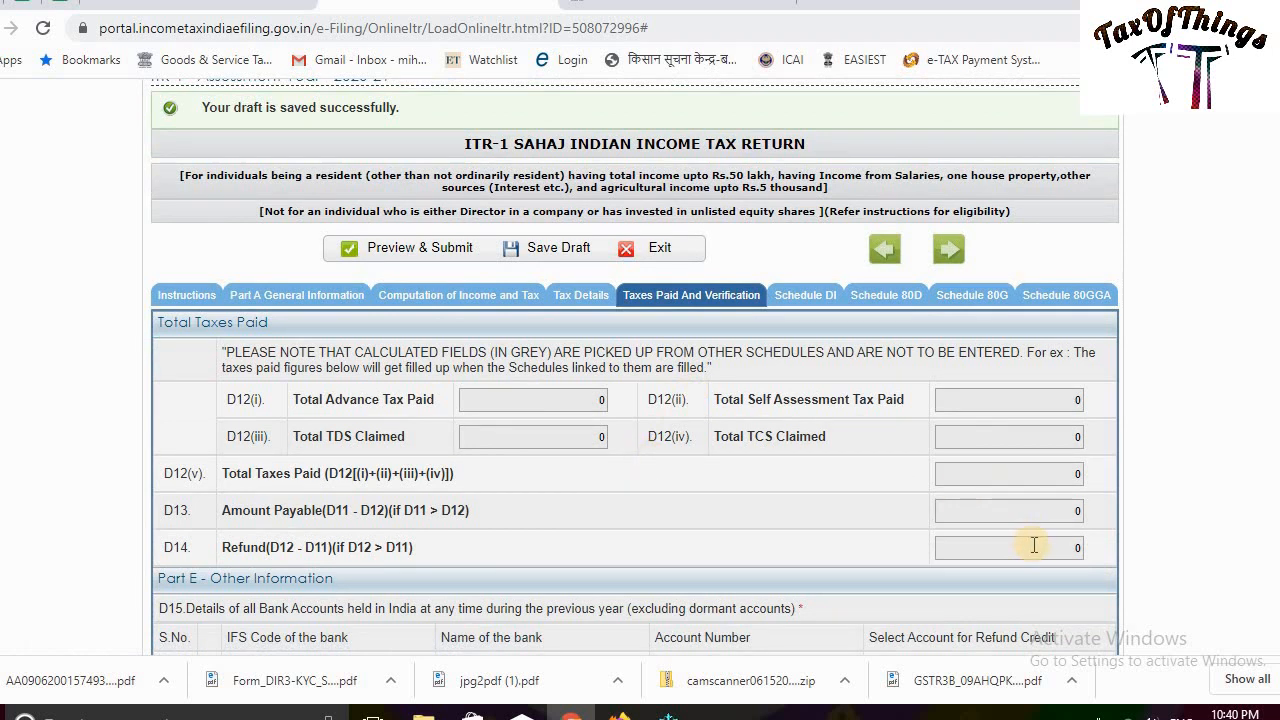
{"action": "scroll", "coordinate": [1032, 545], "scroll_direction": "down", "scroll_amount": 3}
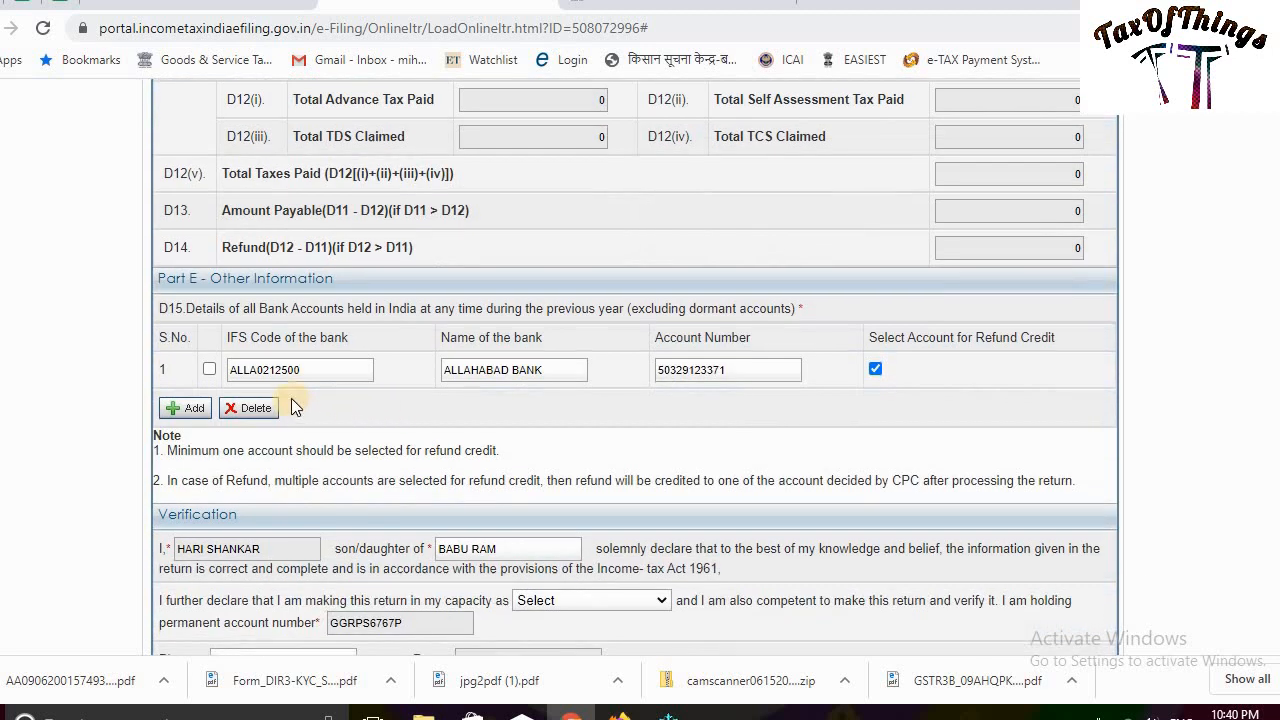
{"action": "left_click", "coordinate": [875, 369]}
{"action": "scroll", "coordinate": [876, 369], "scroll_direction": "down", "scroll_amount": 2}
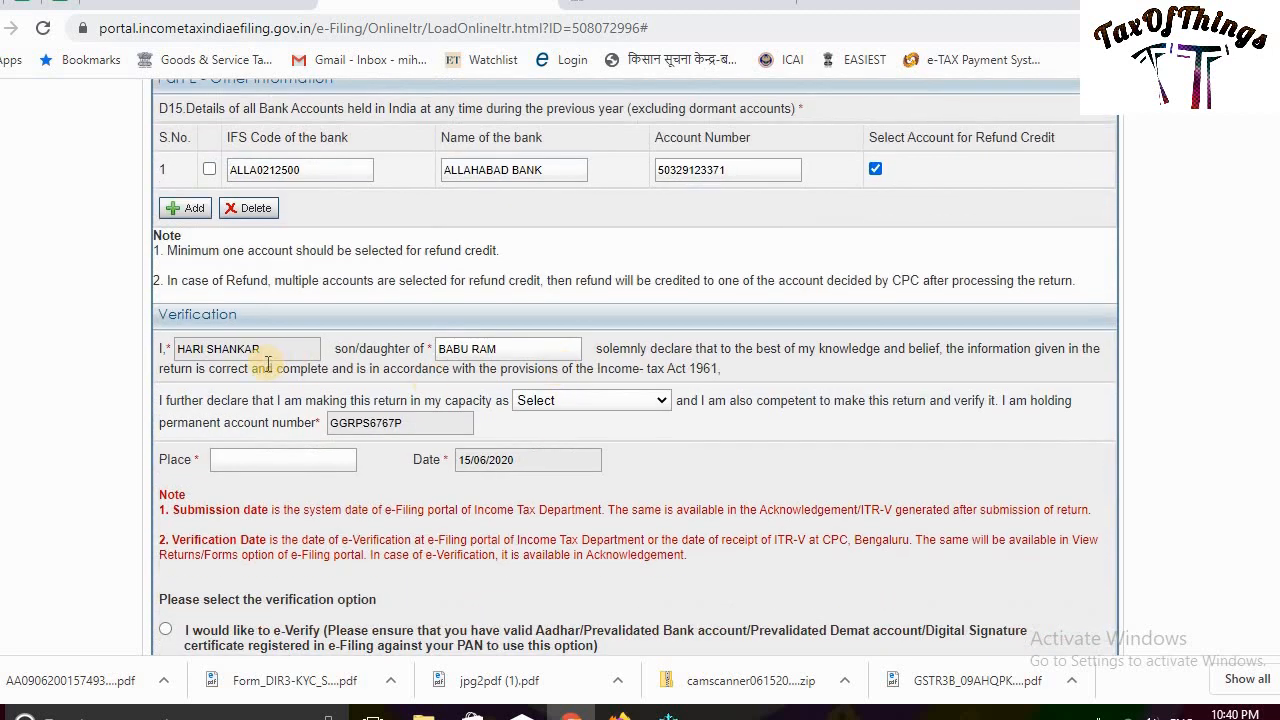
{"action": "scroll", "coordinate": [267, 364], "scroll_direction": "down", "scroll_amount": 1}
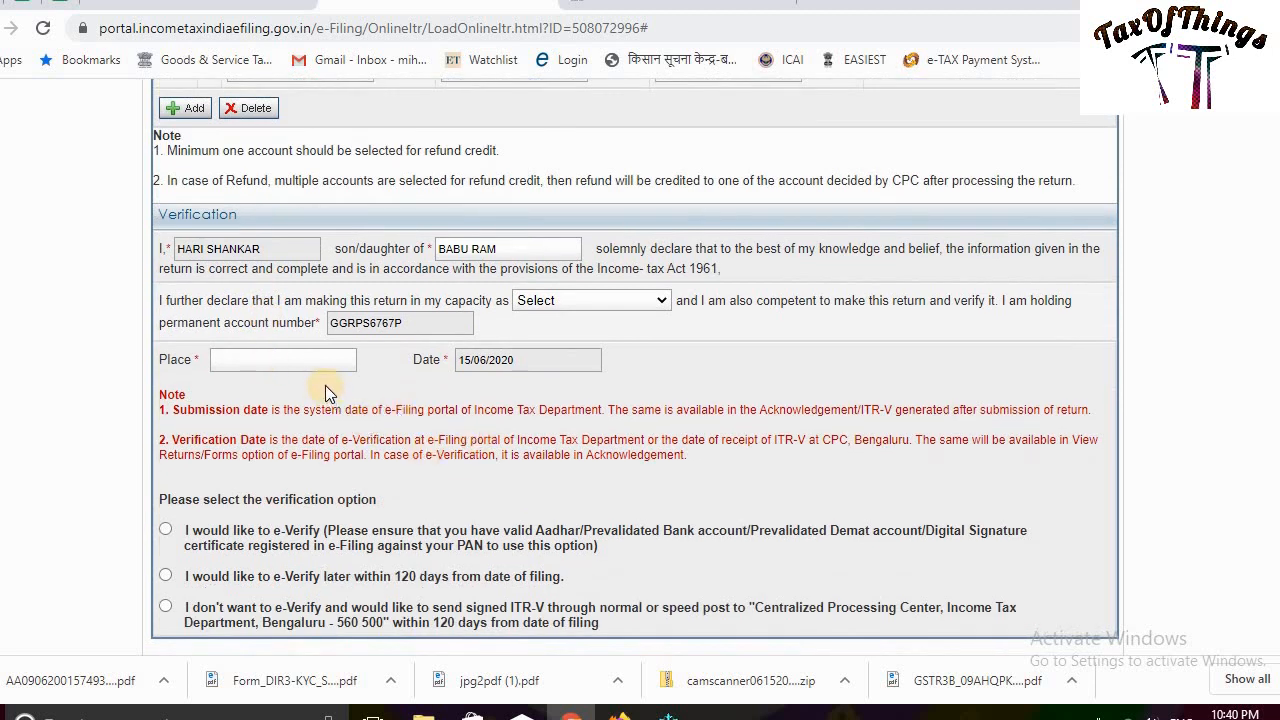
{"action": "scroll", "coordinate": [392, 404], "scroll_direction": "down", "scroll_amount": 2}
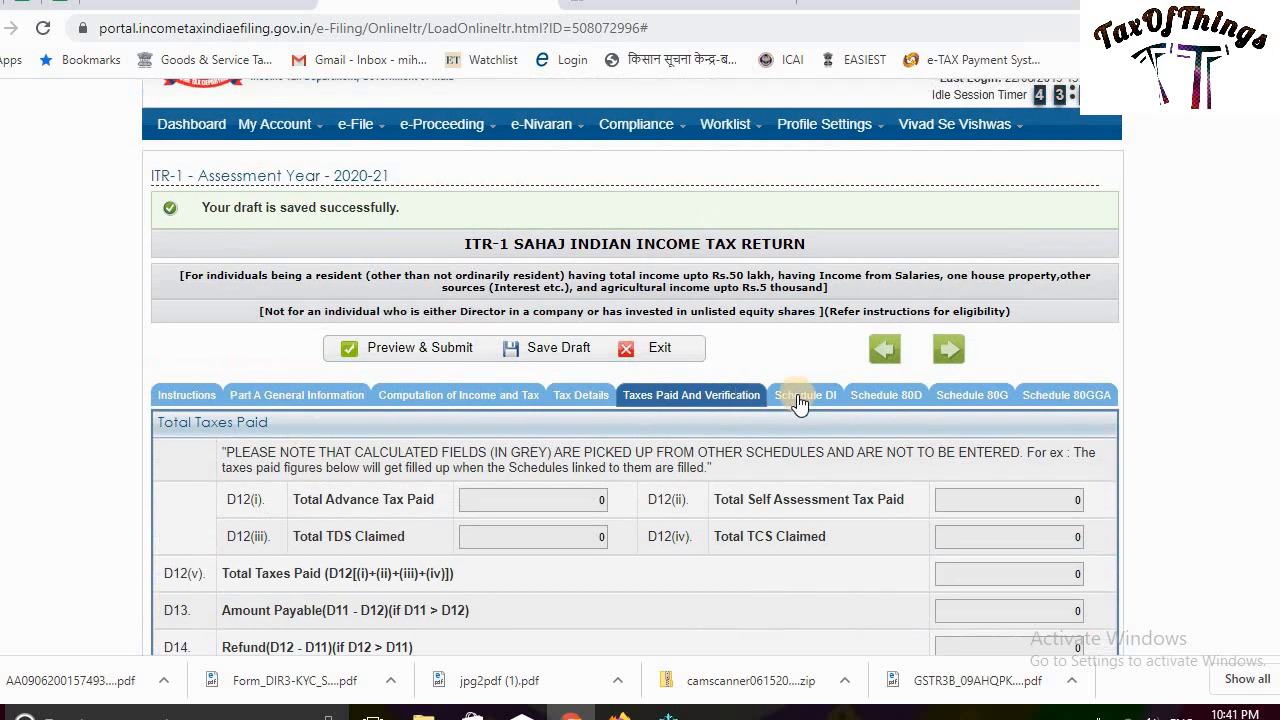
Examine the Schedule DI investment details for the Chapter VIA deductions from 80C to 80GGC and the total
{"action": "left_click", "coordinate": [805, 398]}
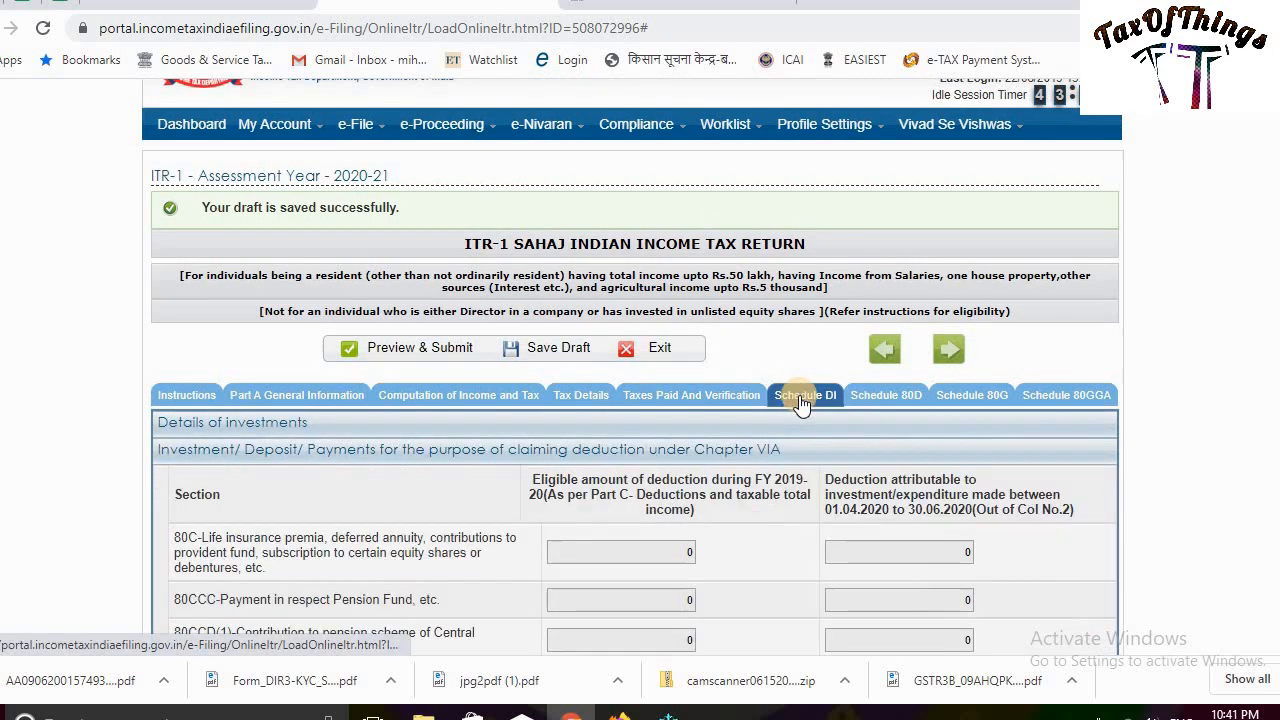
{"action": "scroll", "coordinate": [808, 399], "scroll_direction": "down", "scroll_amount": 2}
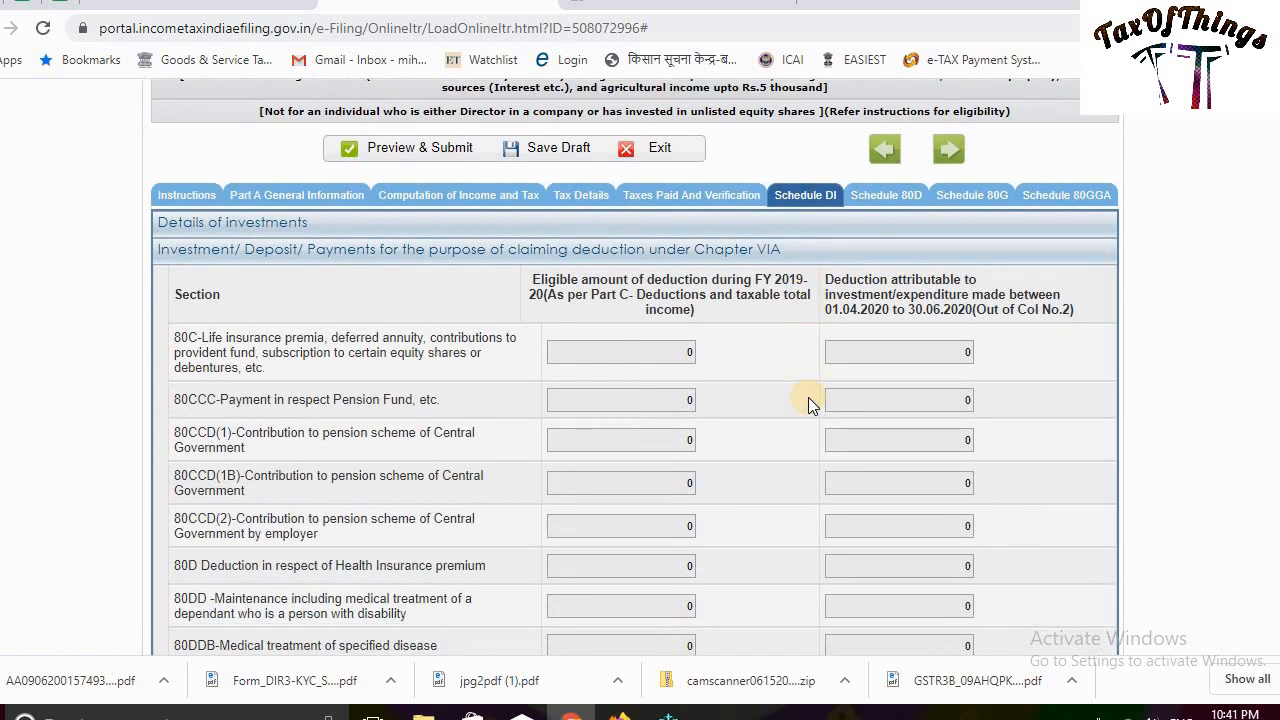
{"action": "scroll", "coordinate": [808, 397], "scroll_direction": "down", "scroll_amount": 1}
{"action": "scroll", "coordinate": [800, 394], "scroll_direction": "down", "scroll_amount": 3}
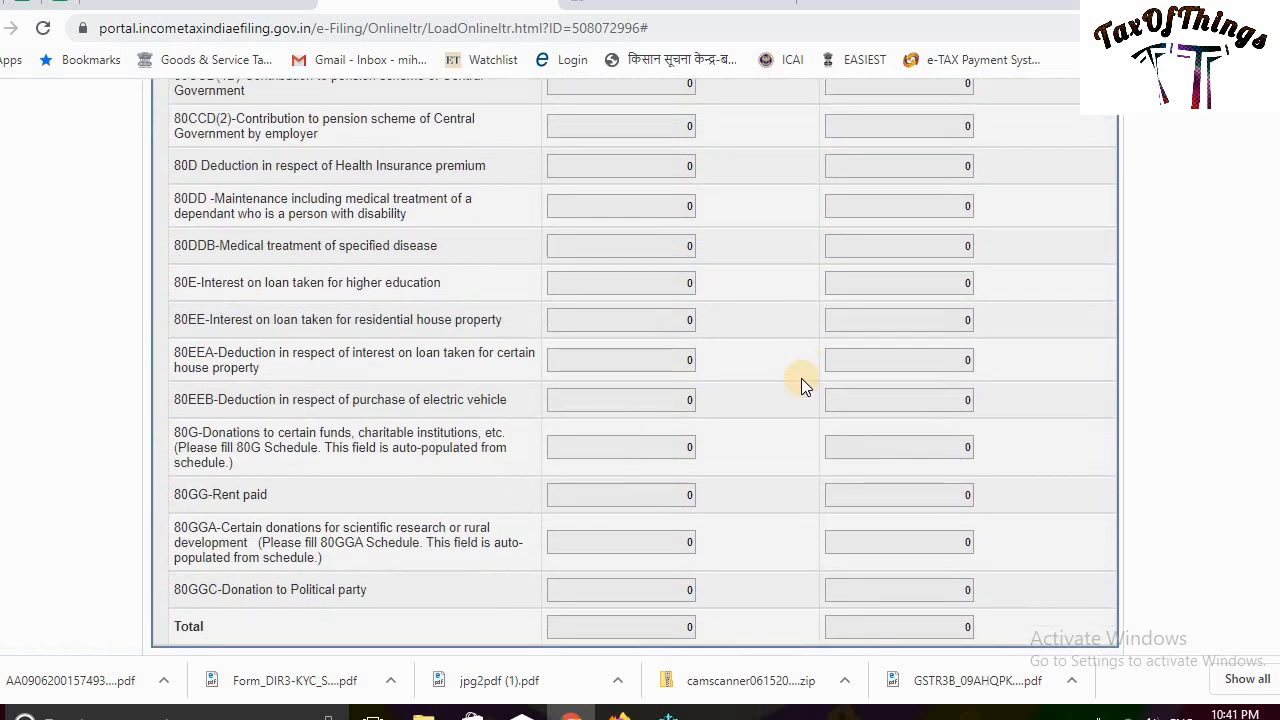
{"action": "scroll", "coordinate": [801, 378], "scroll_direction": "up", "scroll_amount": 3}
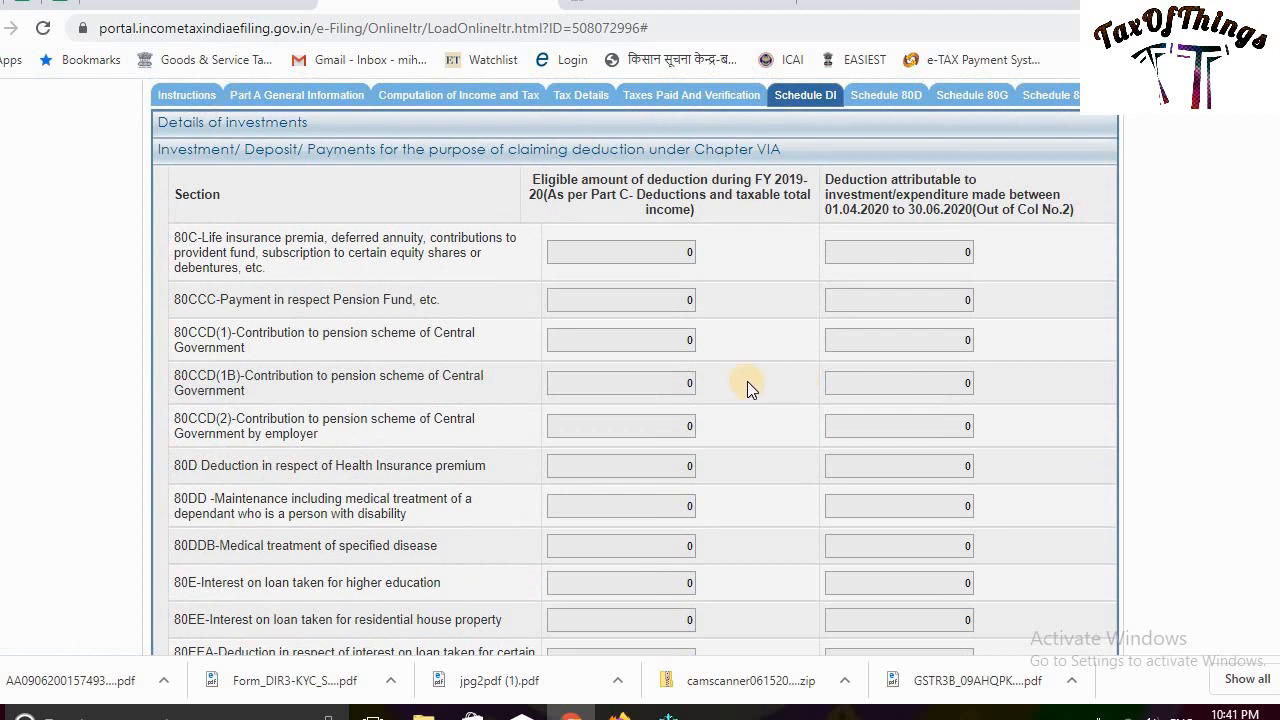
{"action": "scroll", "coordinate": [747, 381], "scroll_direction": "down", "scroll_amount": 5}
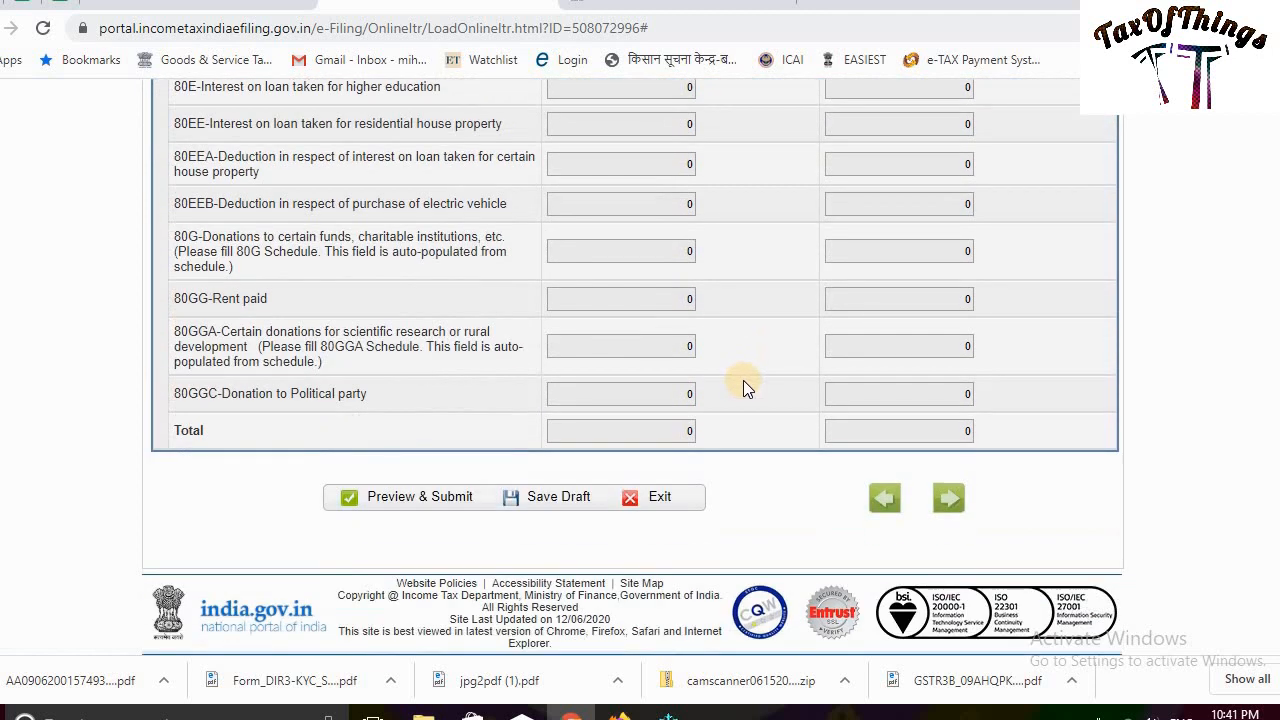
{"action": "scroll", "coordinate": [740, 379], "scroll_direction": "up", "scroll_amount": 10}
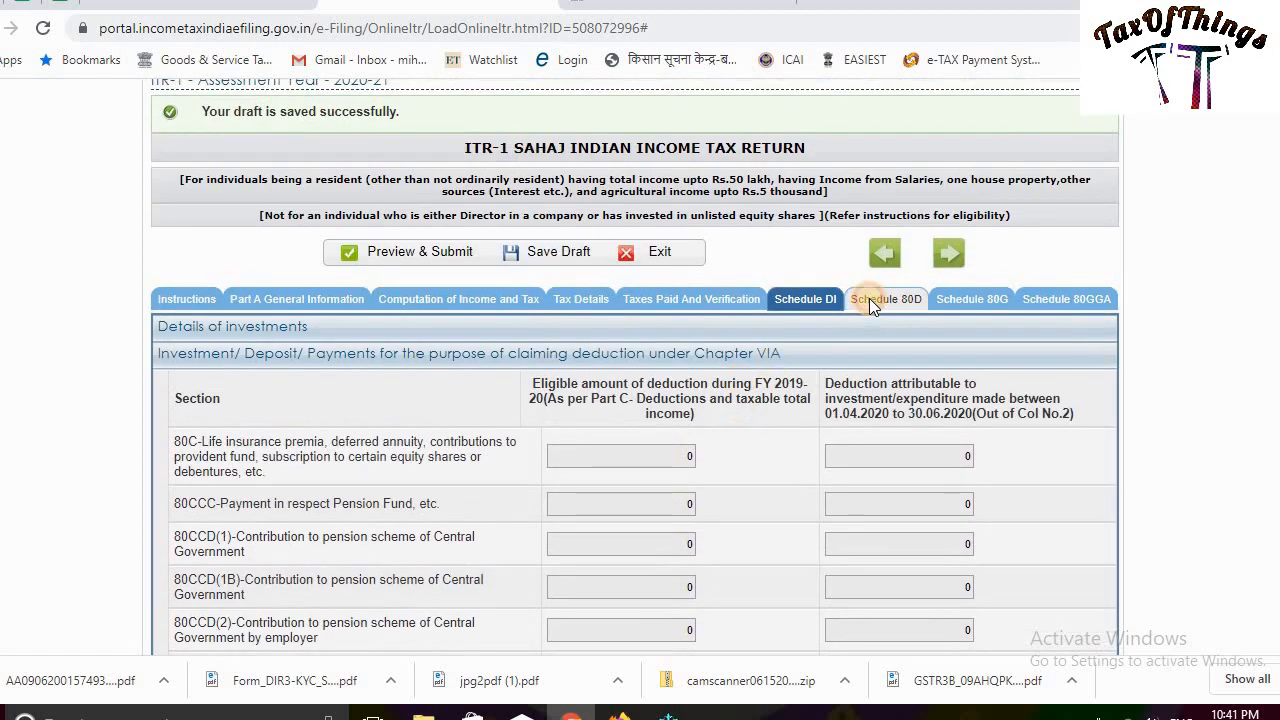
Open Schedule 80D and examine the answer choices for whether any family member excluding parents is a senior citizen
{"action": "left_click", "coordinate": [870, 303]}
{"action": "scroll", "coordinate": [852, 336], "scroll_direction": "down", "scroll_amount": 2}
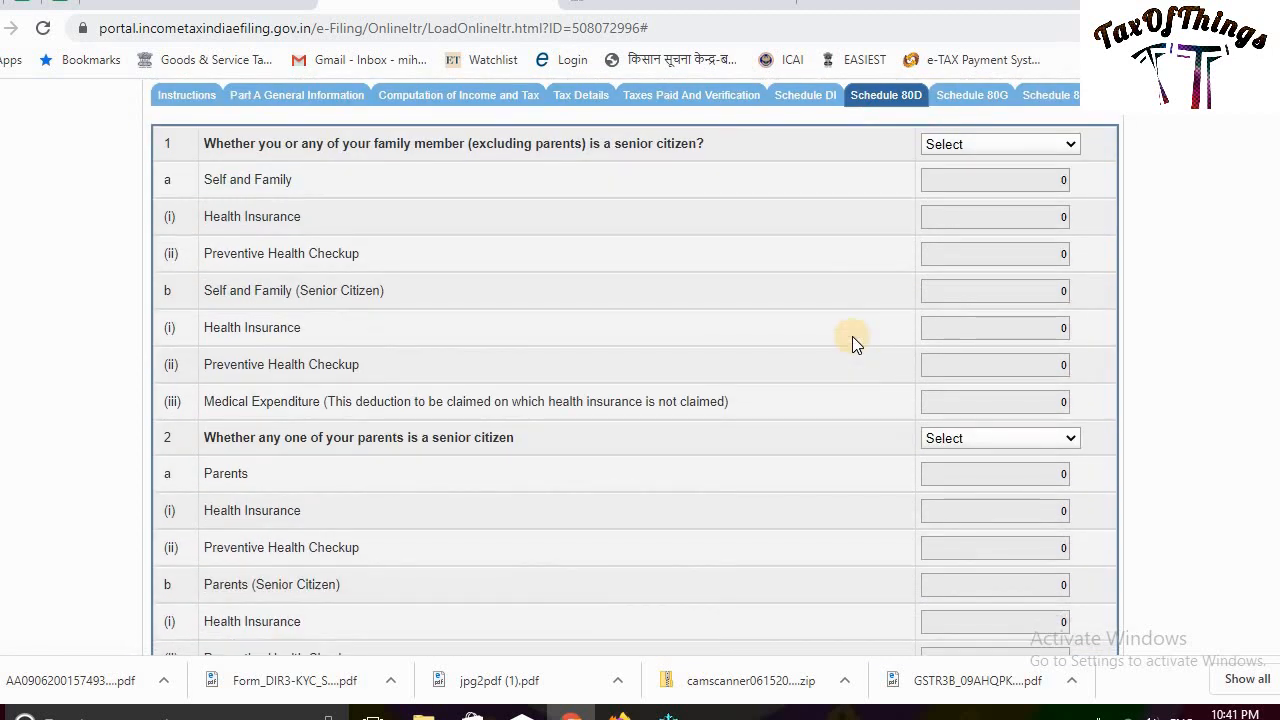
{"action": "scroll", "coordinate": [852, 336], "scroll_direction": "up", "scroll_amount": 1}
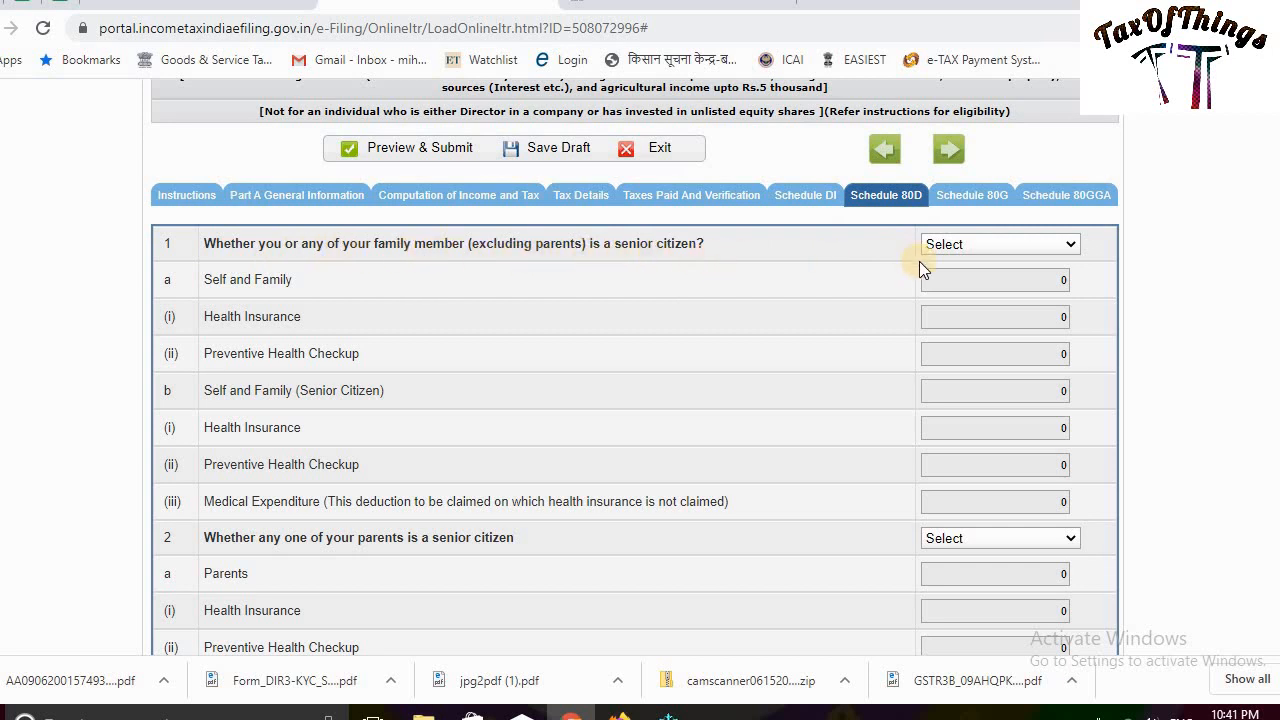
{"action": "left_click", "coordinate": [1033, 241]}
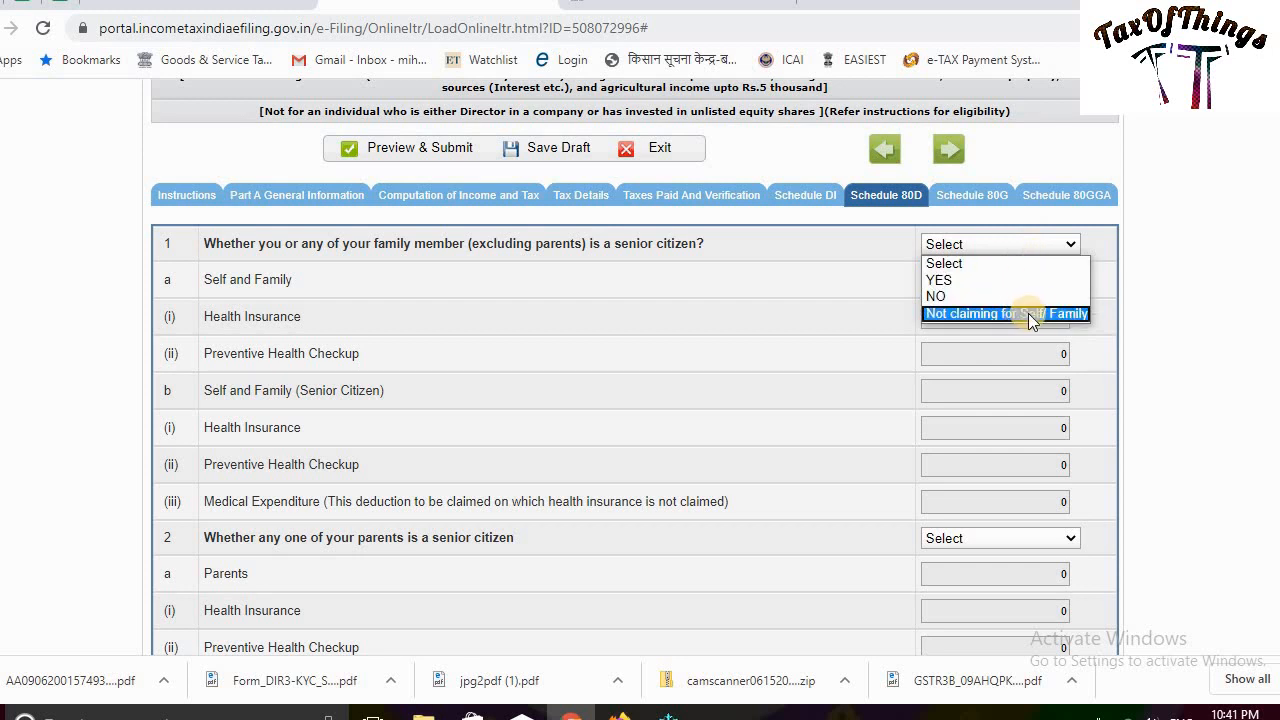
{"action": "left_click", "coordinate": [1143, 329]}
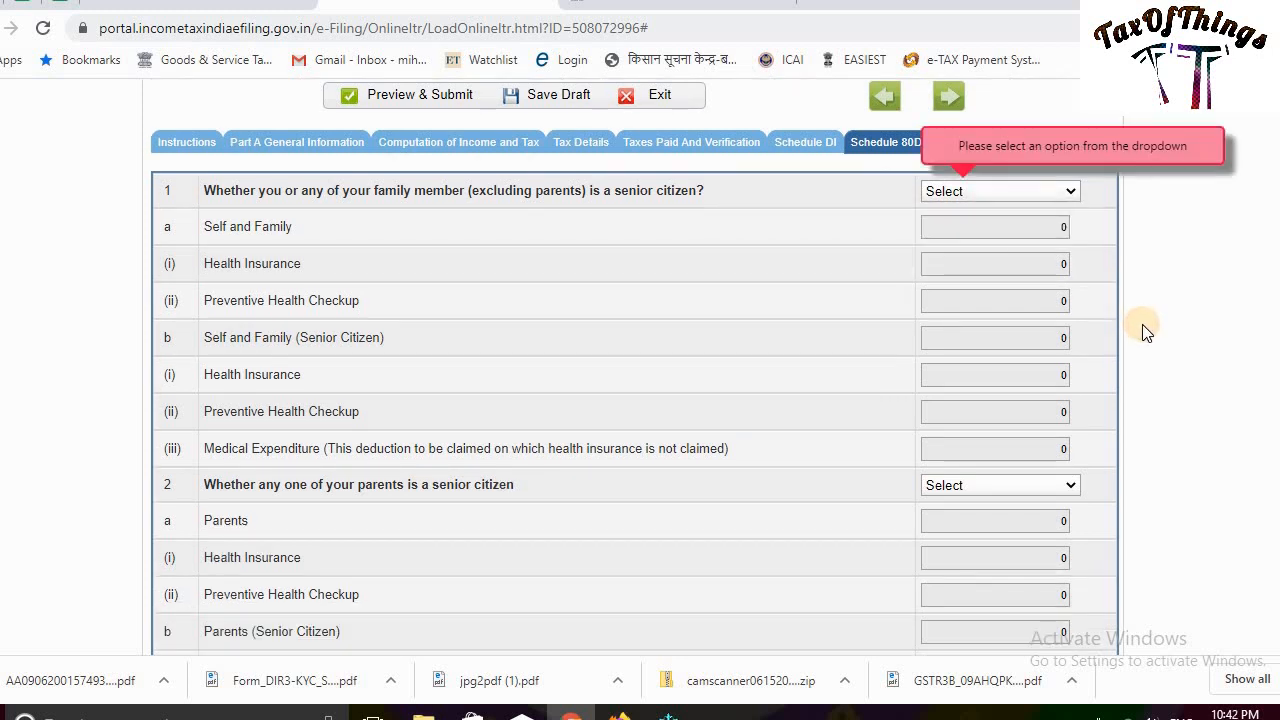
Try YES for the self and family senior citizen question and check its health insurance and preventive checkup fields
{"action": "left_click", "coordinate": [1060, 291]}
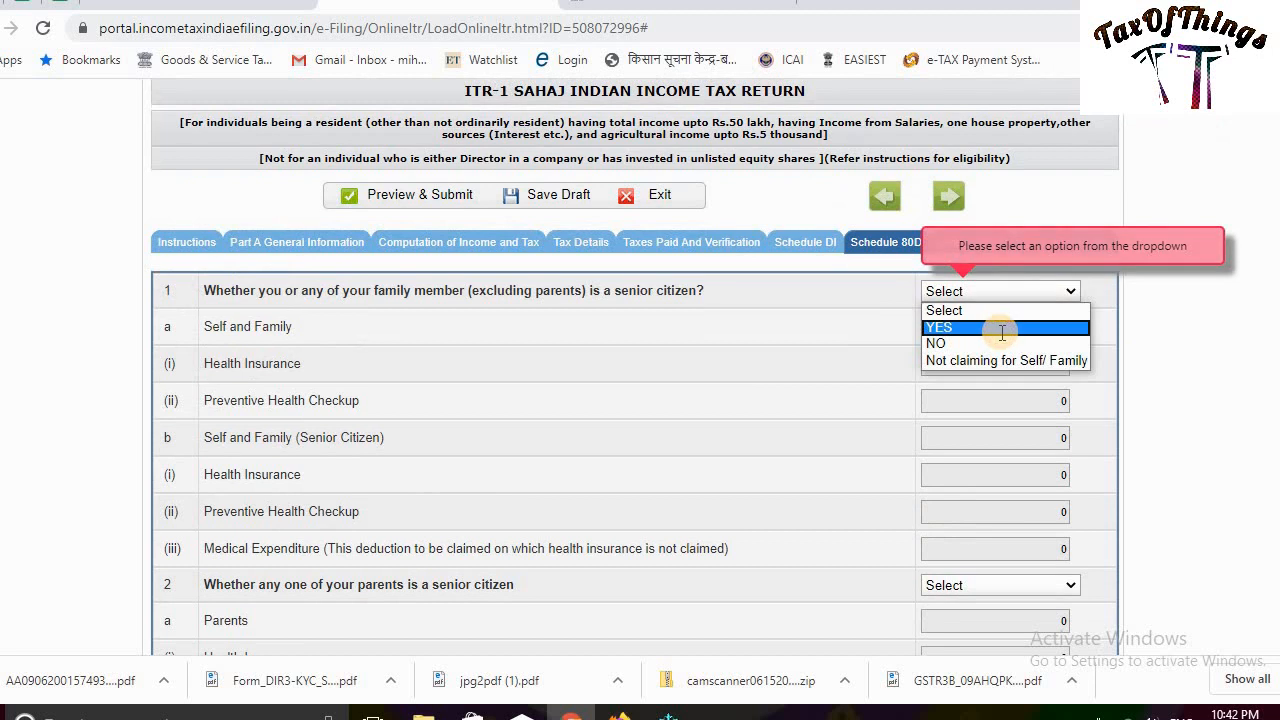
{"action": "left_click", "coordinate": [1000, 331]}
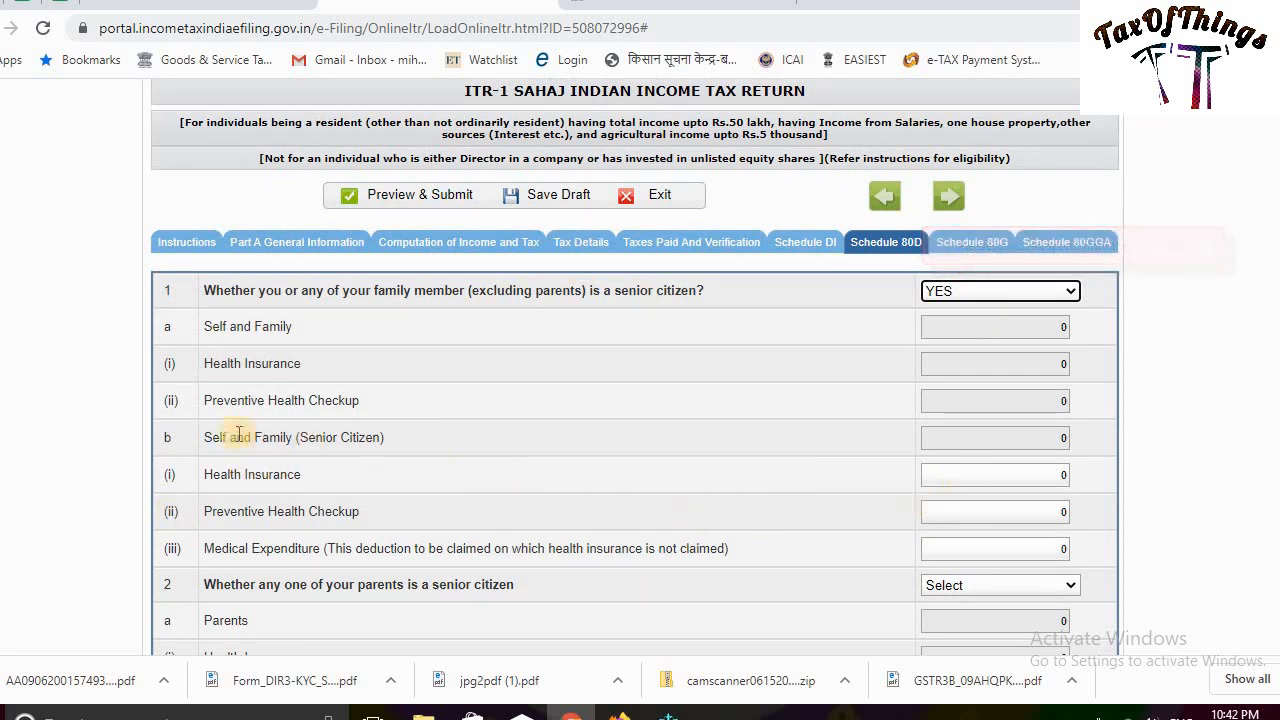
{"action": "left_click", "coordinate": [375, 436]}
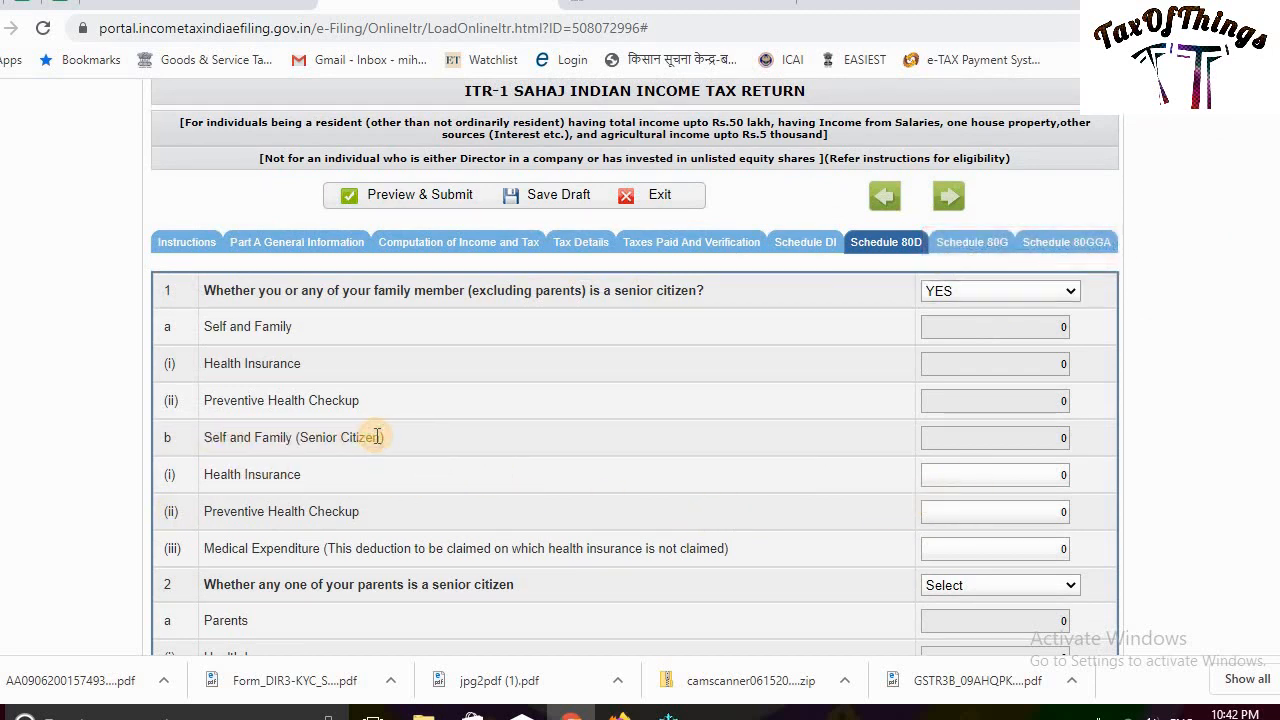
{"action": "scroll", "coordinate": [378, 430], "scroll_direction": "down", "scroll_amount": 1}
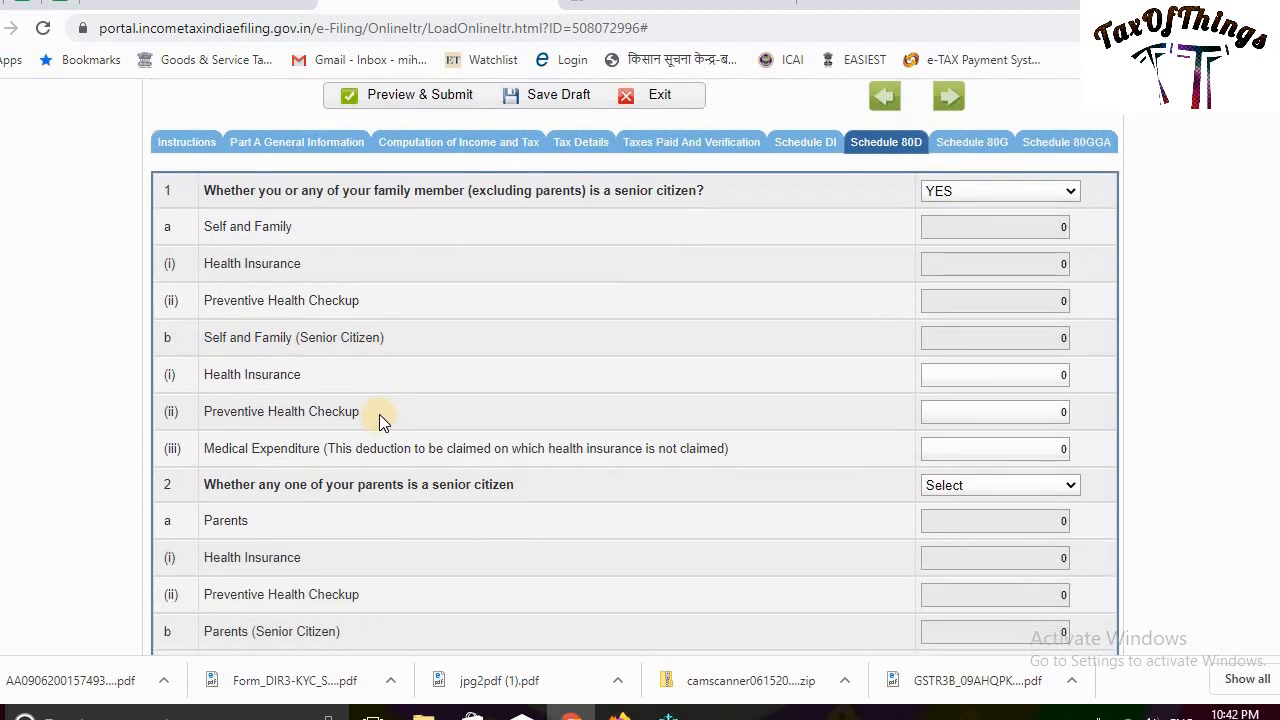
{"action": "left_click", "coordinate": [1010, 384]}
{"action": "left_click", "coordinate": [995, 422]}
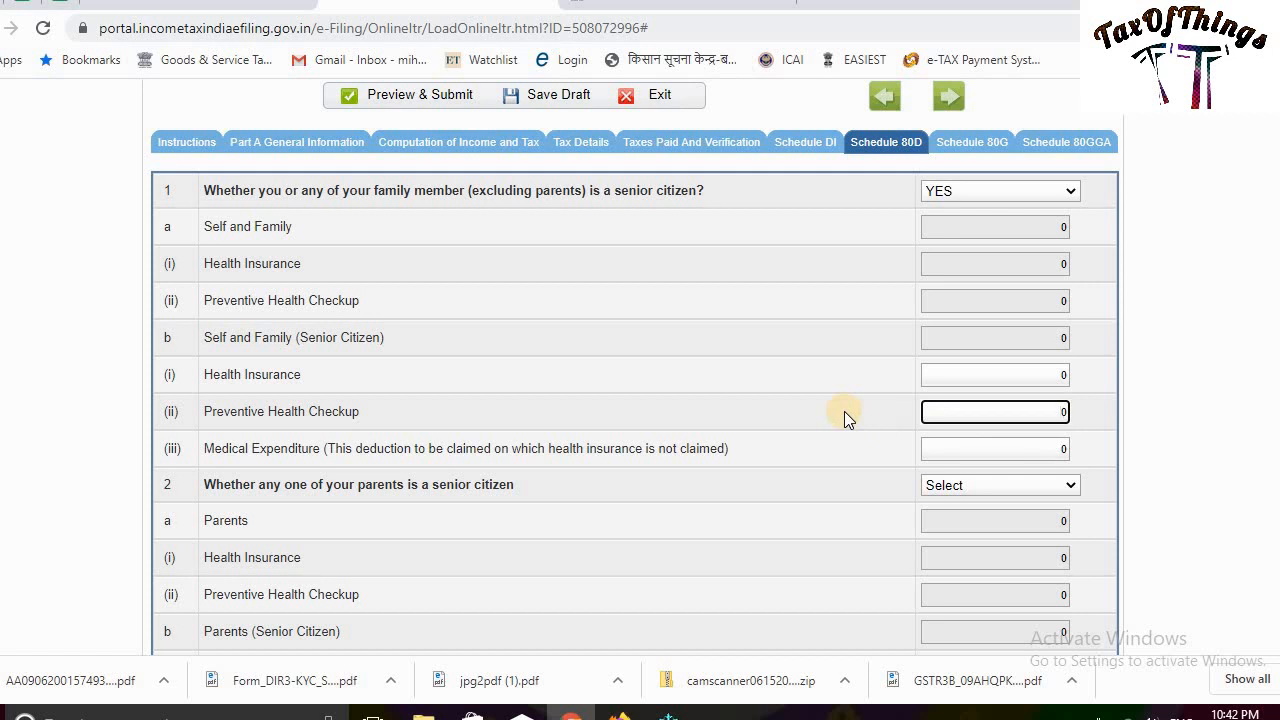
Answer NO to the self and family senior citizen question, and try YES before choosing NO for the parents question
{"action": "left_click", "coordinate": [1016, 196]}
{"action": "left_click", "coordinate": [1008, 241]}
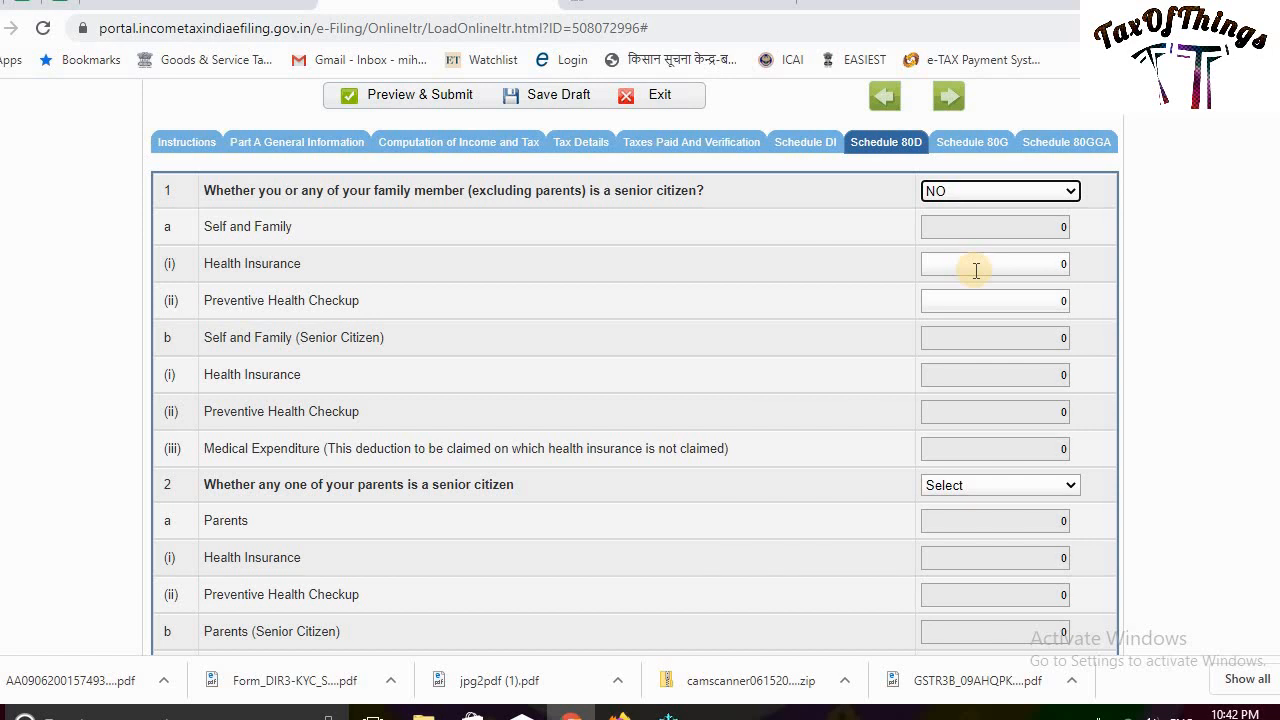
{"action": "scroll", "coordinate": [767, 498], "scroll_direction": "down", "scroll_amount": 3}
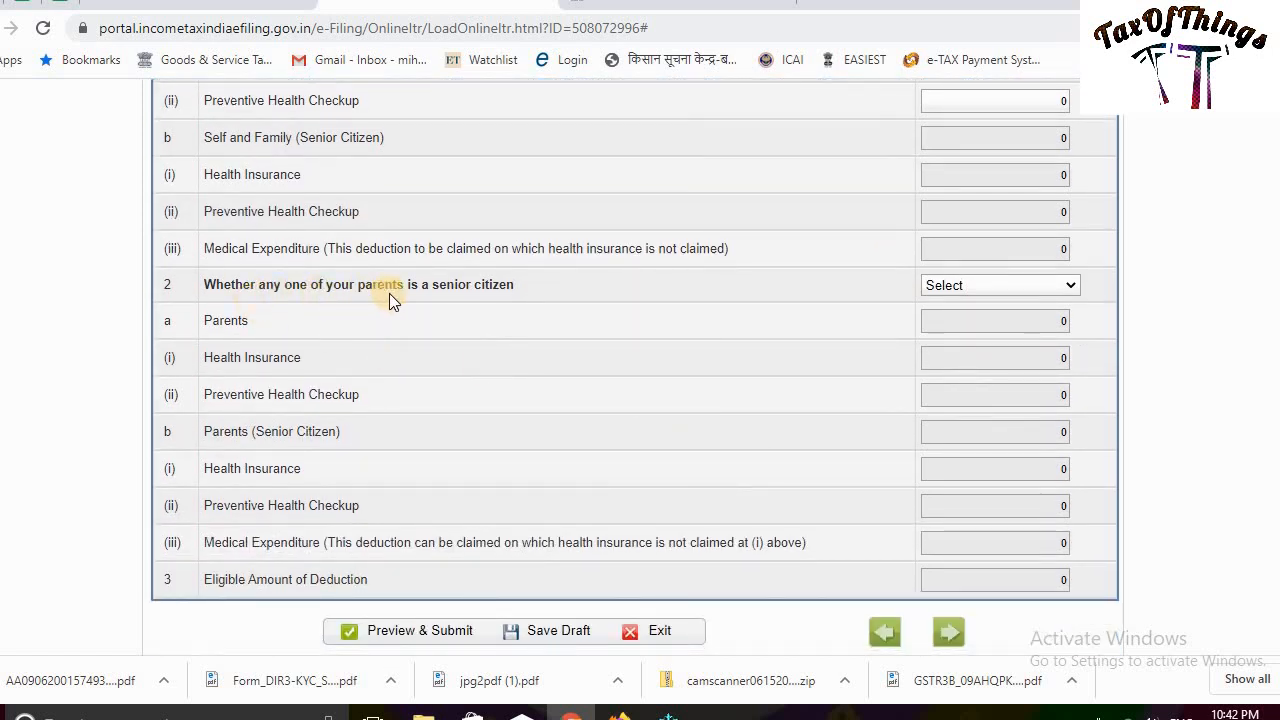
{"action": "left_click", "coordinate": [1067, 291]}
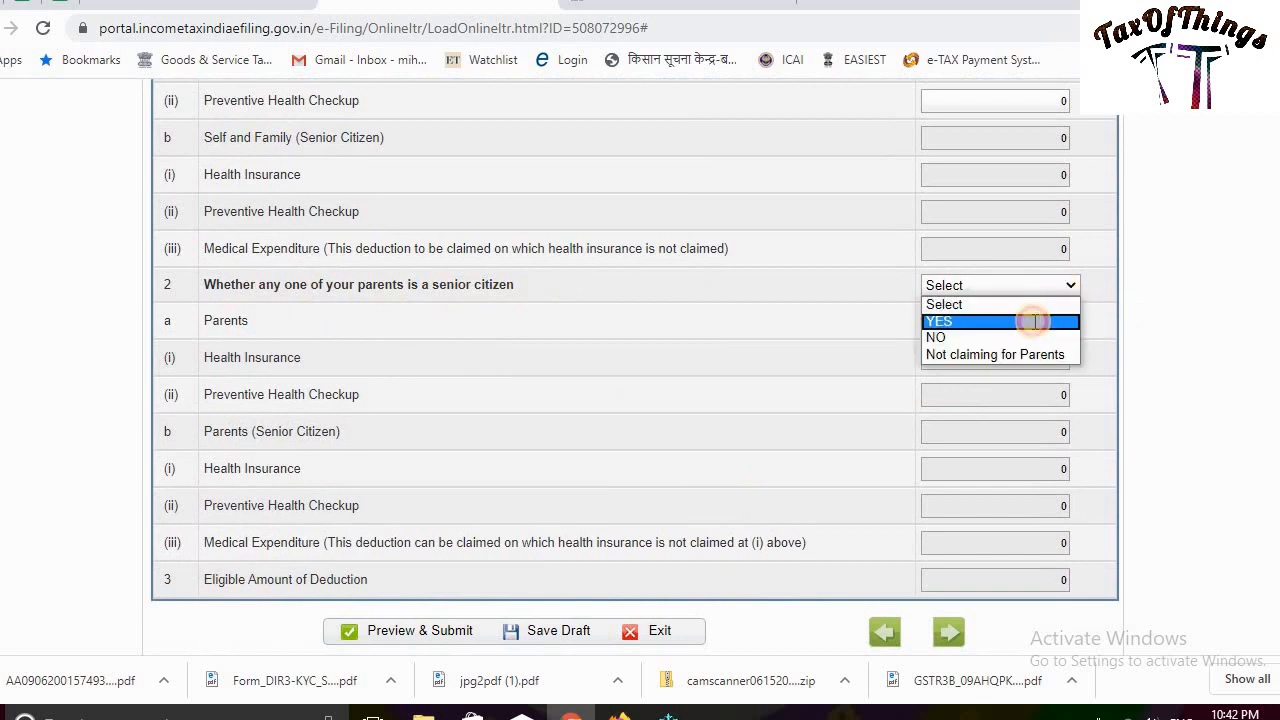
{"action": "left_click", "coordinate": [1034, 320]}
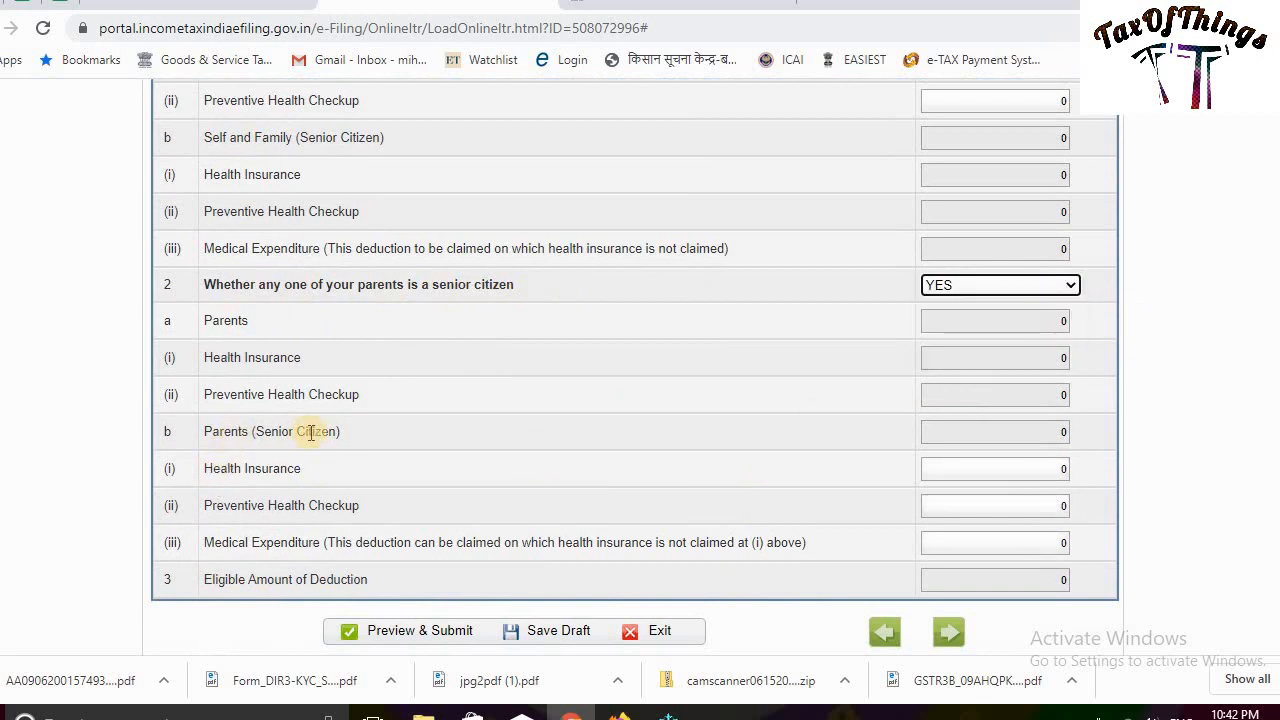
{"action": "left_click", "coordinate": [1020, 288]}
{"action": "left_click", "coordinate": [950, 331]}
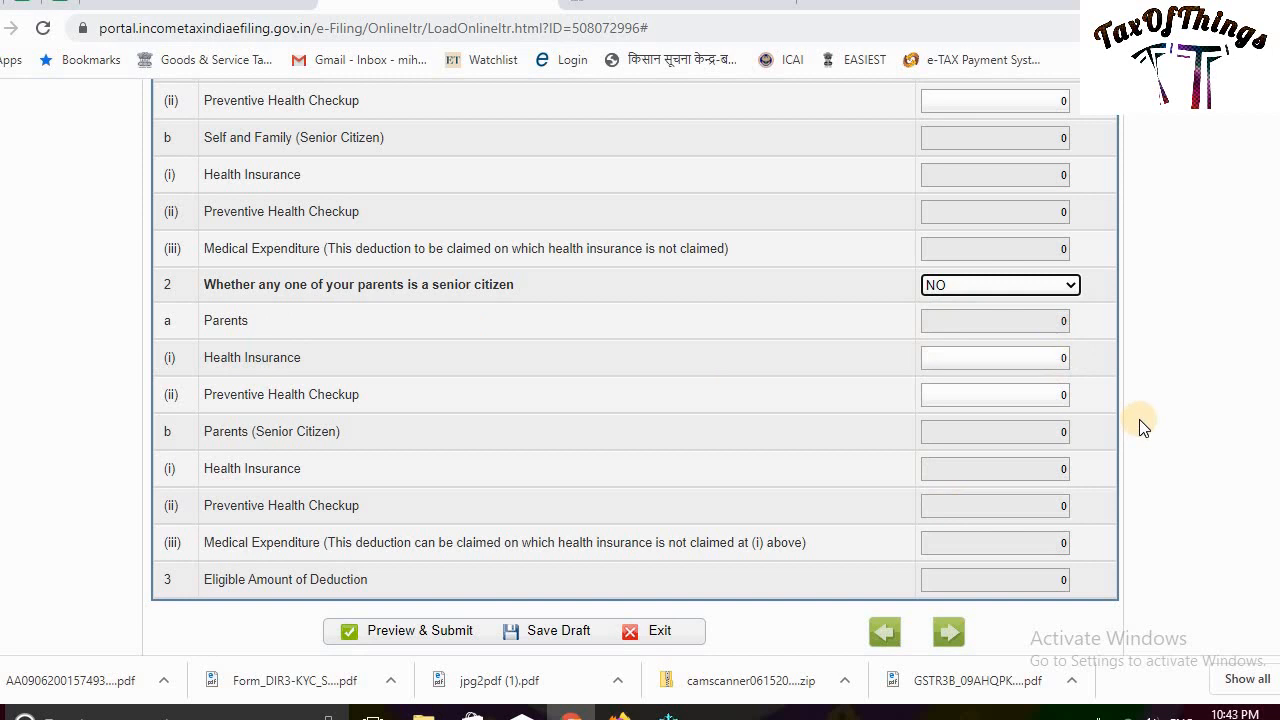
Save the return as a draft with the Schedule 80D answers
{"action": "left_click", "coordinate": [530, 630]}
{"action": "scroll", "coordinate": [521, 543], "scroll_direction": "down", "scroll_amount": 5}
{"action": "left_click", "coordinate": [522, 540]}
Review the Schedule 80G donation tables and the Schedule 80GGA details of donations for scientific research or rural development
{"action": "scroll", "coordinate": [1190, 490], "scroll_direction": "up", "scroll_amount": 3}
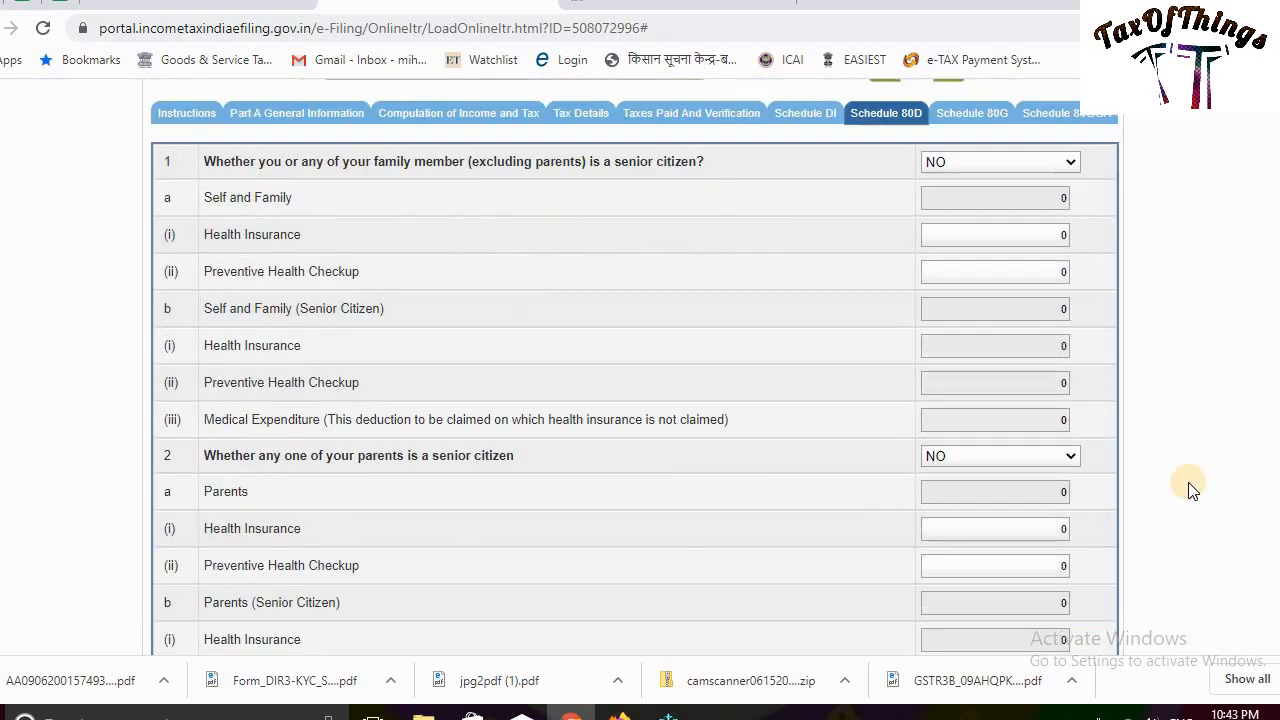
{"action": "scroll", "coordinate": [1190, 490], "scroll_direction": "up", "scroll_amount": 3}
{"action": "left_click", "coordinate": [971, 340]}
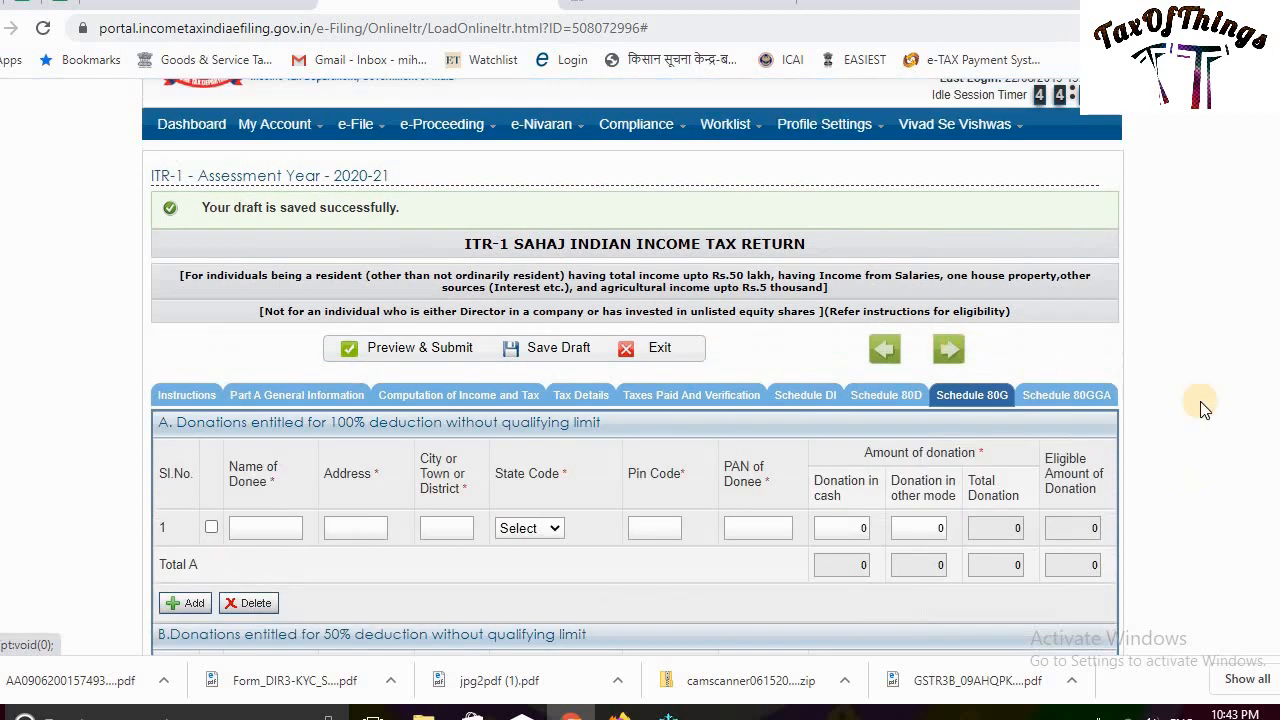
{"action": "scroll", "coordinate": [1204, 408], "scroll_direction": "down", "scroll_amount": 2}
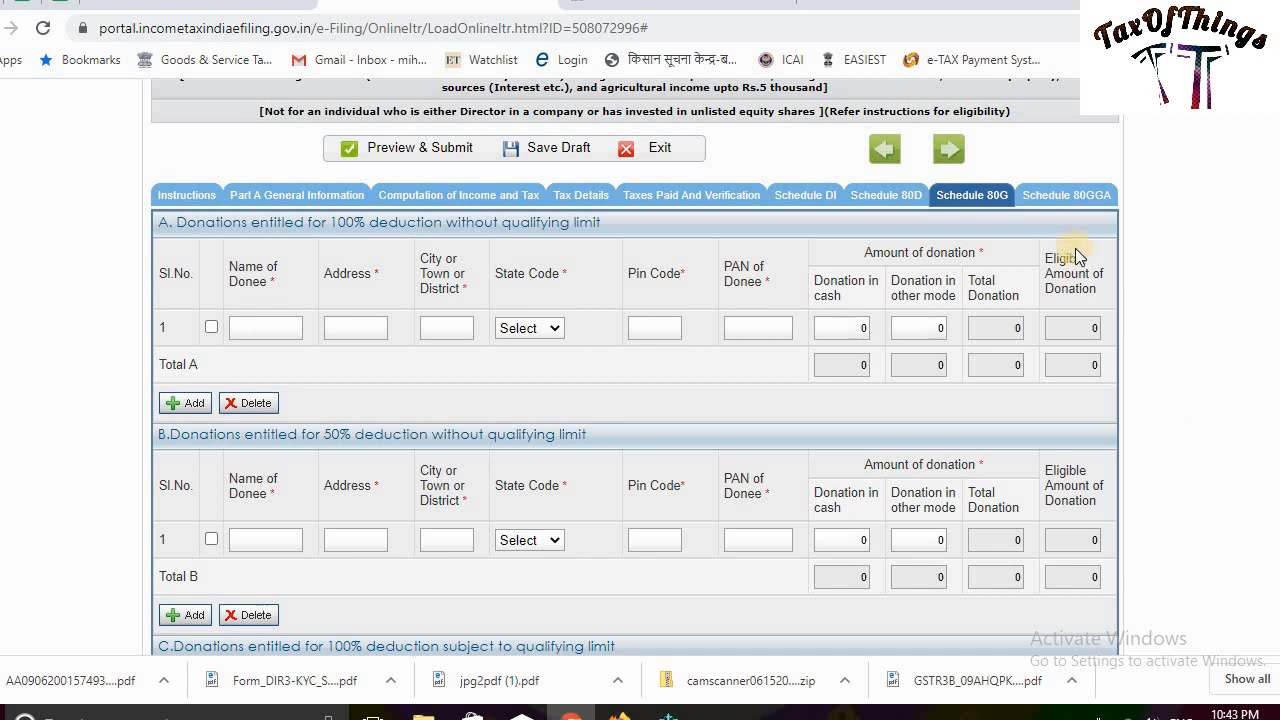
{"action": "left_click", "coordinate": [1079, 200]}
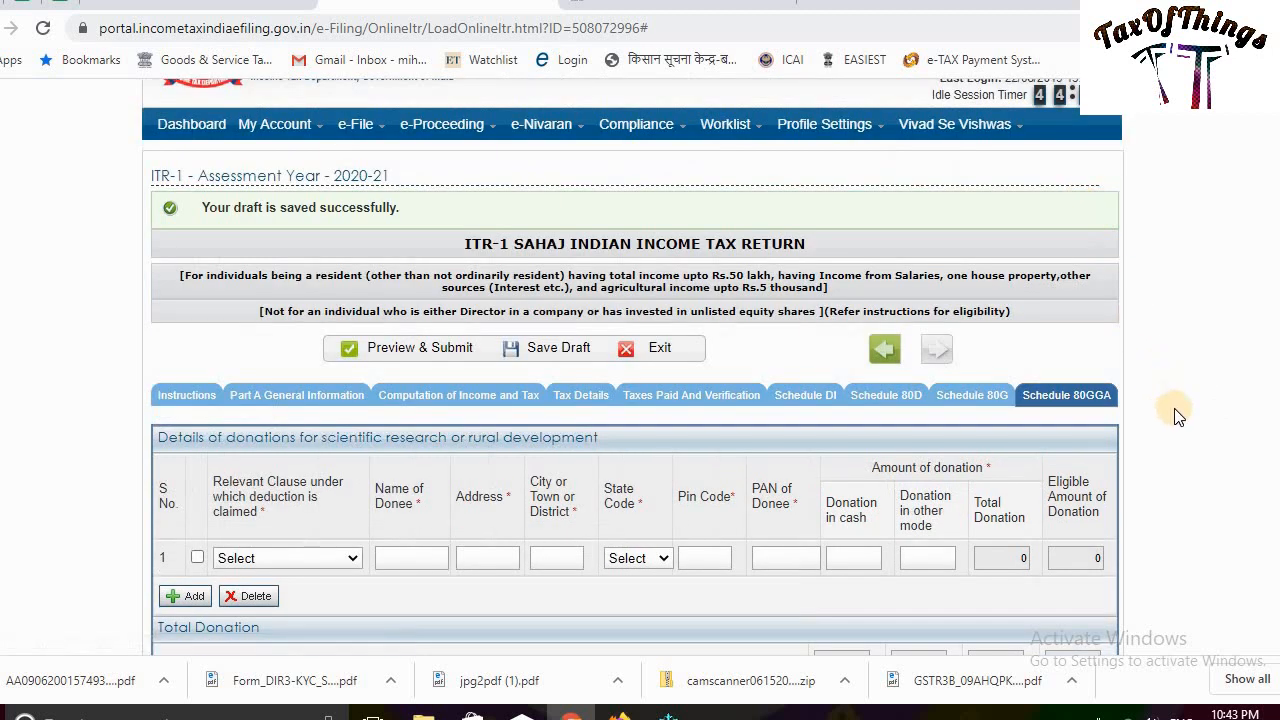
{"action": "scroll", "coordinate": [362, 270], "scroll_direction": "down", "scroll_amount": 3}
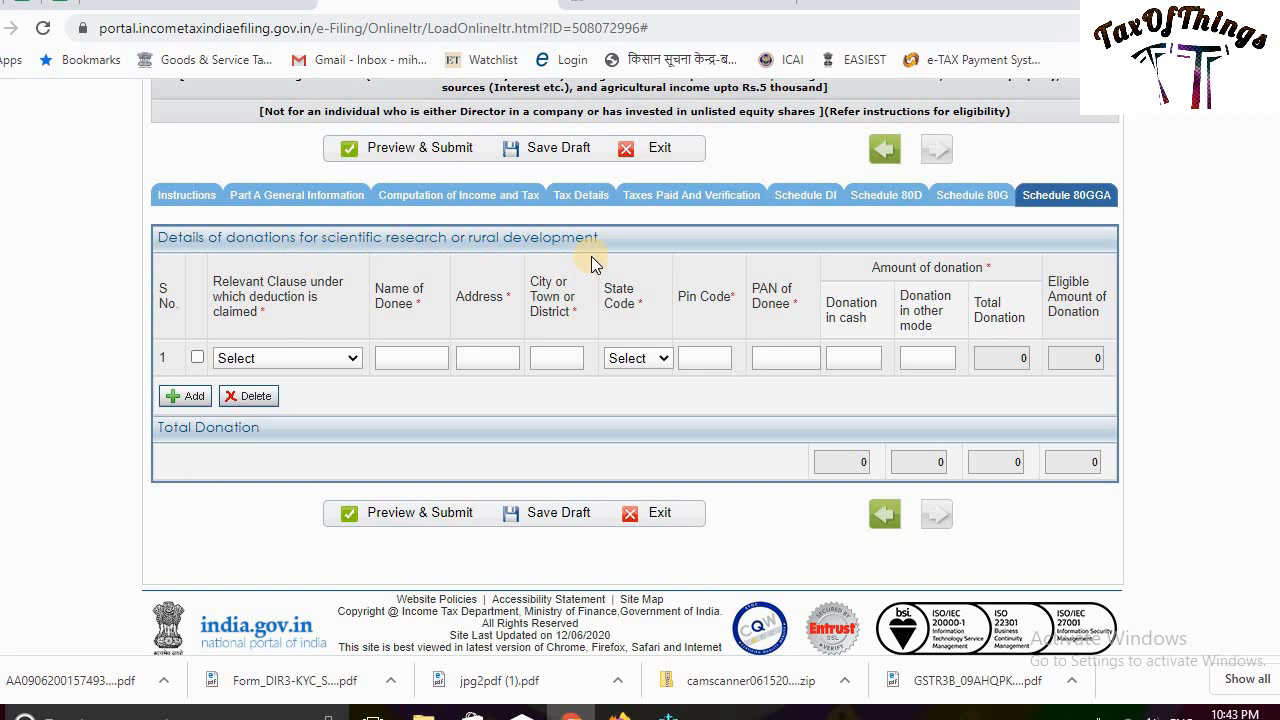
Check the available 80GGA deduction clauses for the first donation row without selecting one
{"action": "left_click", "coordinate": [351, 362]}
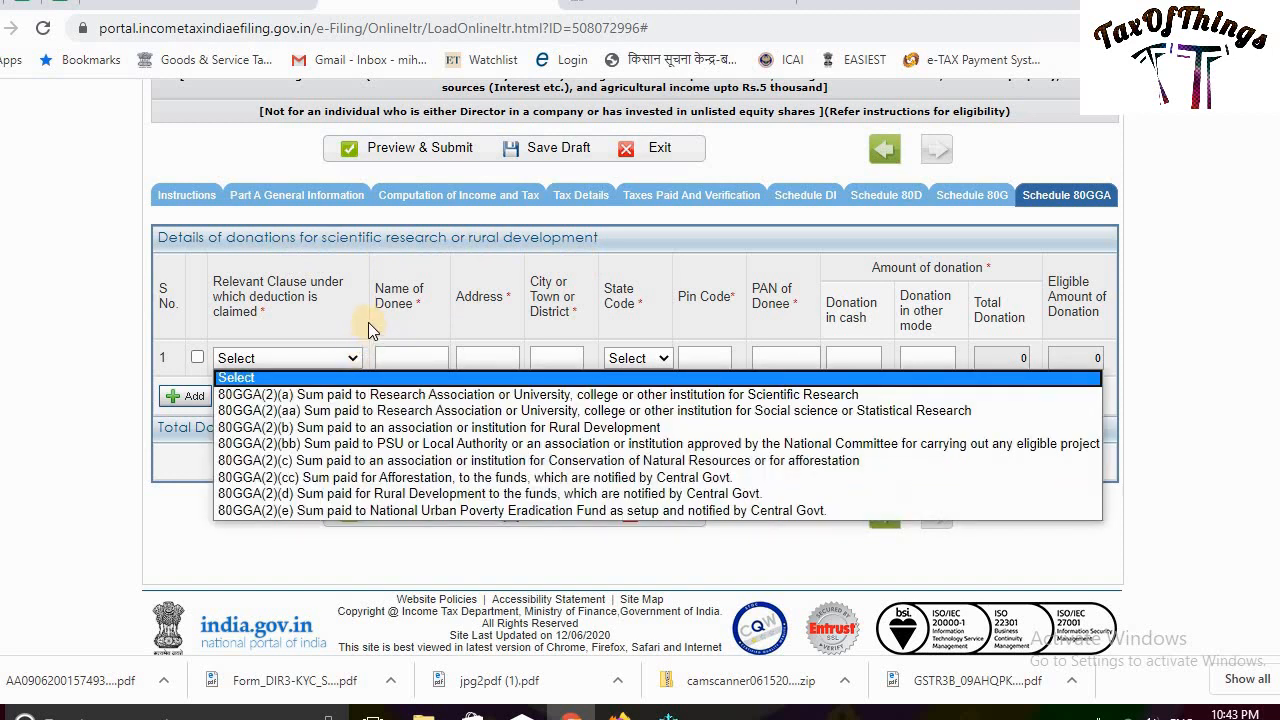
{"action": "left_click", "coordinate": [368, 322]}
{"action": "scroll", "coordinate": [617, 362], "scroll_direction": "up", "scroll_amount": 1}
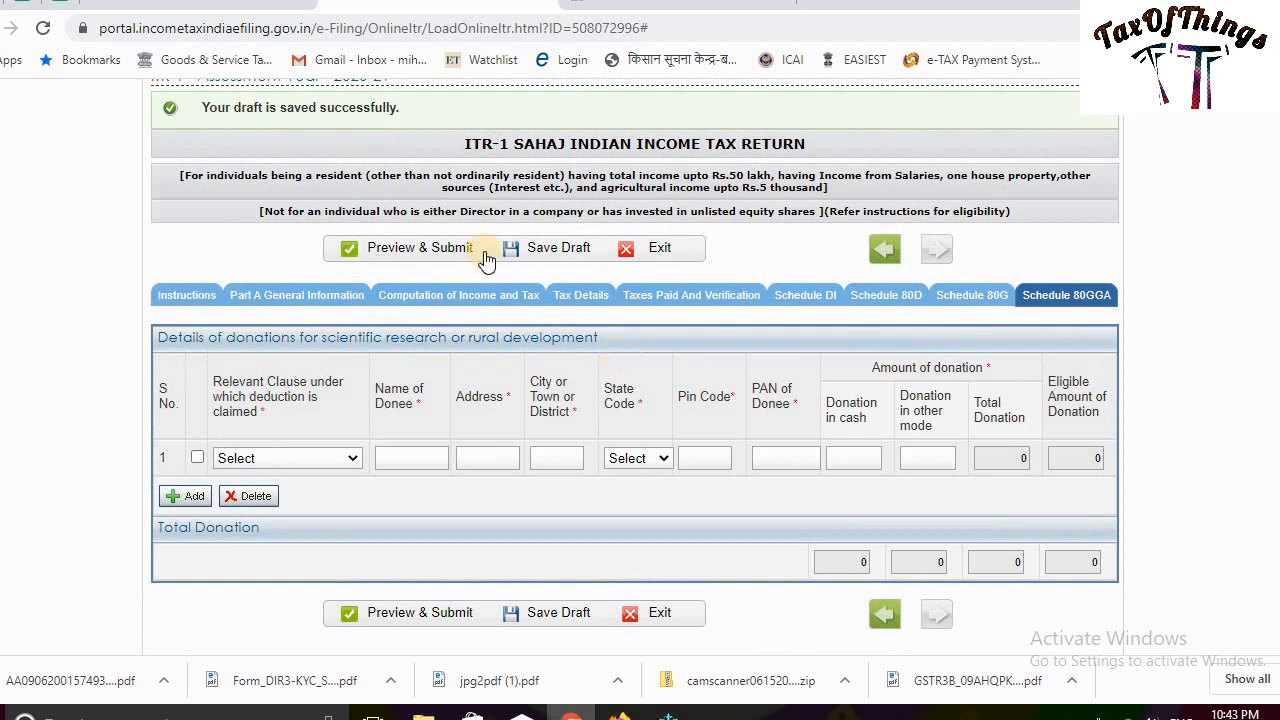
{"action": "scroll", "coordinate": [471, 380], "scroll_direction": "down", "scroll_amount": 1}
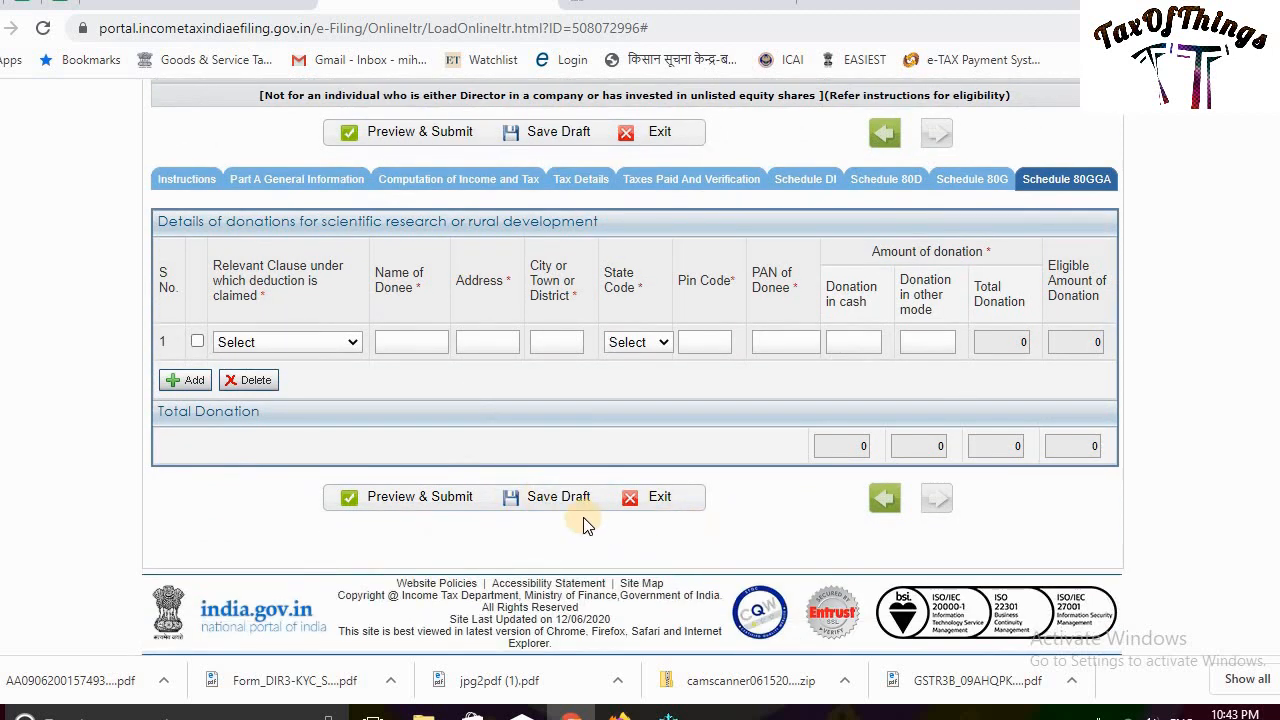
Save the draft and try to preview the return for submission, dismissing the reminder about saving work
{"action": "left_click", "coordinate": [561, 505]}
{"action": "left_click", "coordinate": [435, 500]}
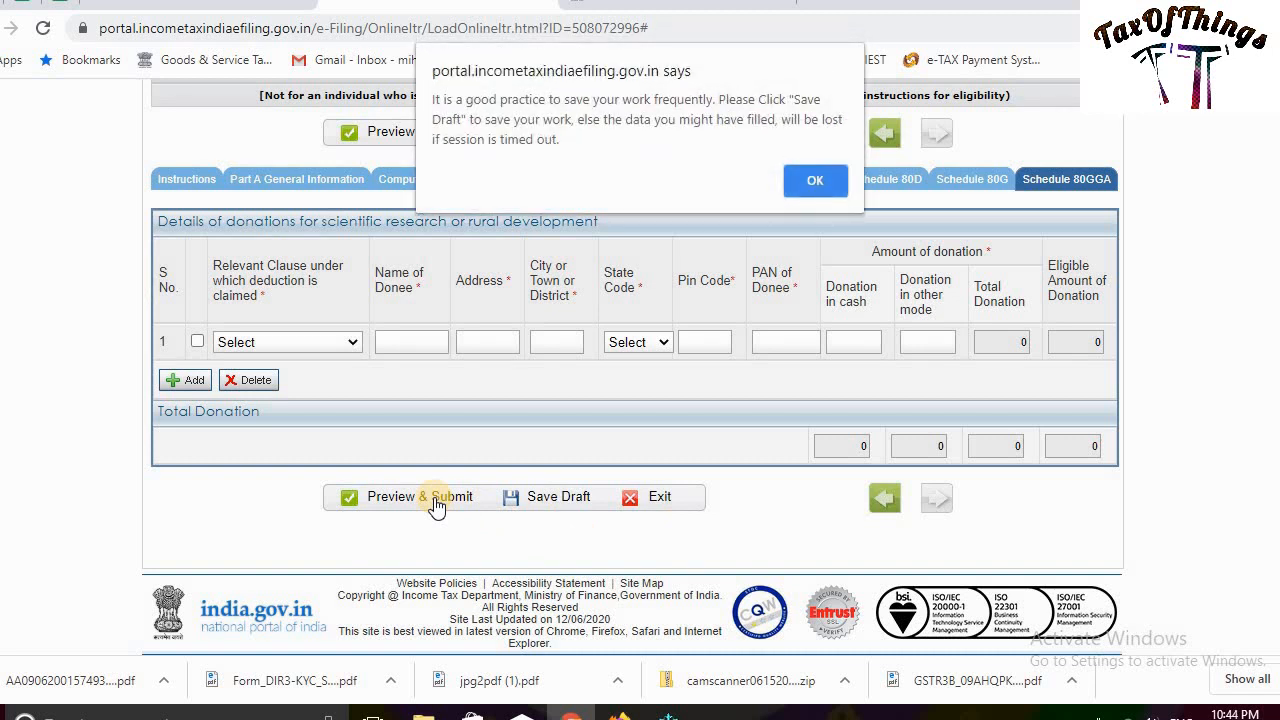
{"action": "left_click", "coordinate": [805, 177]}
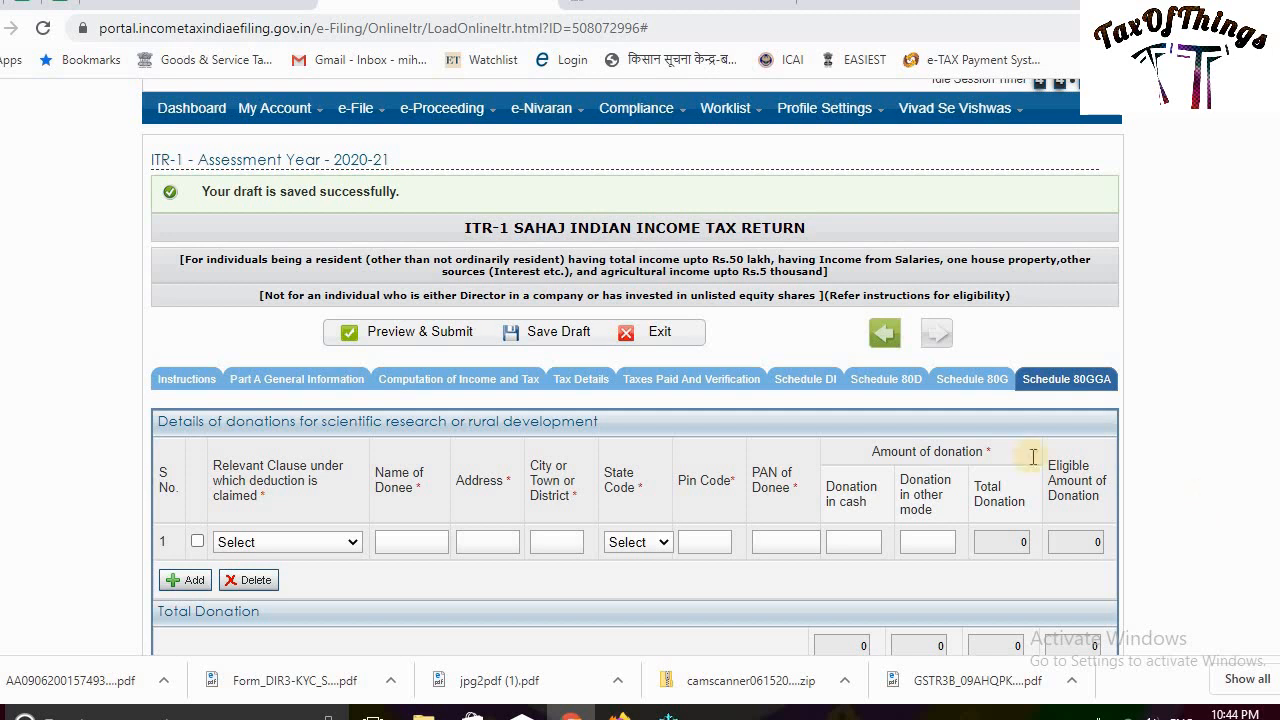
Go back to Taxes Paid and Verification and examine the declaration's capacity, place and verification options
{"action": "left_click", "coordinate": [717, 379]}
{"action": "scroll", "coordinate": [716, 377], "scroll_direction": "down", "scroll_amount": 10}
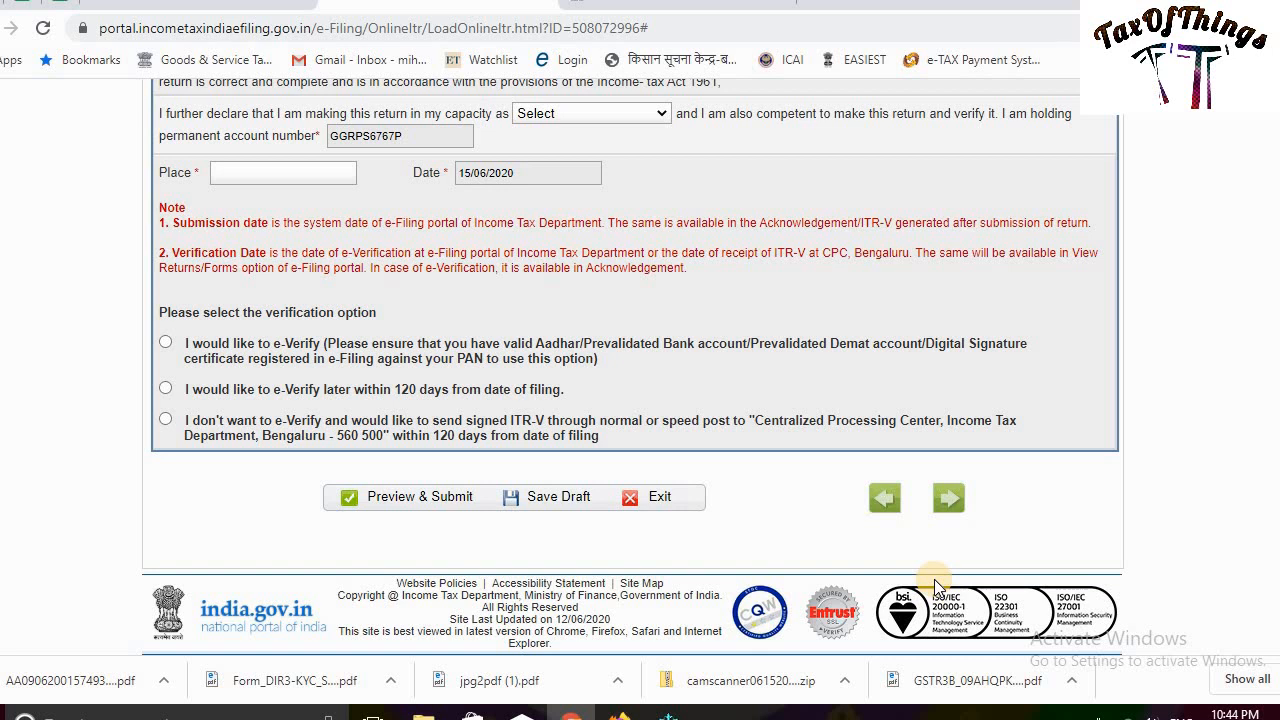
{"action": "scroll", "coordinate": [1217, 447], "scroll_direction": "up", "scroll_amount": 2}
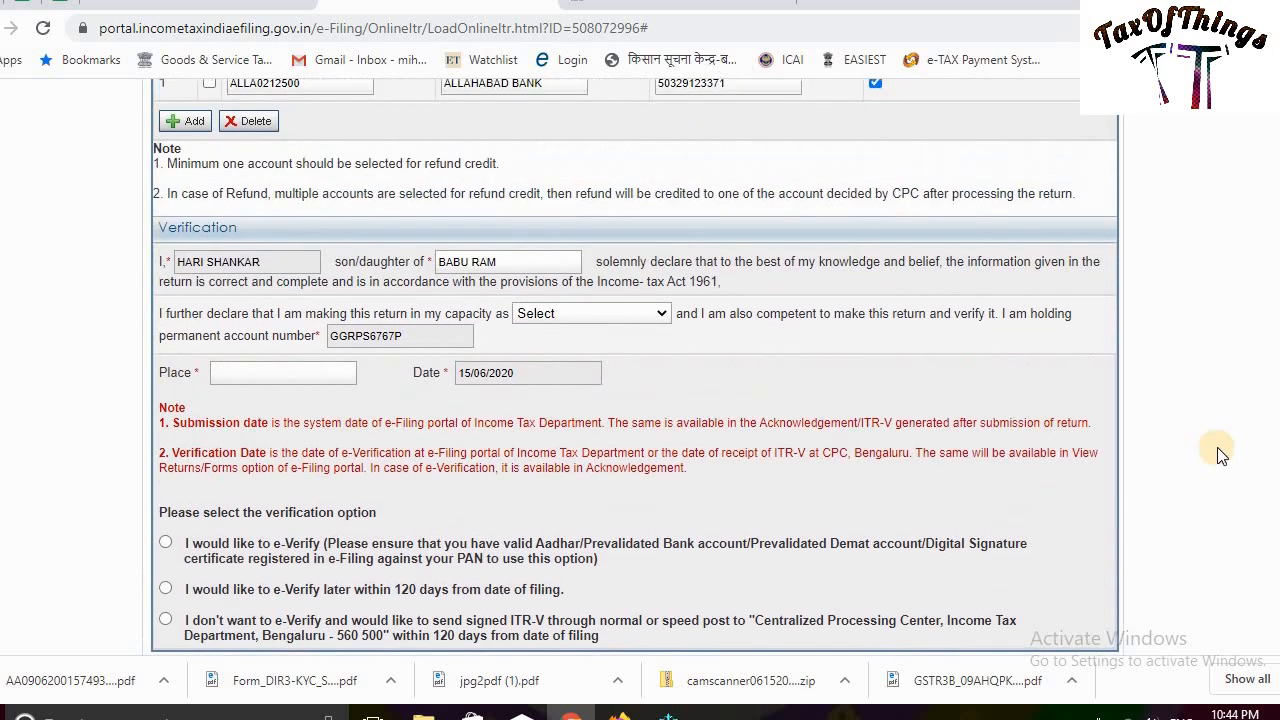